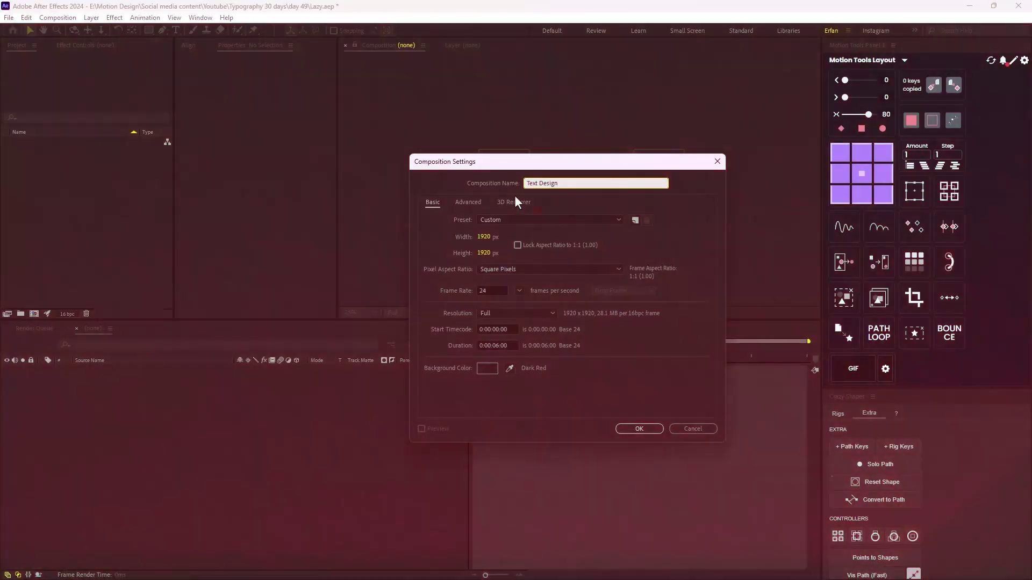
Step: Reveal the animated Bezier Warp properties and link the Minimax radius into the T_Extrude Position expression
left_click(648, 428)
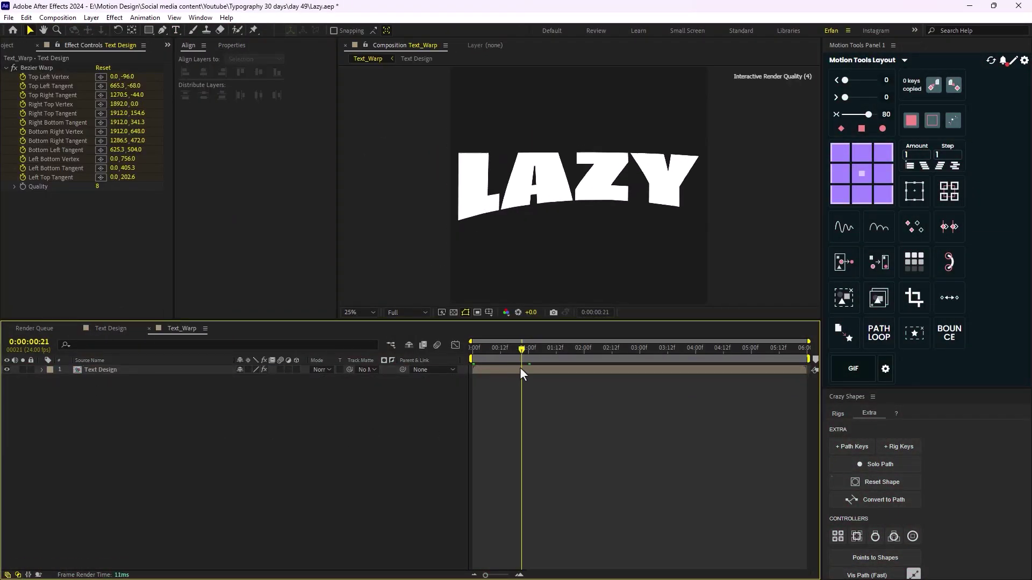
key("u")
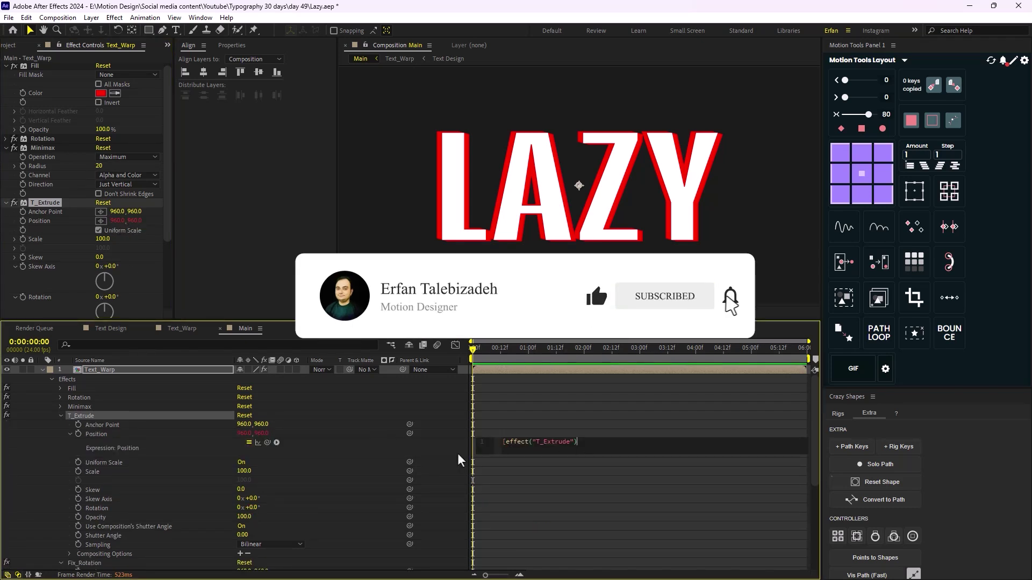
type("(\"Position\")[0],effect(\"T_Extrude\")(\"Position\")")
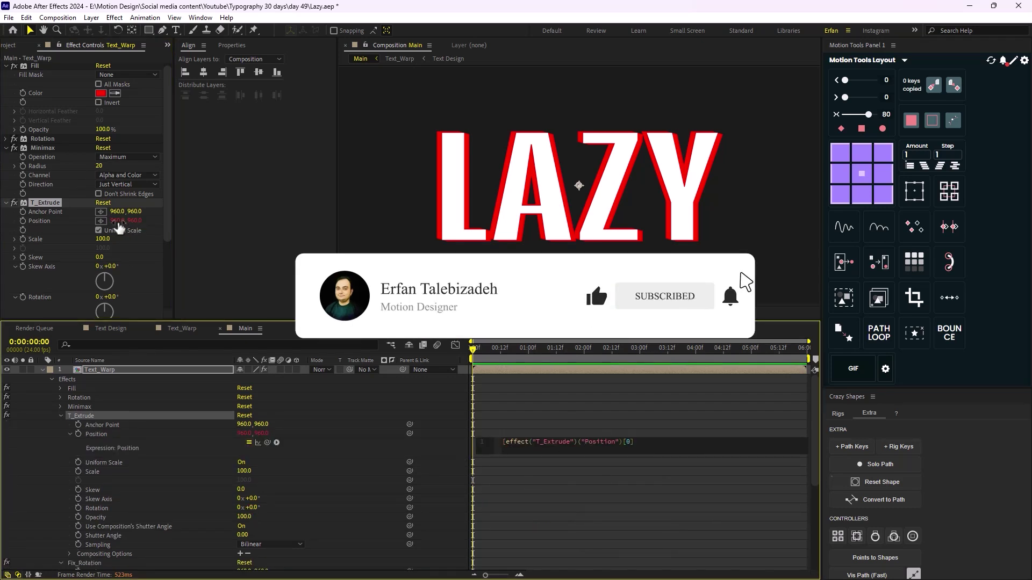
type("[1]+")
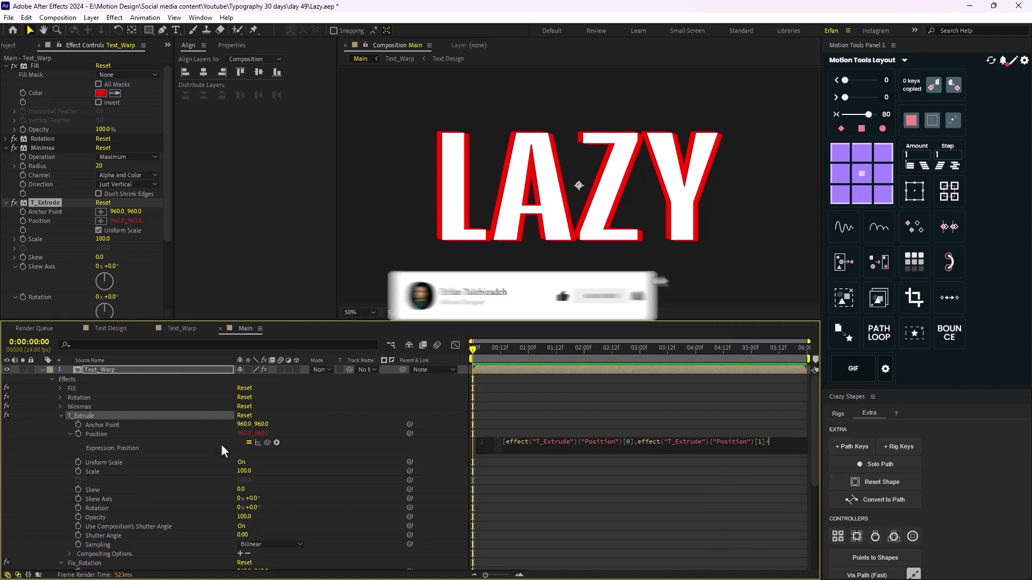
left_click_drag(267, 443, 99, 166)
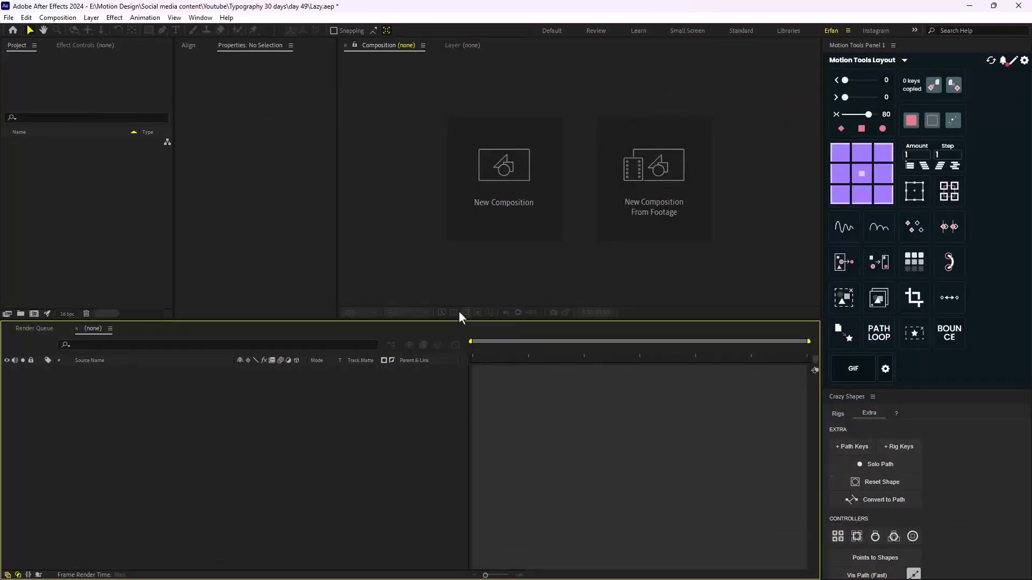
Step: Create a new composition named 'Text Design' with height 1080, giving HD 1920x1080
left_click(494, 213)
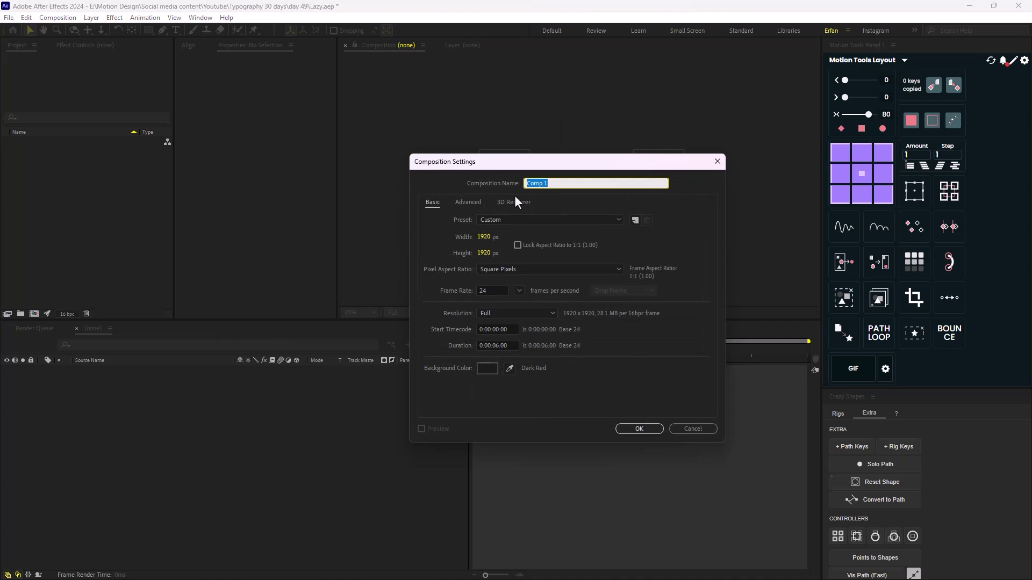
type("Text Design")
left_click(483, 251)
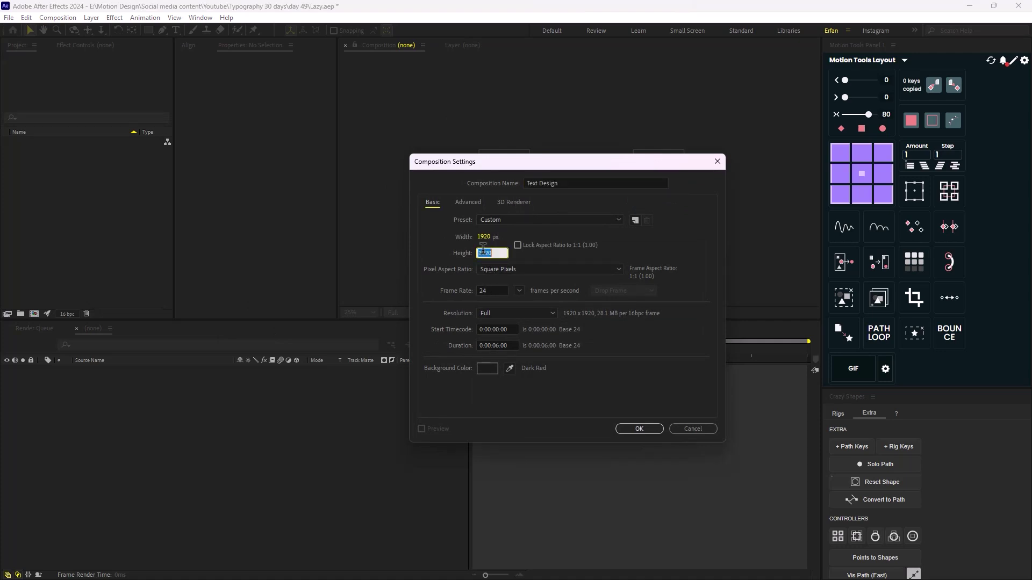
type("100")
key("BackSpace")
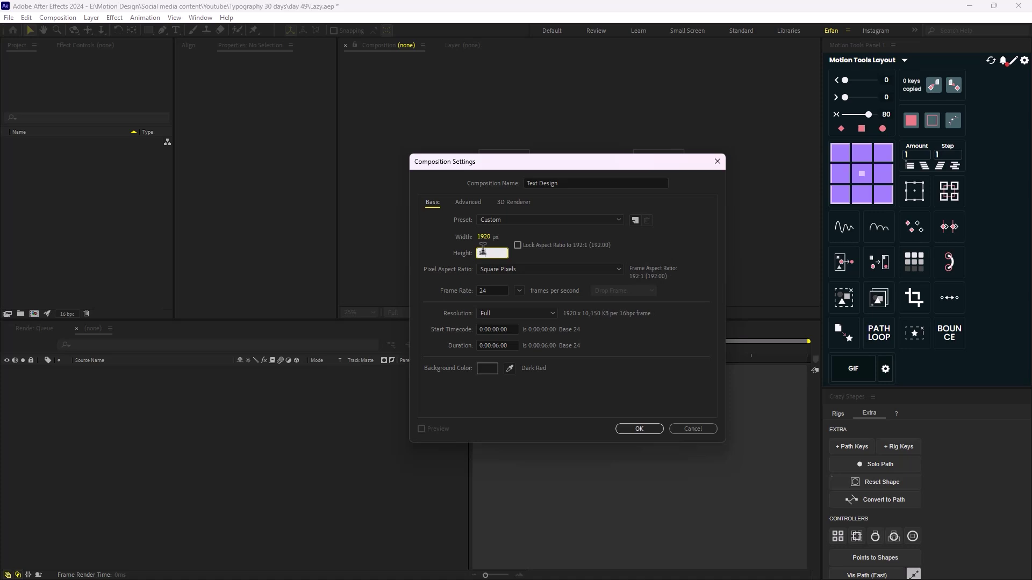
type("80")
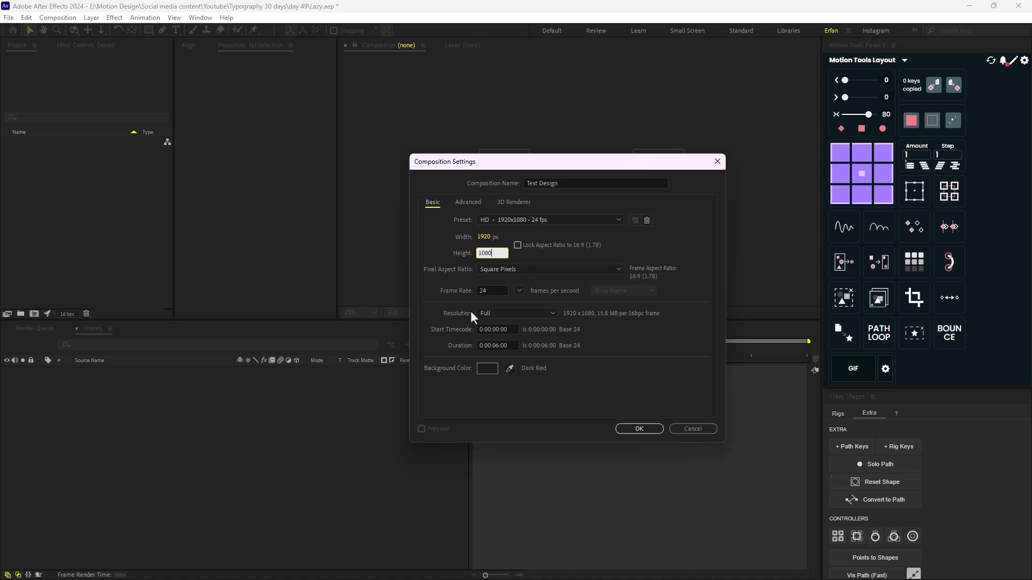
left_click(640, 429)
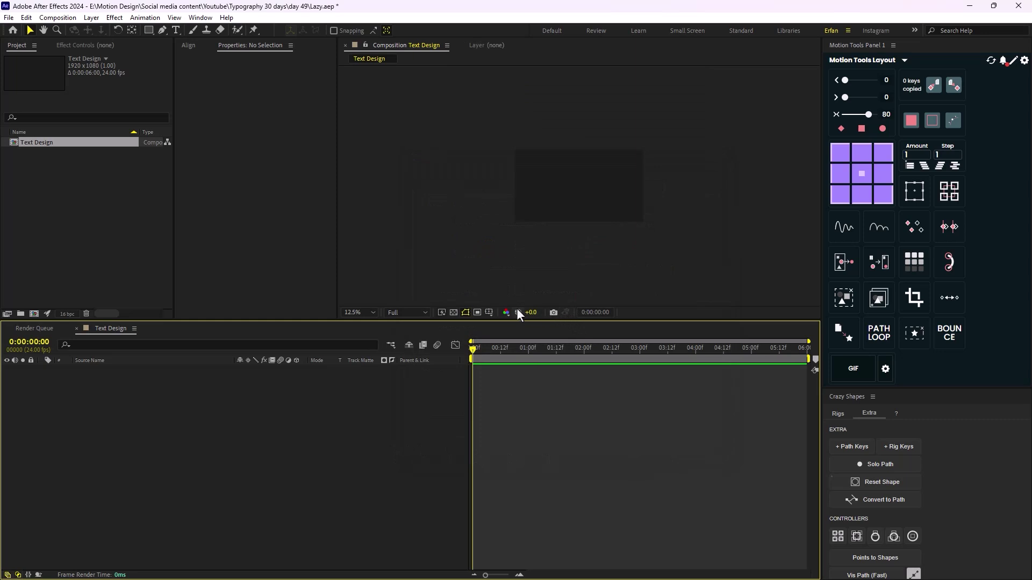
Step: Add a text layer reading 'LAZY' in the composition
left_click(176, 30)
left_click(535, 194)
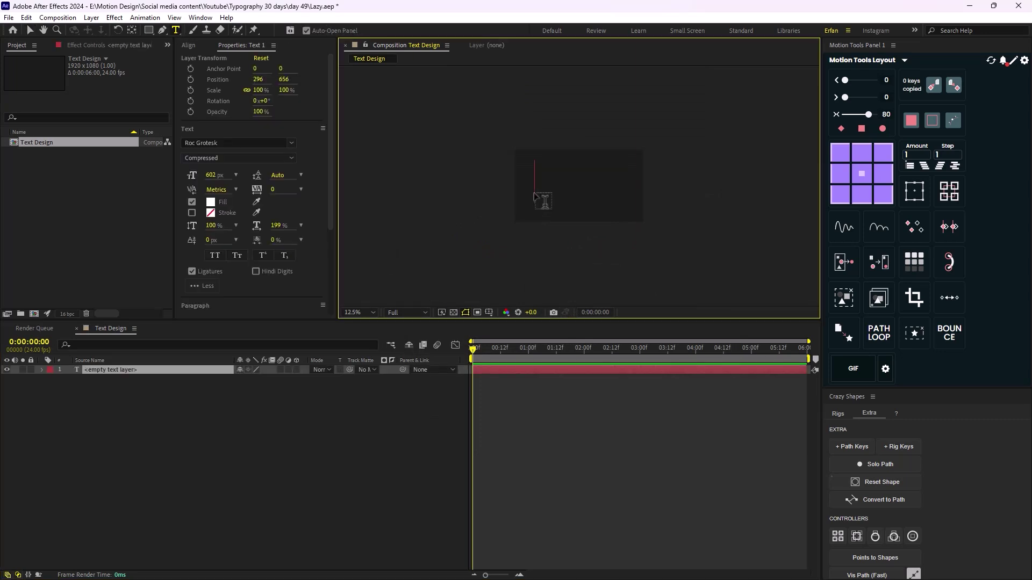
type("LAZT")
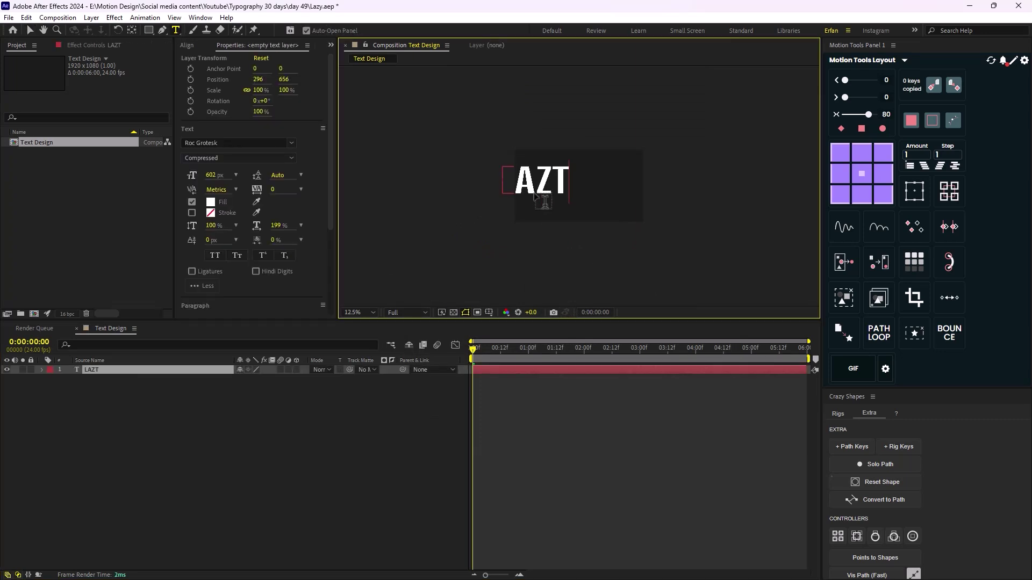
key("BackSpace")
type("Y")
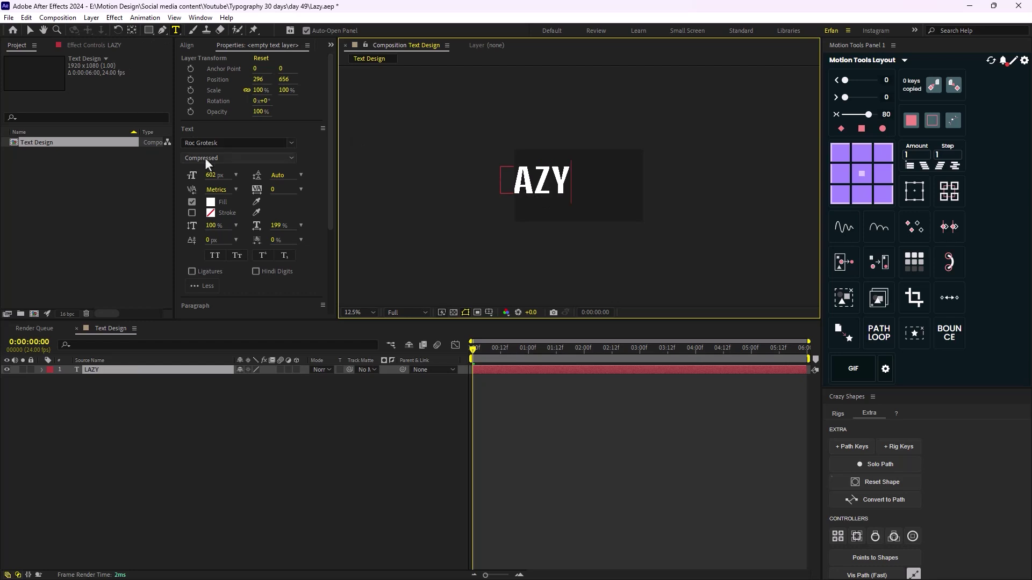
Step: Centre the LAZY text horizontally and vertically in the composition
left_click(30, 28)
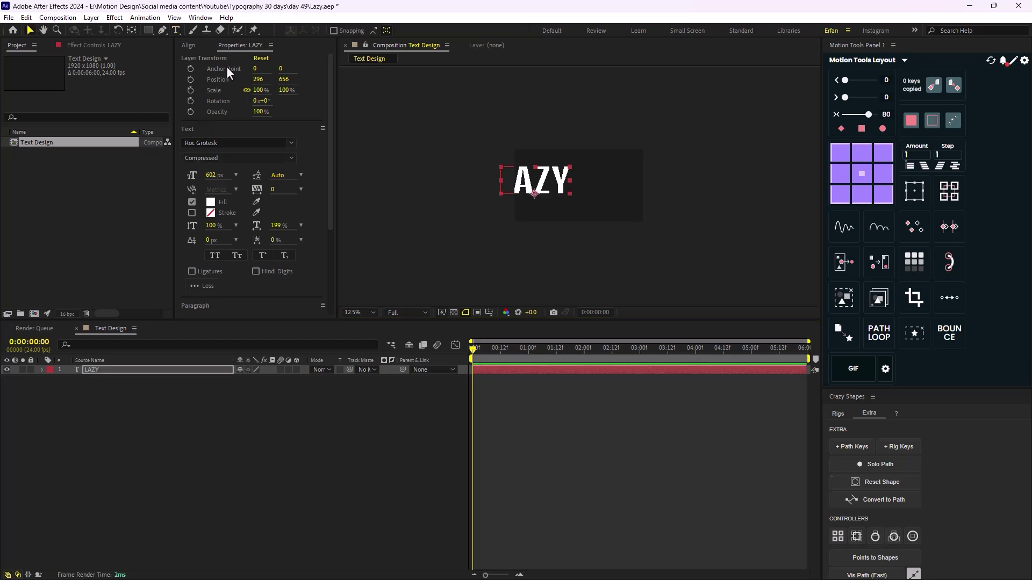
left_click(188, 45)
left_click(203, 72)
left_click(259, 72)
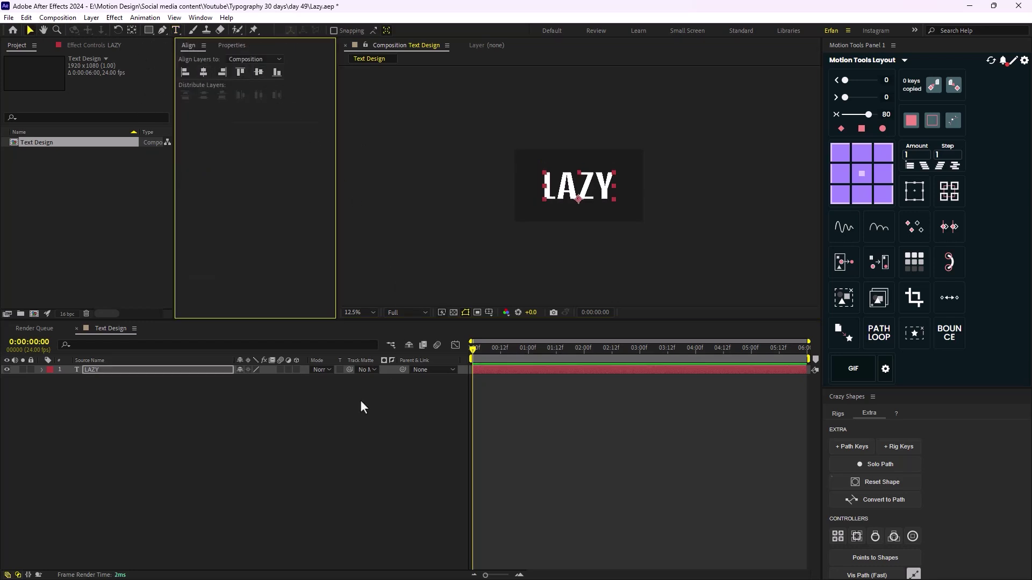
Step: Create shapes from the LAZY text, hide the new outlines, and reselect the text layer
right_click(118, 375)
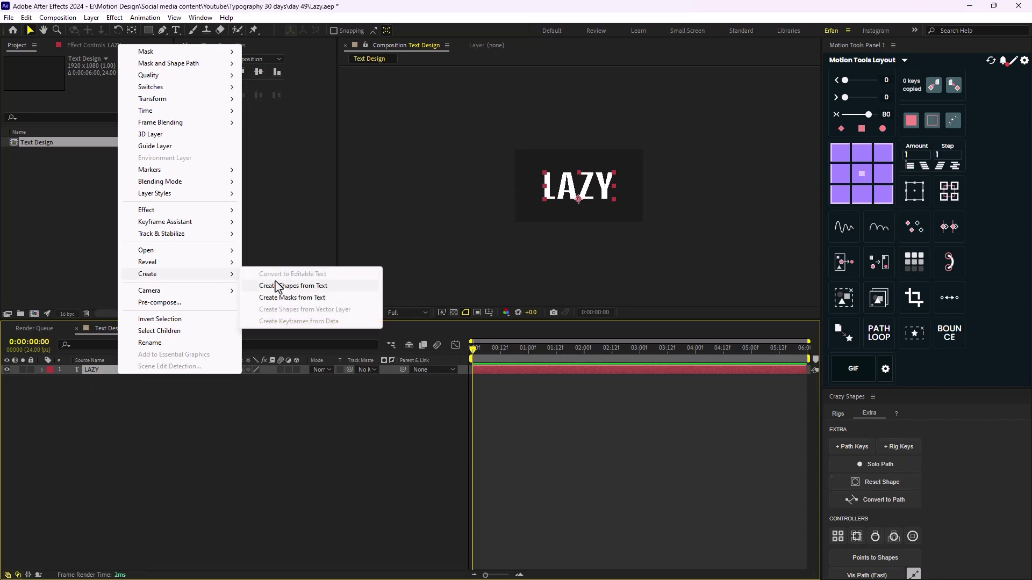
left_click(274, 286)
left_click(64, 379)
left_click(6, 370)
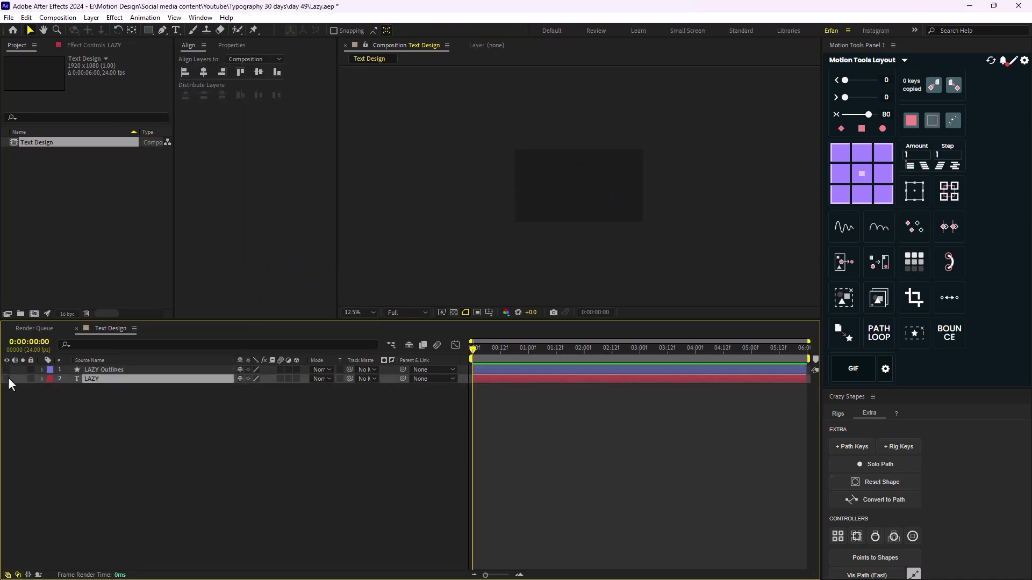
left_click(7, 378)
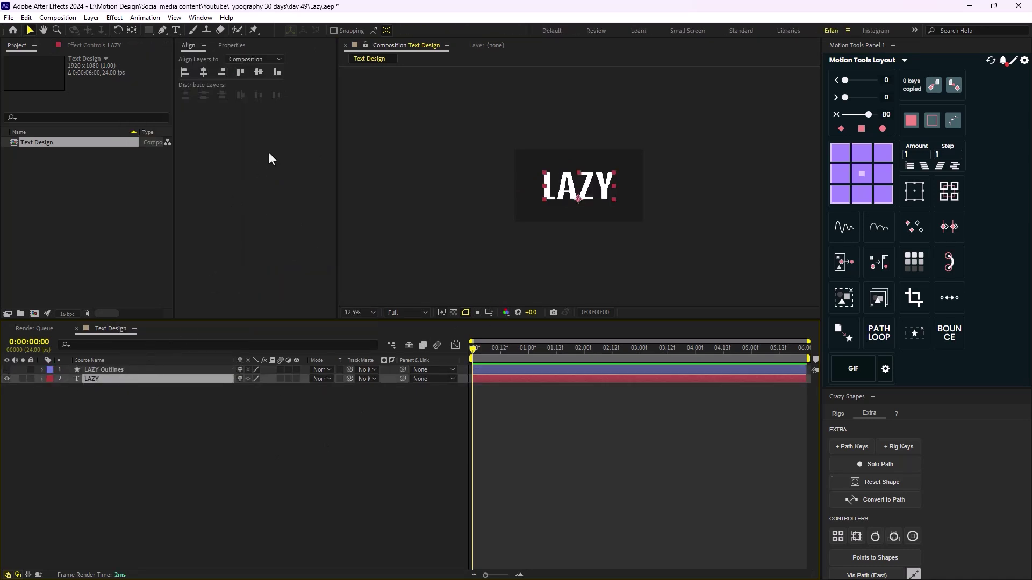
Step: Change the LAZY text's font style to Compressed Black
left_click(232, 44)
left_click(259, 157)
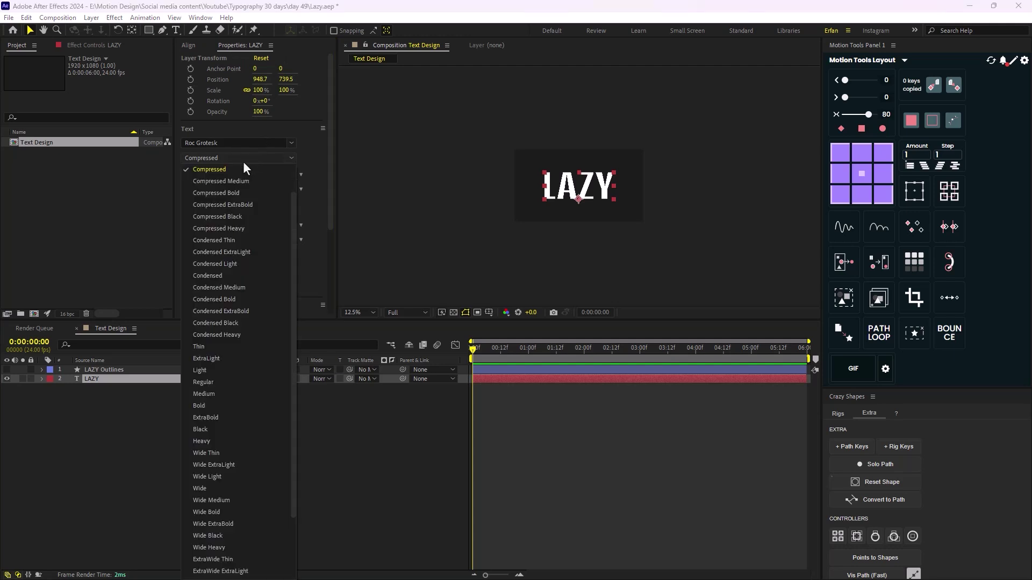
left_click(251, 220)
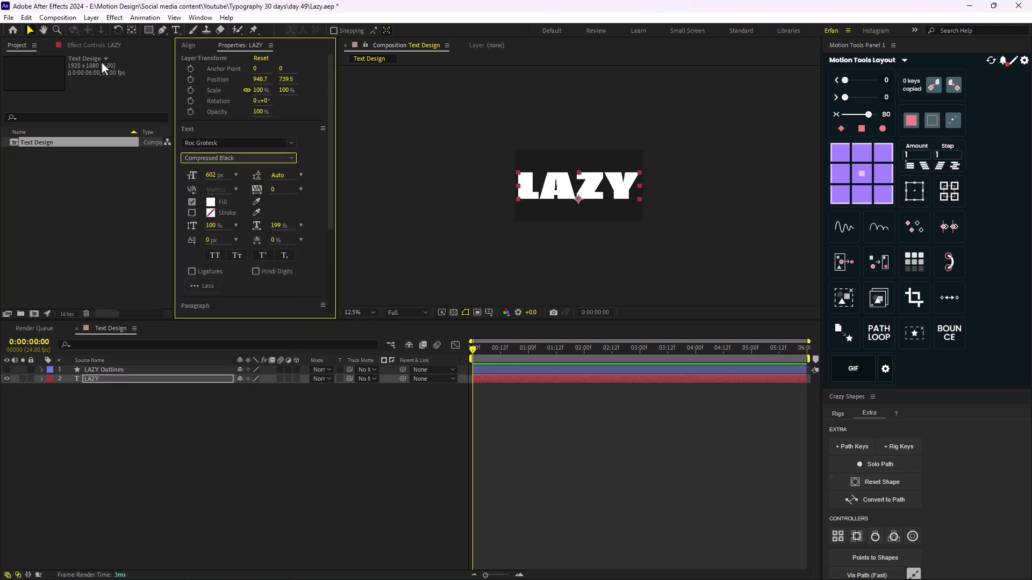
left_click(189, 44)
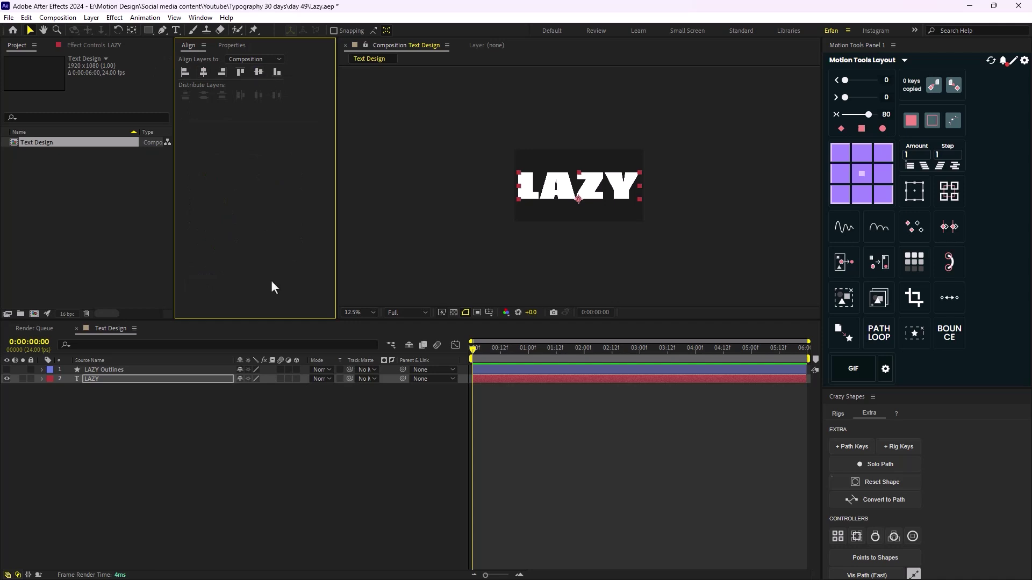
Step: Convert the restyled text into shape outlines and delete the original LAZY text layer
right_click(101, 378)
mouse_move(197, 278)
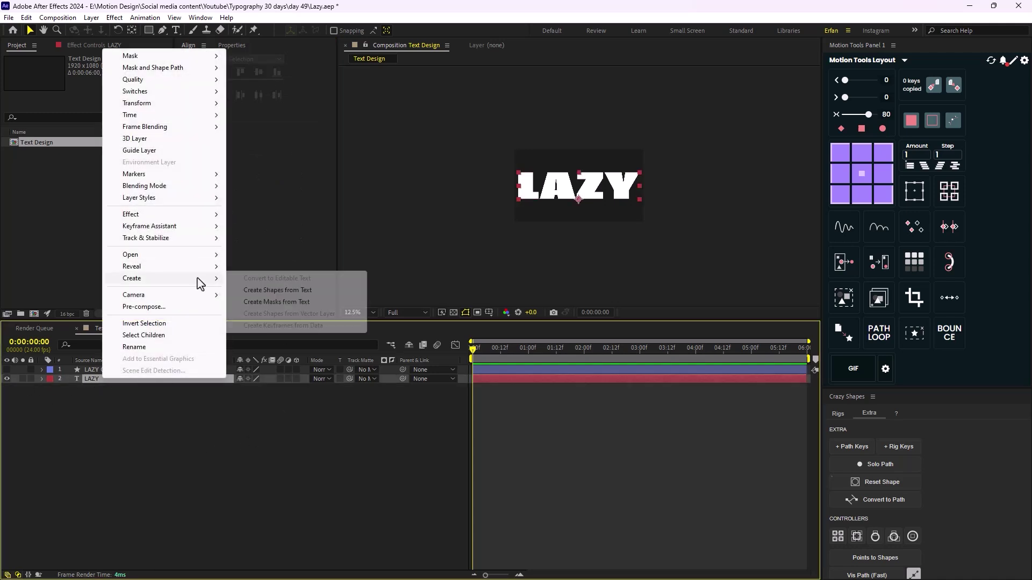
left_click(277, 290)
left_click(104, 388)
key("Delete")
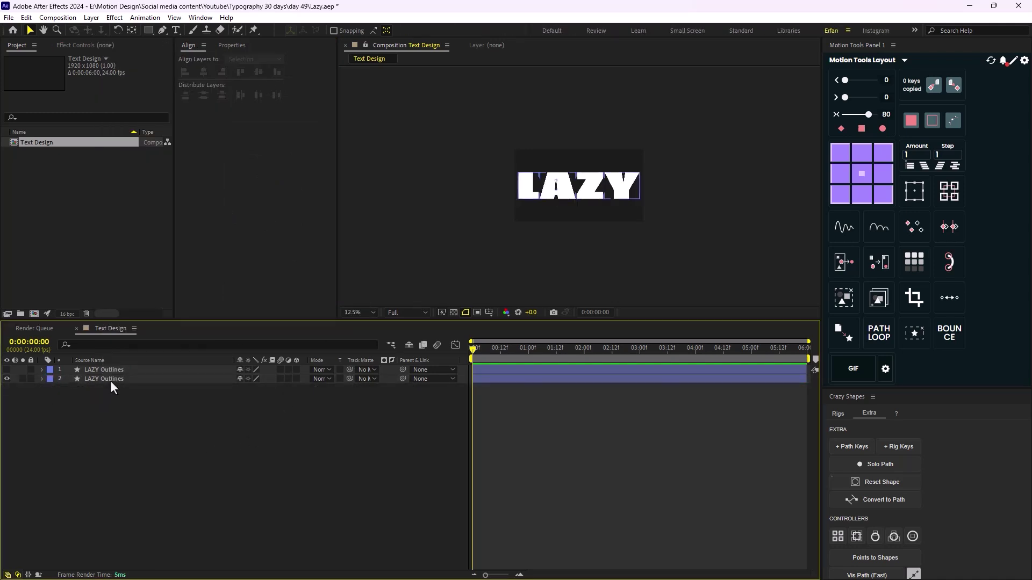
Step: Move the visible outlines layer to the top and select both LAZY Outlines layers
left_click_drag(111, 380, 114, 370)
left_click(234, 395)
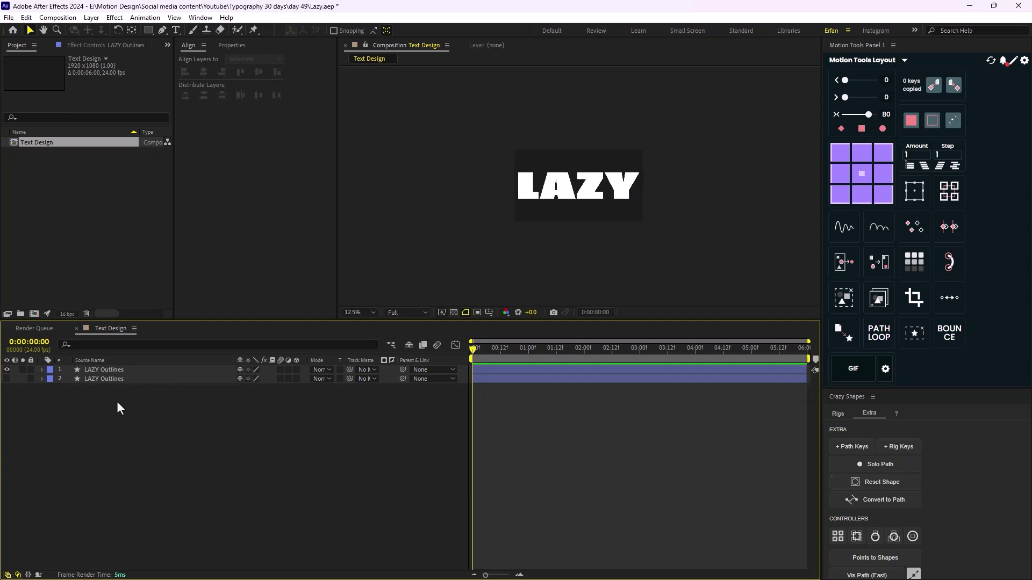
left_click(118, 380)
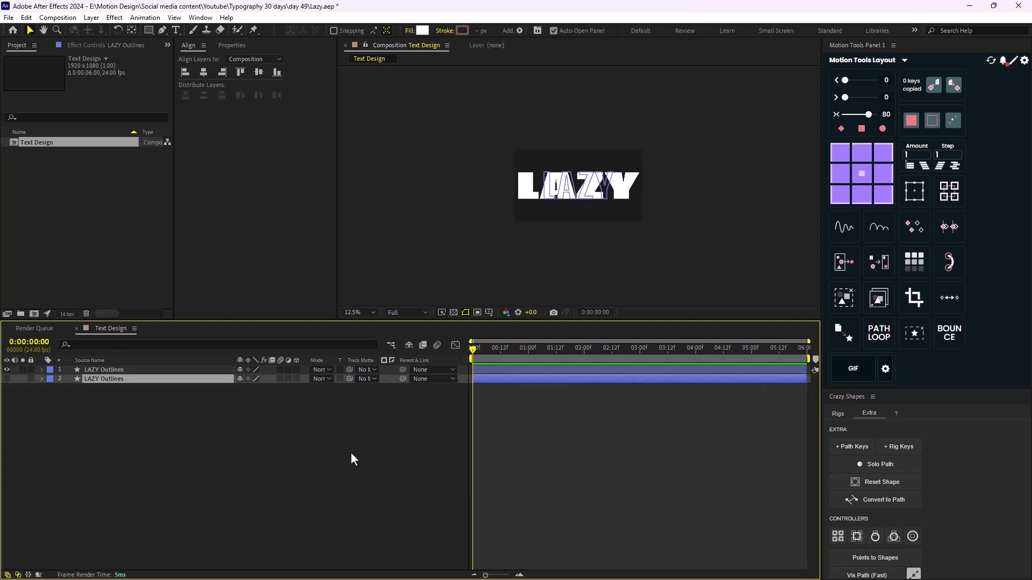
left_click(342, 474)
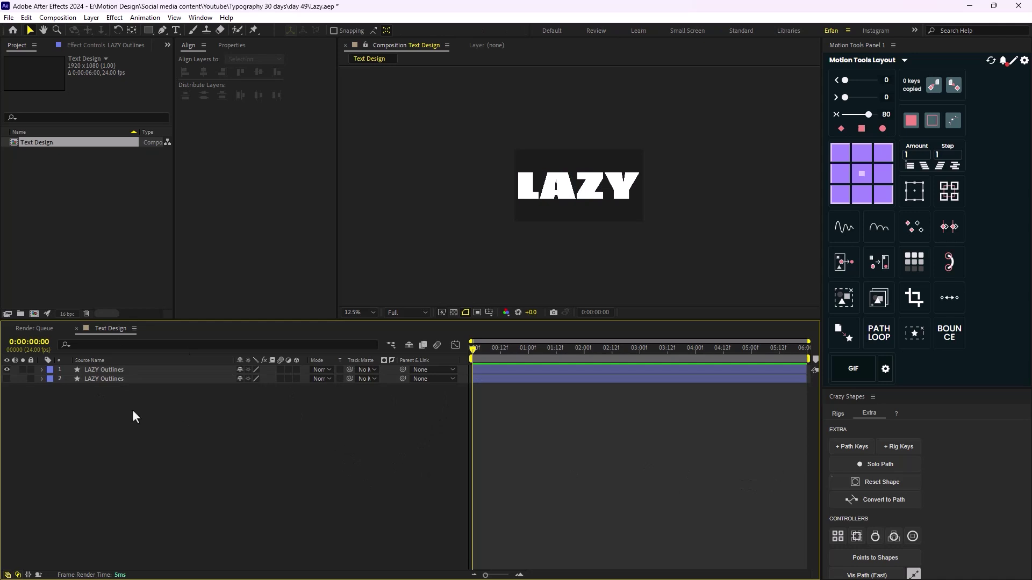
key("ctrl+a")
Step: Add path keyframes to all letter paths and paste the first layer's path keys onto the second at 1:00
left_click(851, 449)
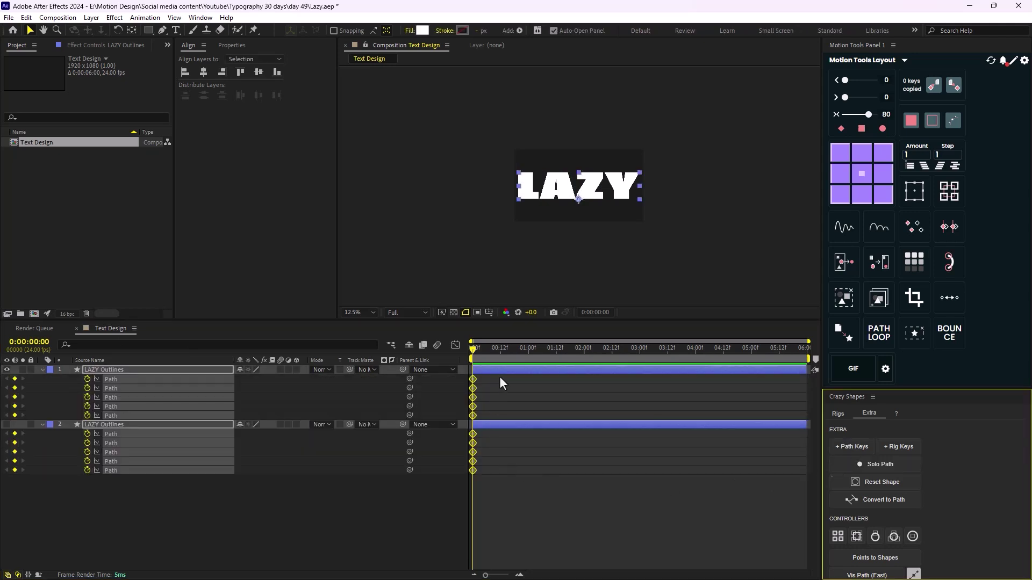
left_click_drag(500, 376, 468, 417)
left_click_drag(478, 350, 467, 421)
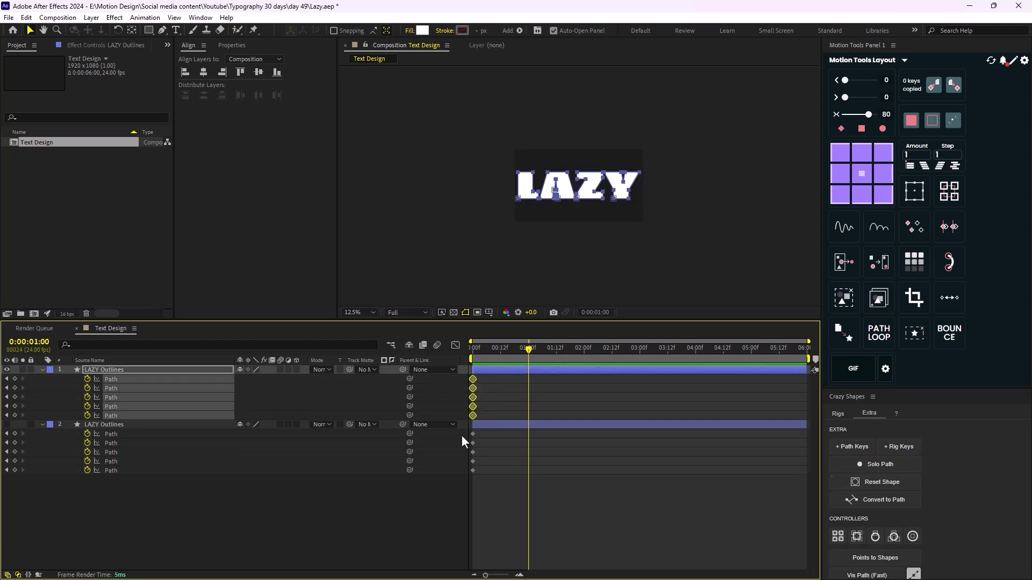
key("ctrl+Down")
key("ctrl+v")
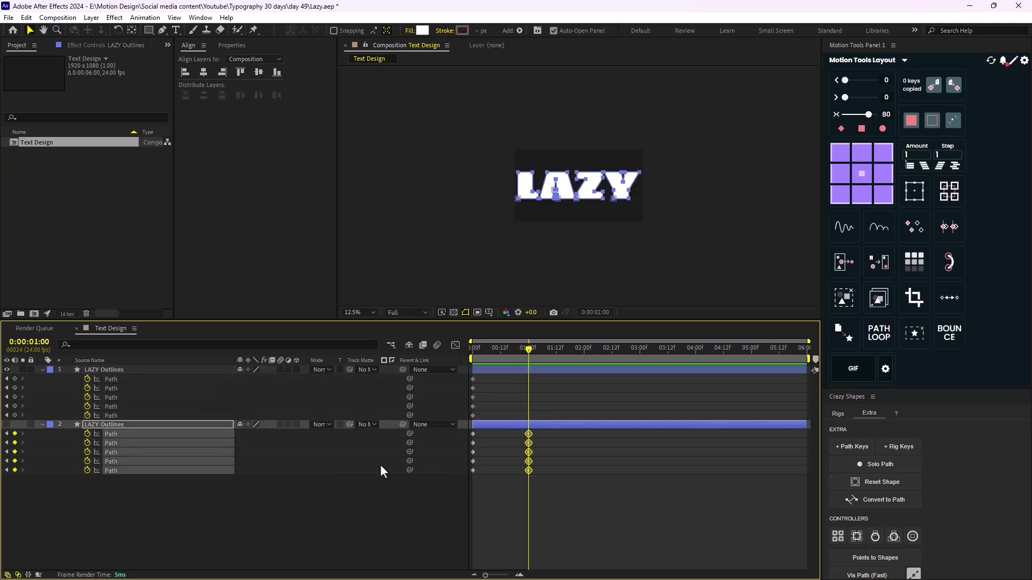
left_click(119, 369)
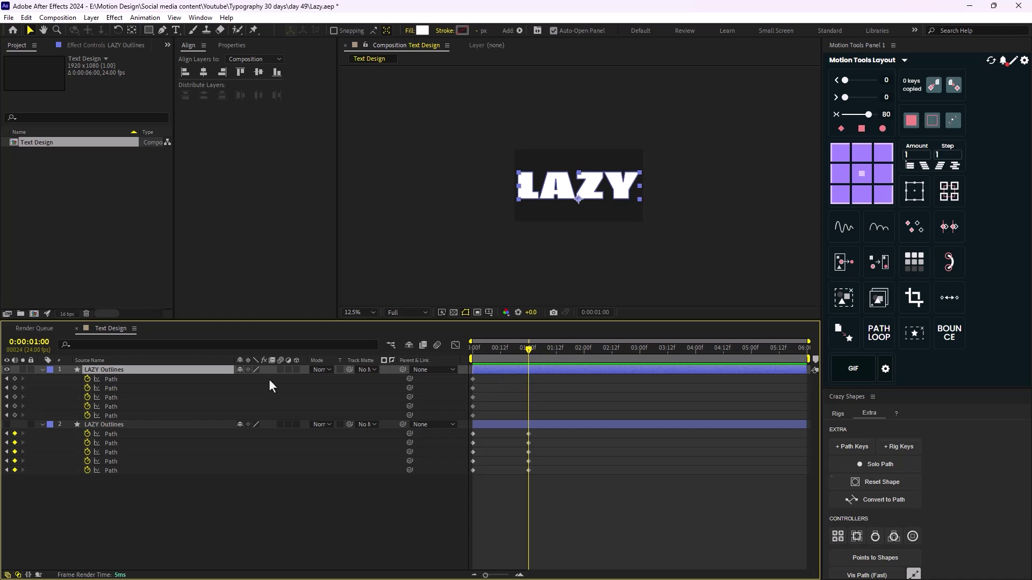
Step: Delete the duplicate top layer, add Path keyframes at 2:00, and unhide the remaining LAZY Outlines layer
left_click(498, 384)
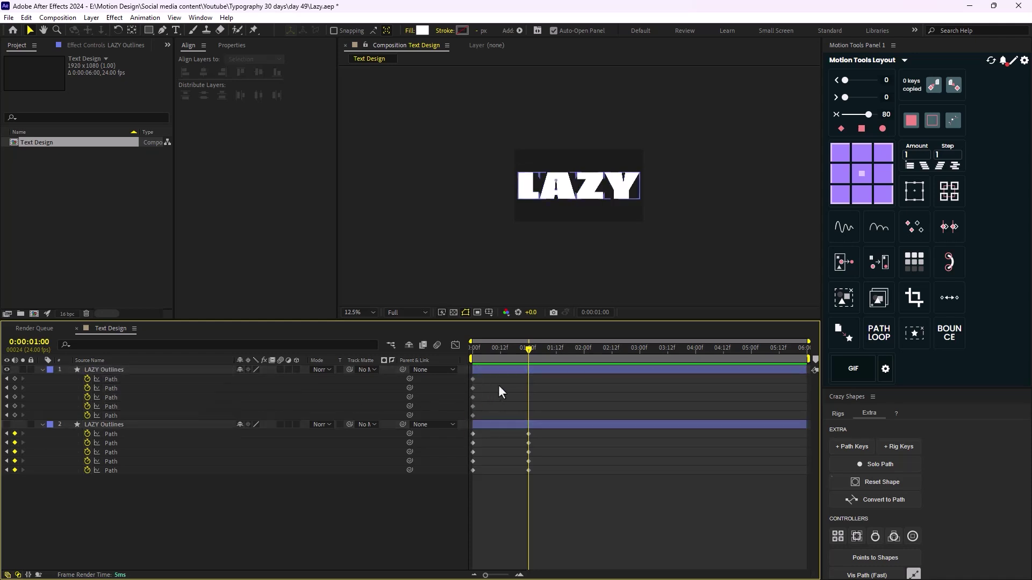
left_click_drag(533, 352, 585, 381)
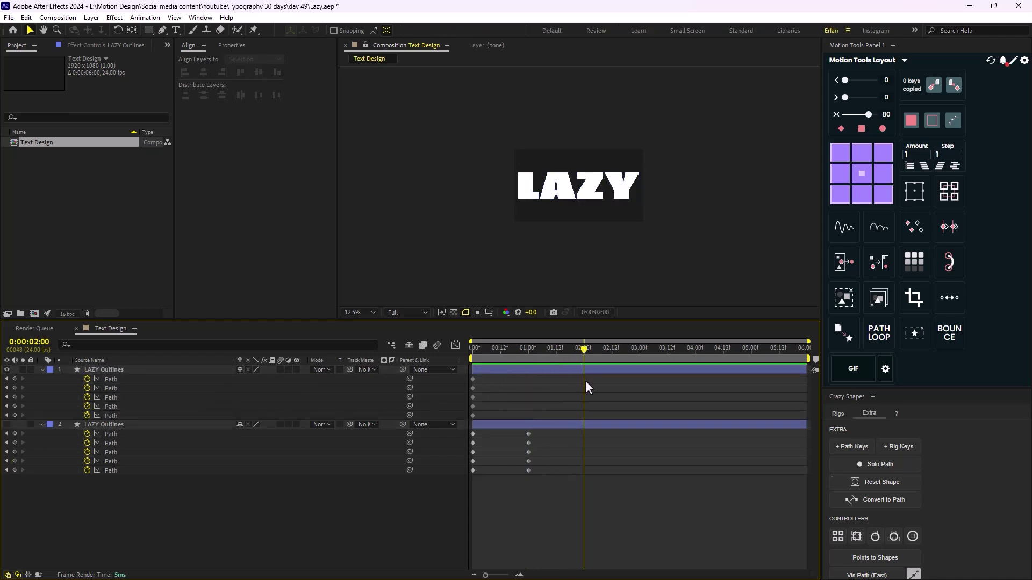
left_click(176, 369)
key("Delete")
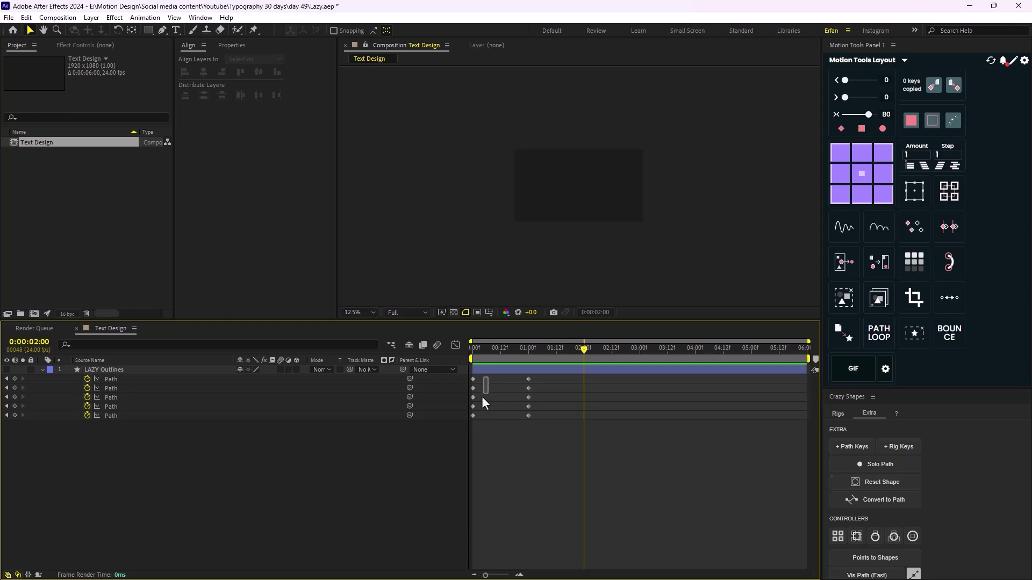
key("ctrl+a")
left_click(14, 379)
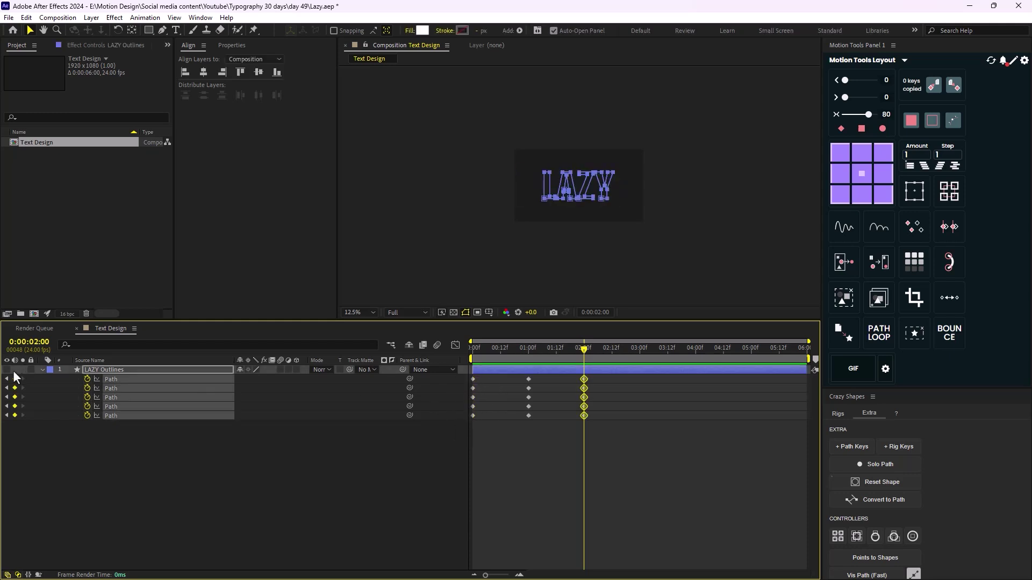
left_click(7, 370)
Step: Apply Easy Ease to all fifteen Path keyframes and preview the text animation
key("Home")
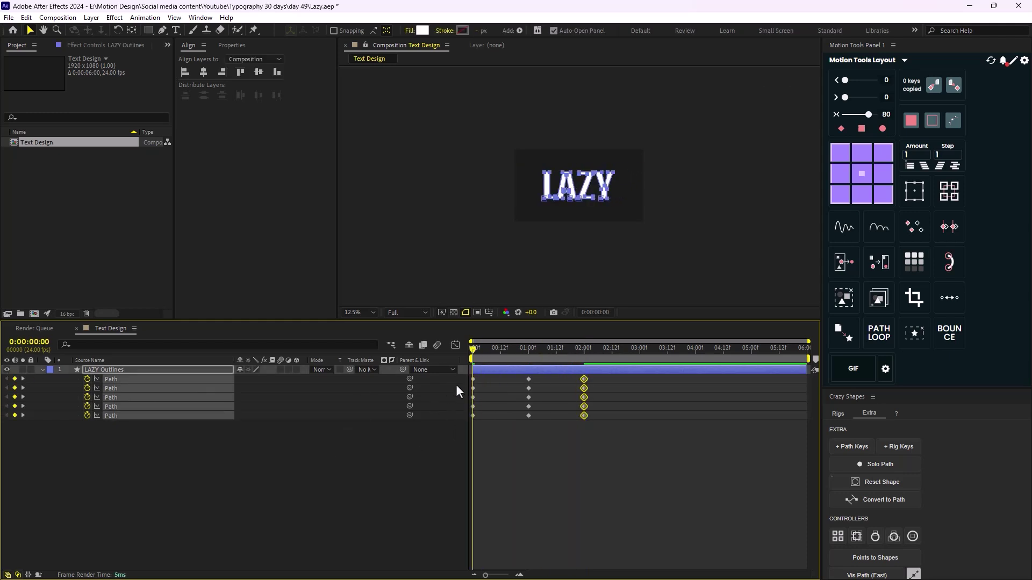
key("k")
key("k")
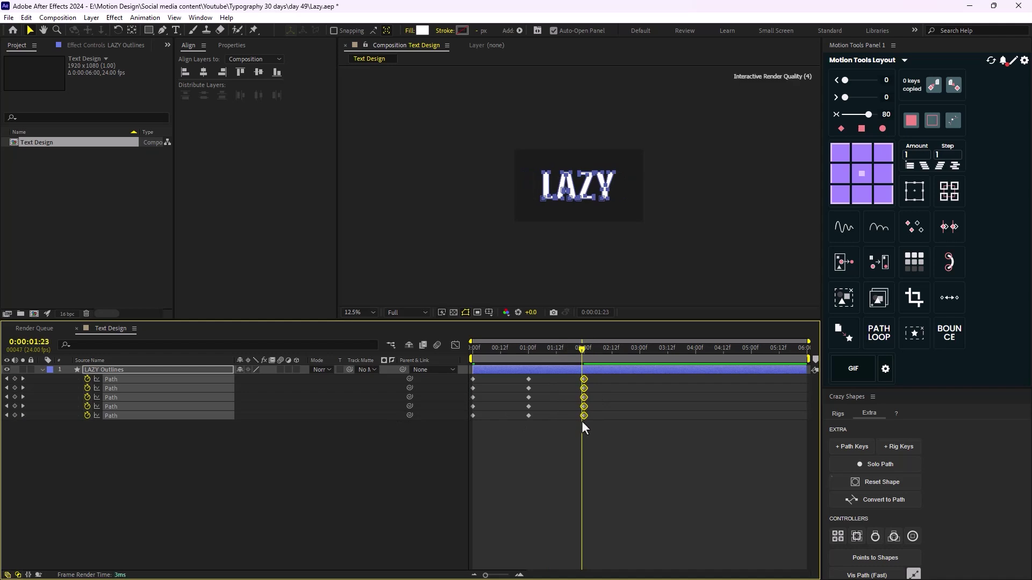
left_click_drag(602, 374, 467, 436)
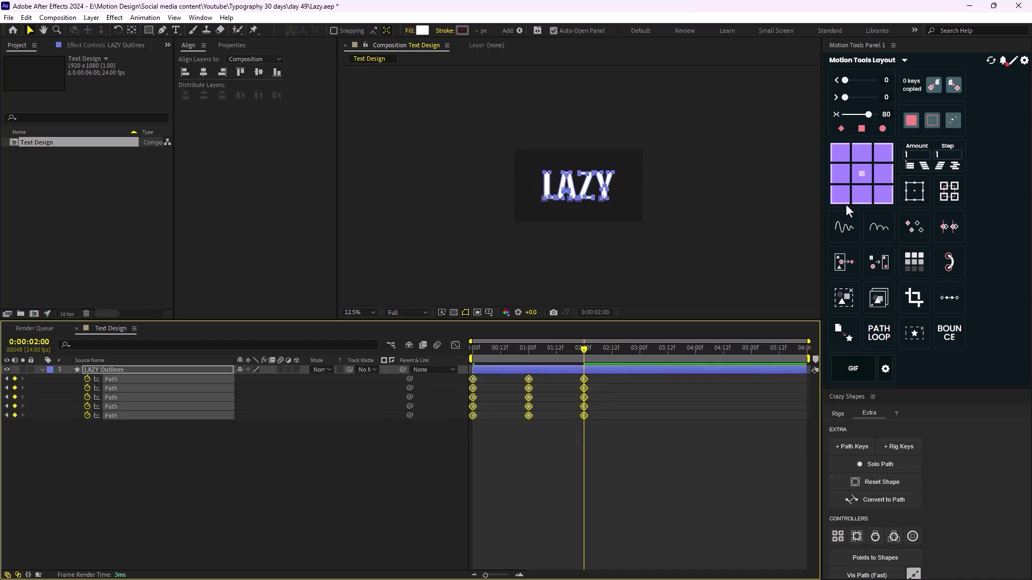
left_click(868, 115)
key("Home")
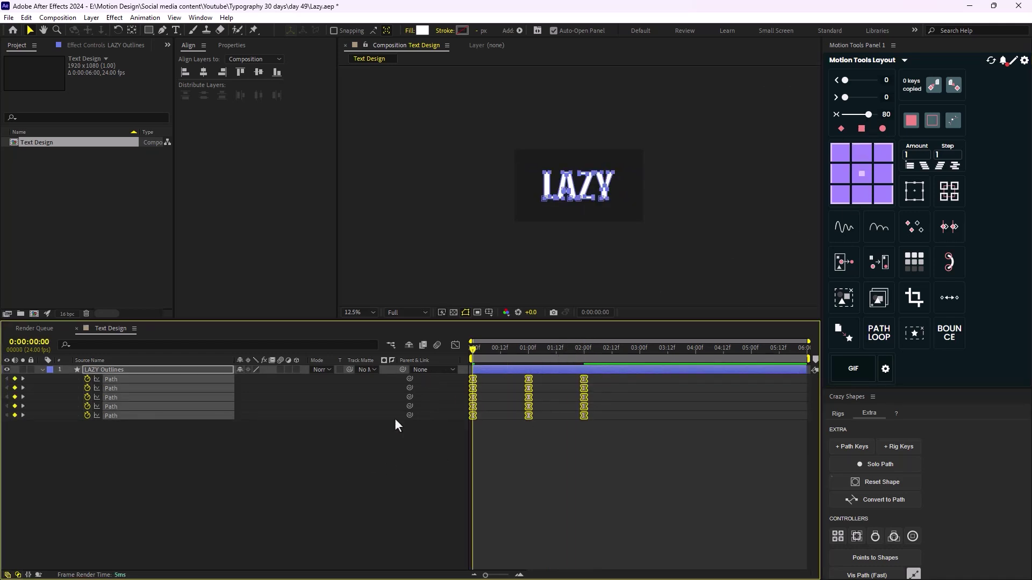
left_click(379, 460)
key("space")
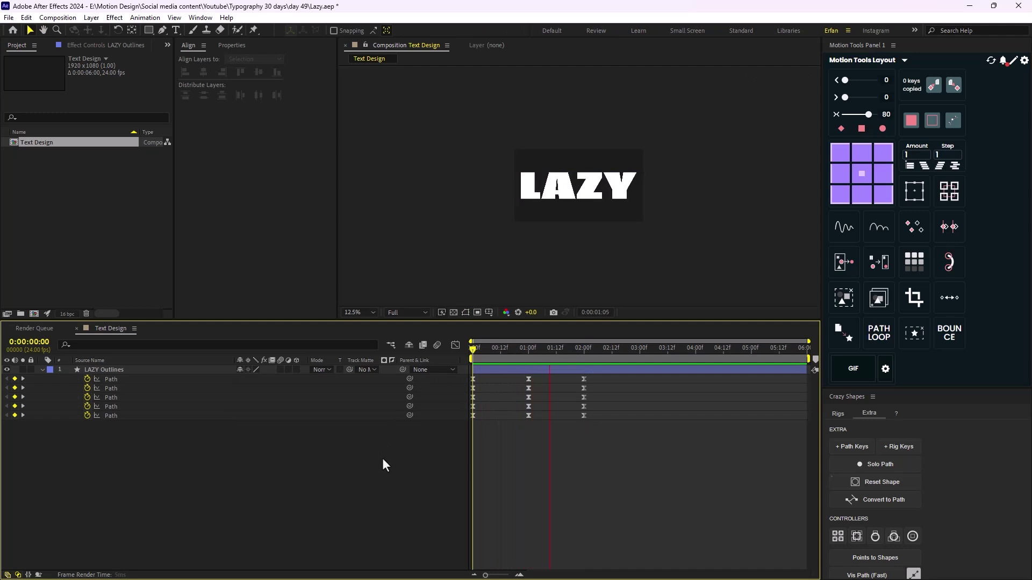
left_click_drag(595, 348, 584, 351)
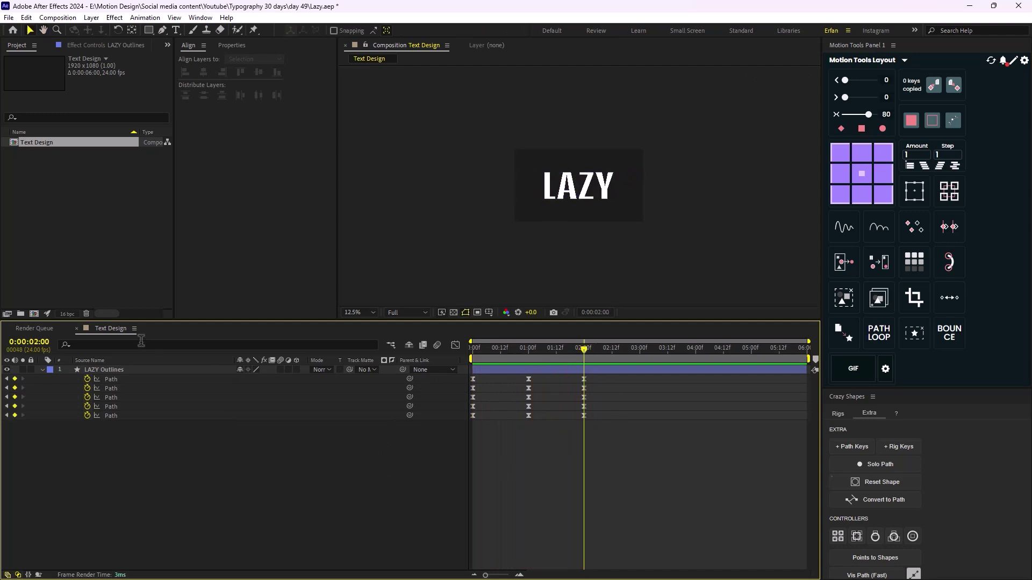
Step: Create a new 1920×1920 composition named 'Text_Warp' from the Project panel
left_click(43, 371)
left_click(109, 260)
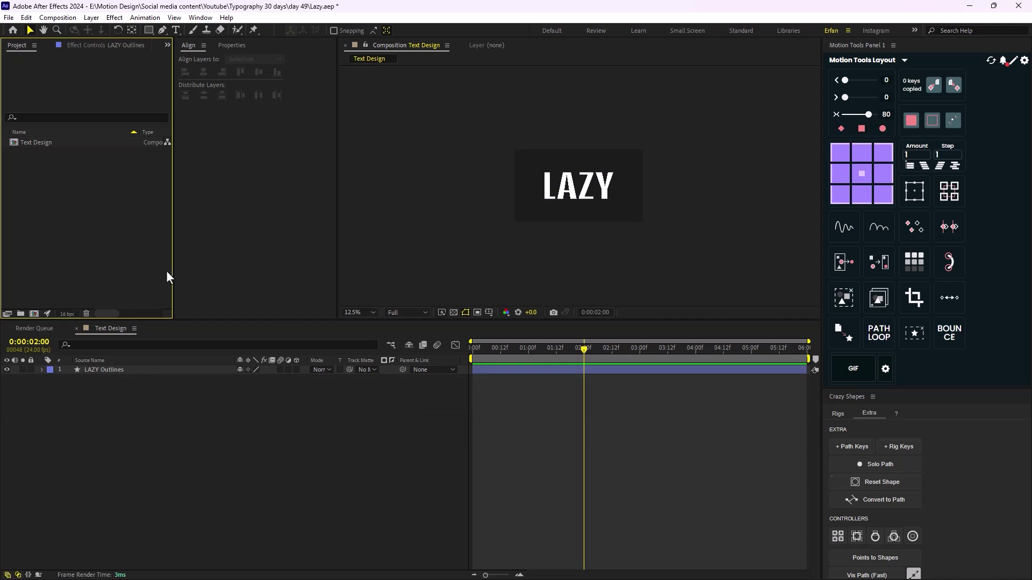
right_click(90, 210)
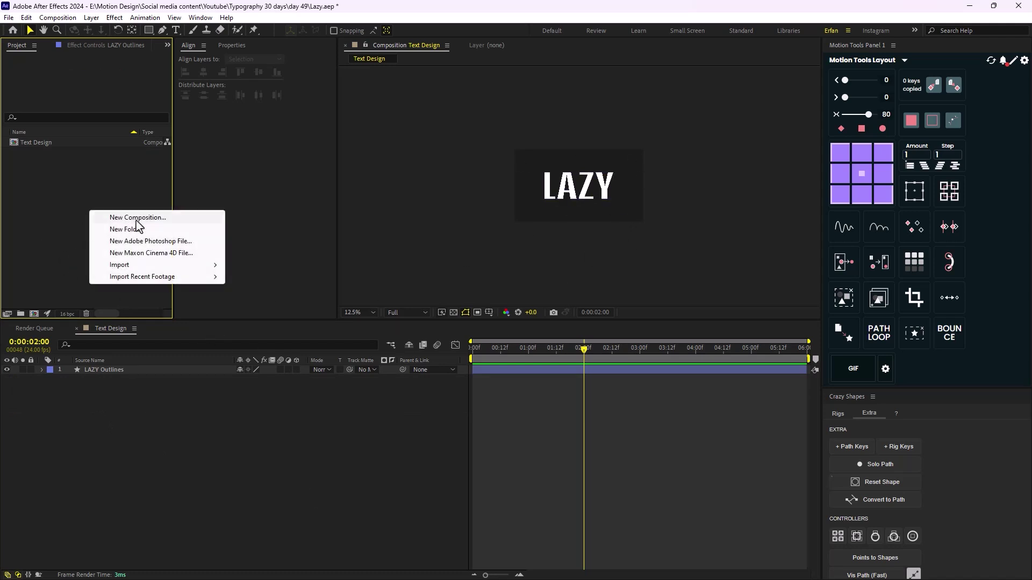
left_click(137, 218)
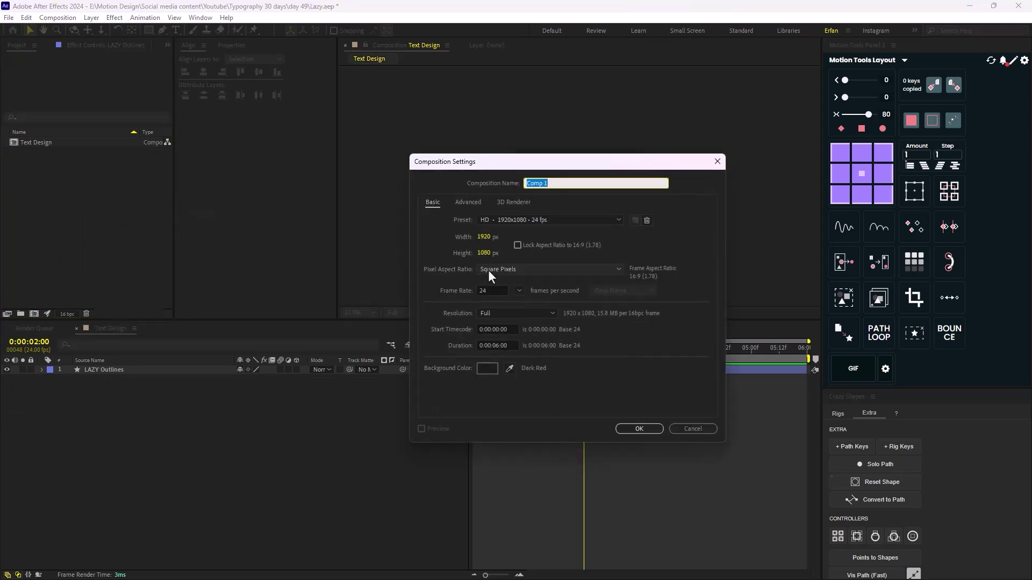
left_click(485, 253)
type("1920")
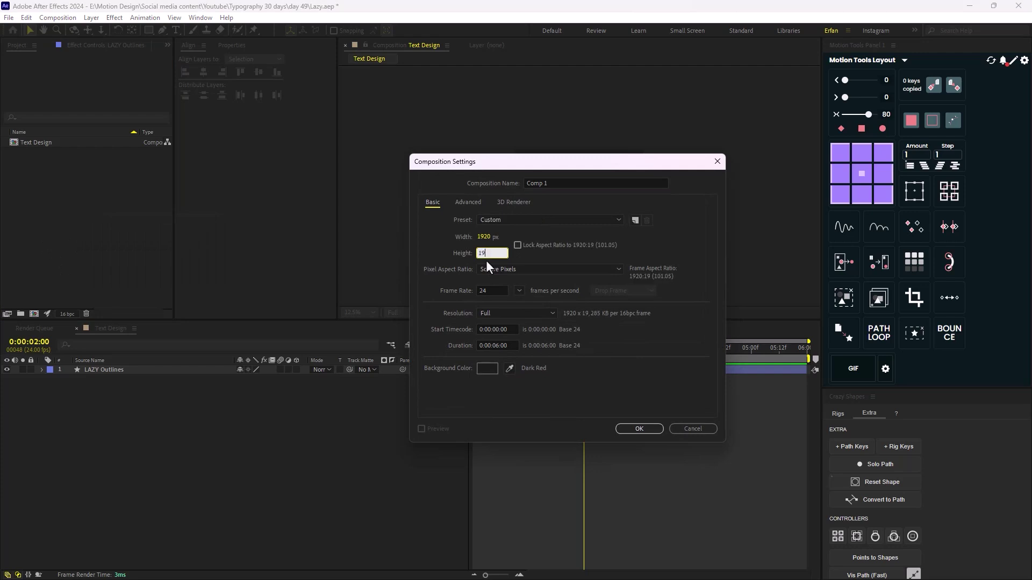
left_click(557, 182)
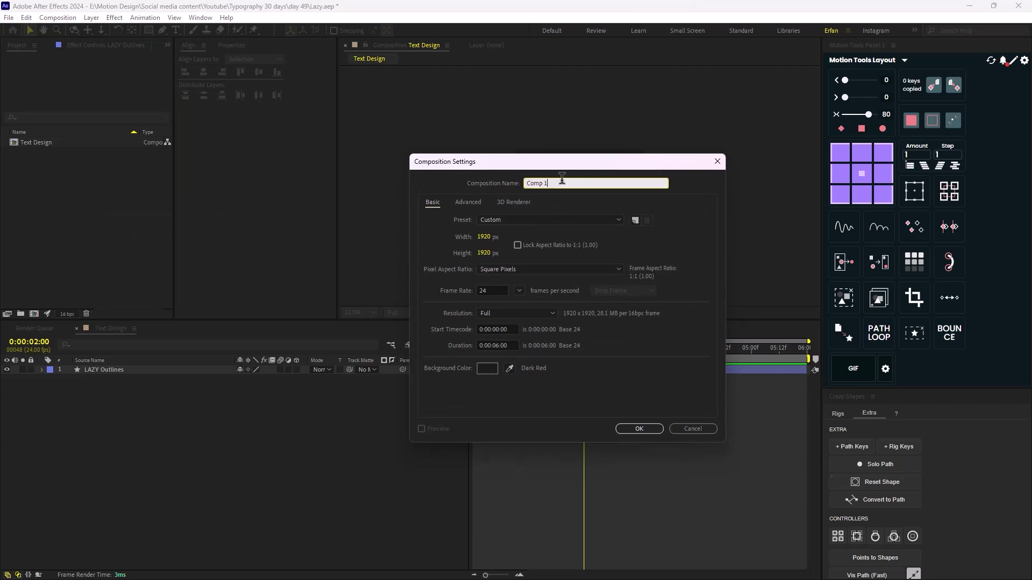
type("Text_Warp")
key("Return")
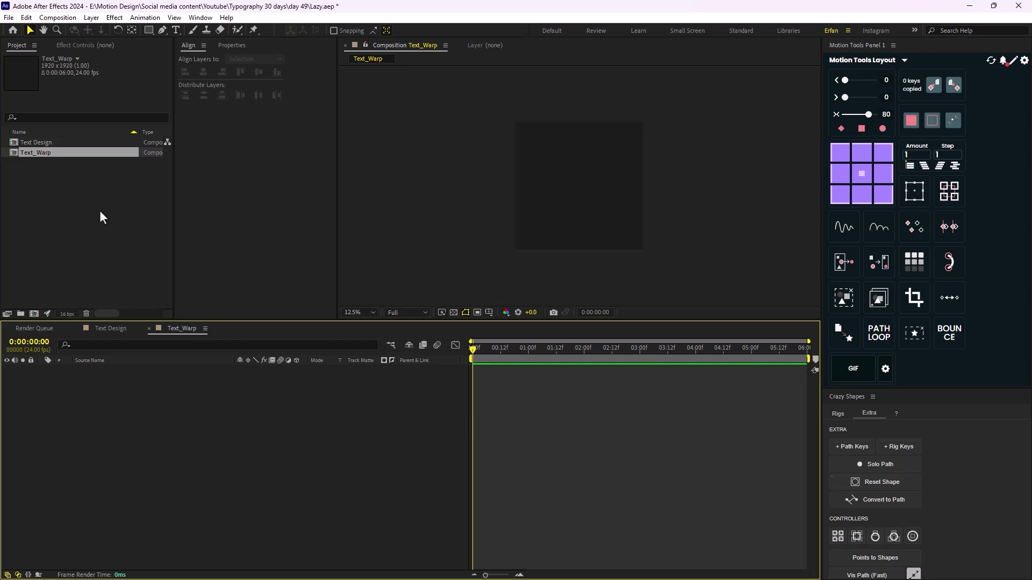
Step: Nest the Text Design composition as a layer inside Text_Warp
left_click_drag(31, 139, 773, 369)
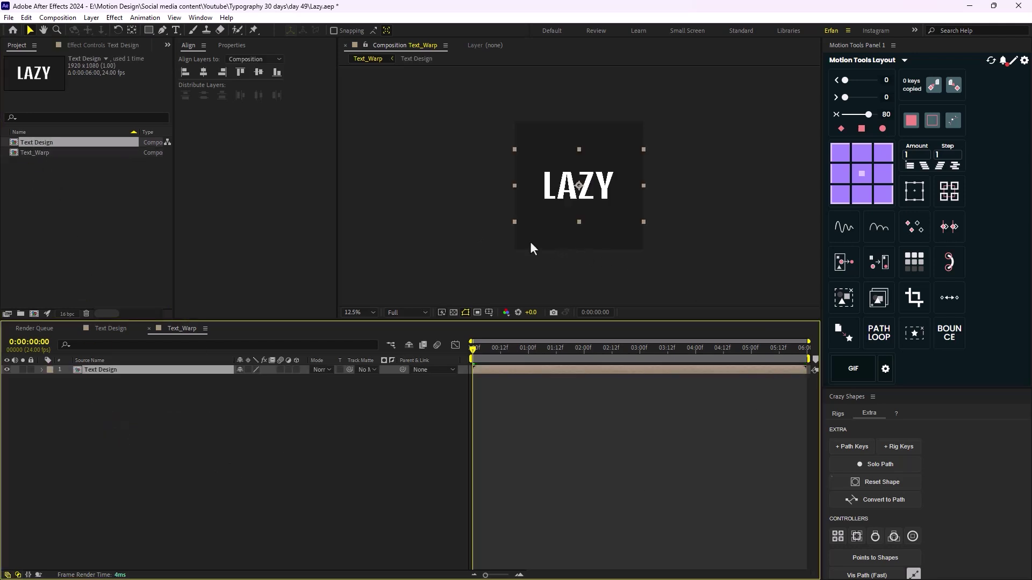
left_click(155, 394)
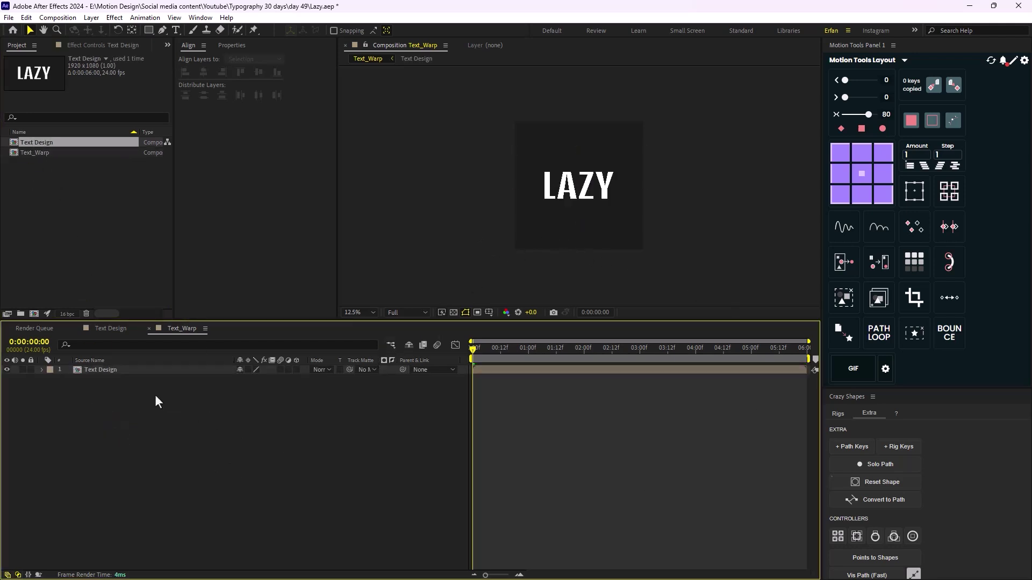
left_click(141, 370)
Step: Apply Bezier Warp to the Text Design layer via a 'bezi' effect search
key("ctrl+space")
type("t")
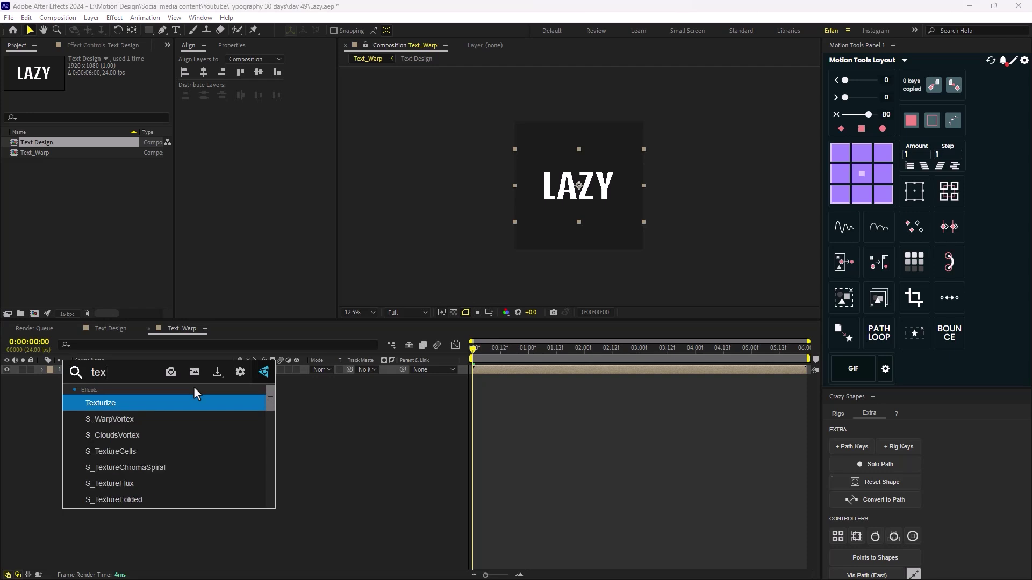
key("BackSpace")
type("bezi")
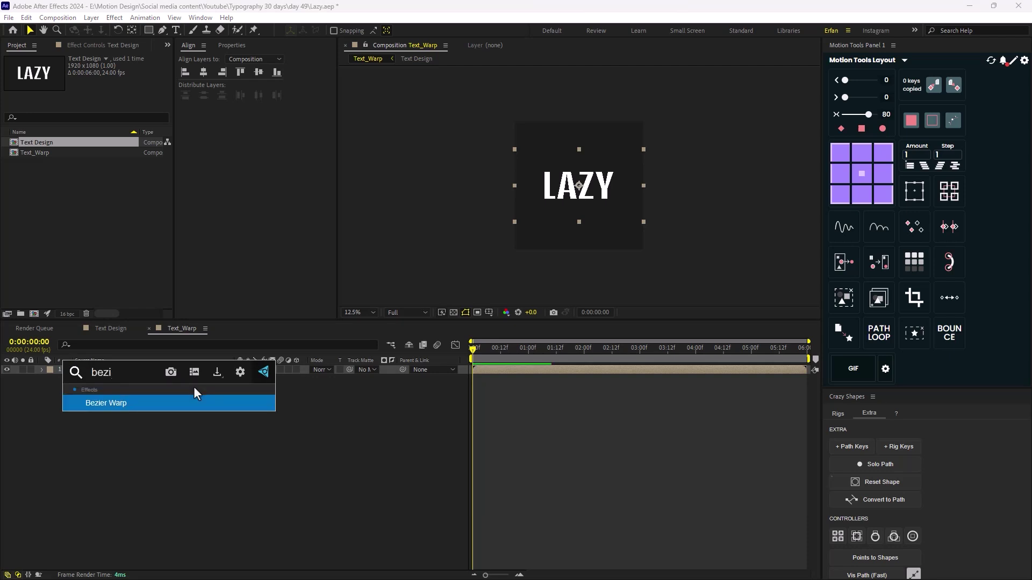
key("Return")
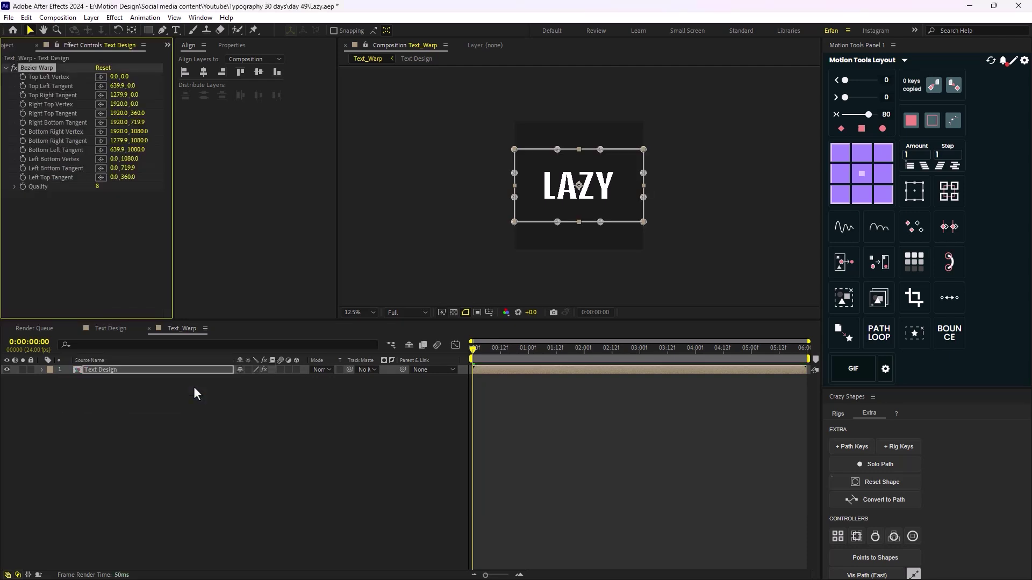
Step: Test-bend the warp's corner and edges around LAZY, then undo back to the default shape
key("period")
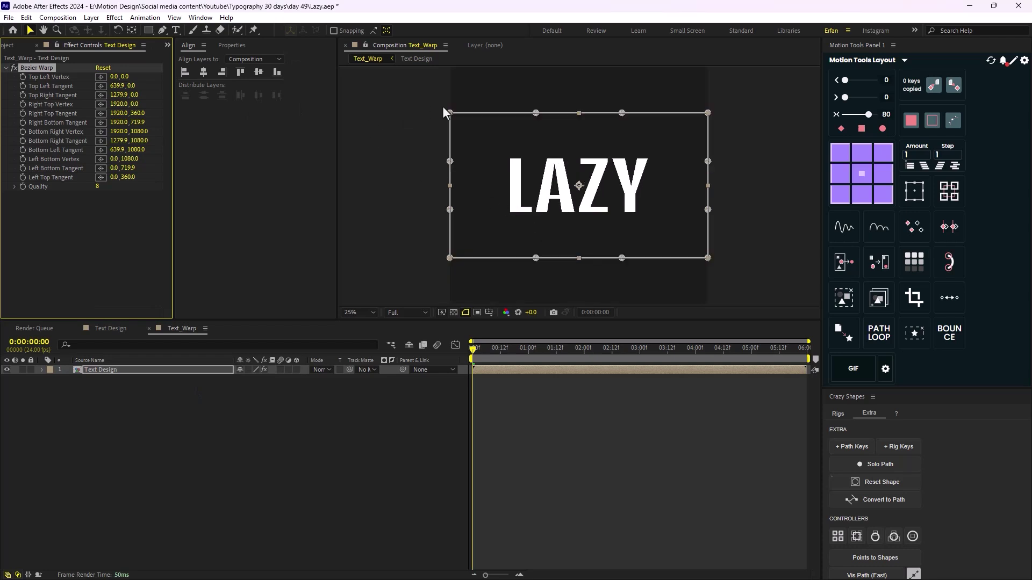
left_click_drag(451, 114, 470, 158)
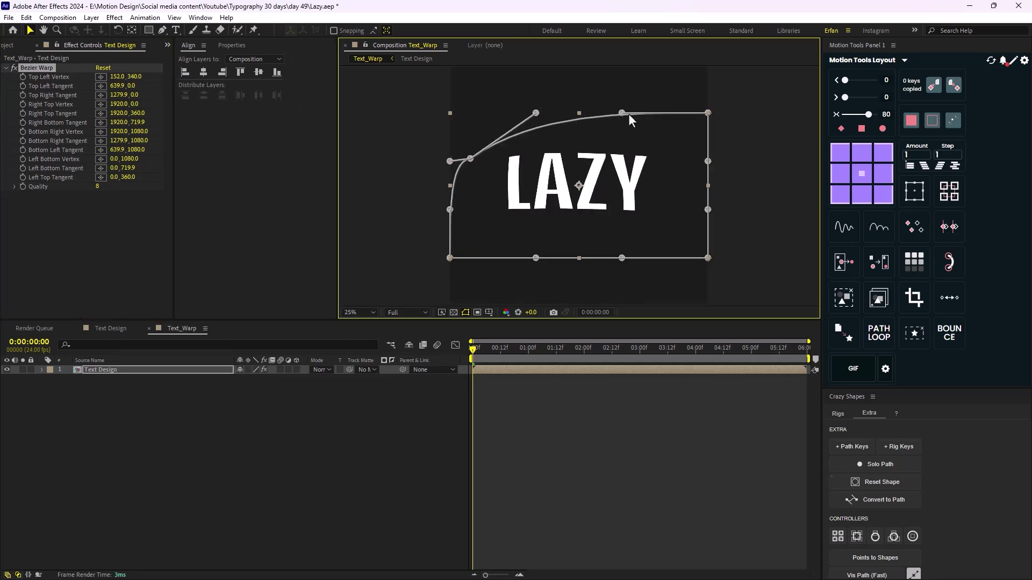
left_click_drag(622, 113, 618, 169)
left_click_drag(623, 258, 626, 308)
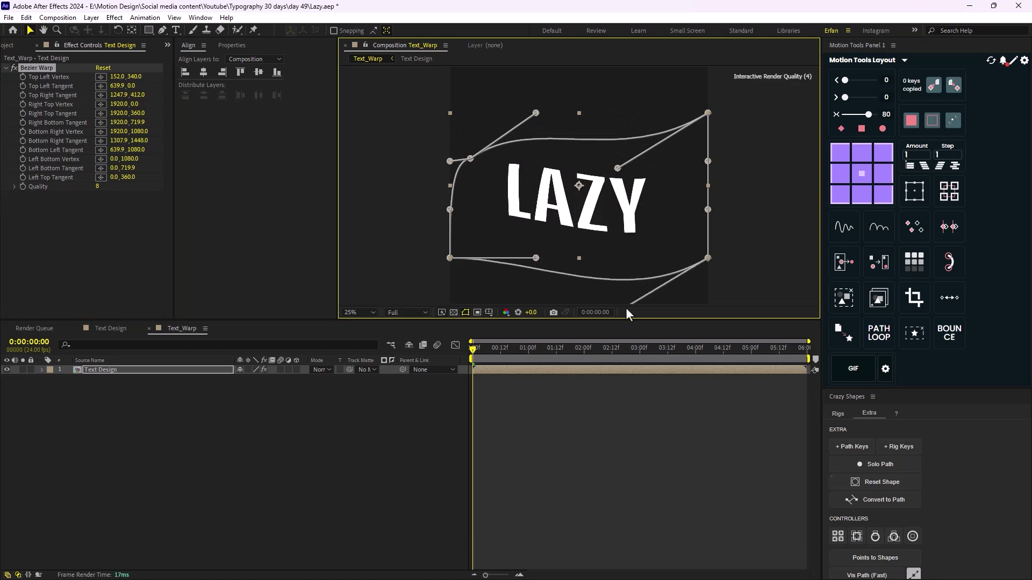
left_click_drag(537, 258, 539, 307)
key("ctrl+z")
key("ctrl+z")
key("ctrl+z")
key("ctrl+z")
key("ctrl+z")
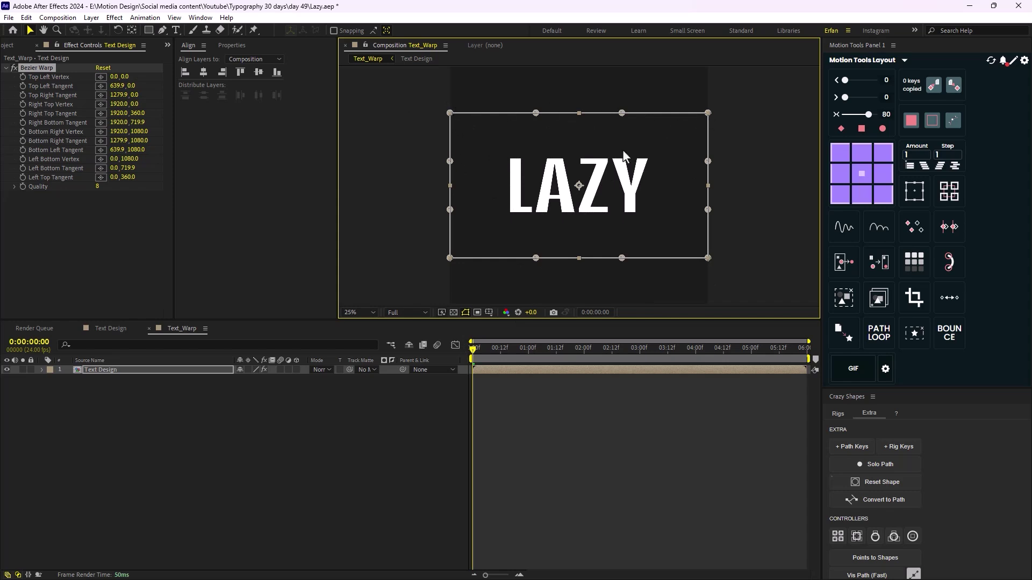
Step: Return to the Text Design comp, enable region of interest, and go to one second
left_click(116, 329)
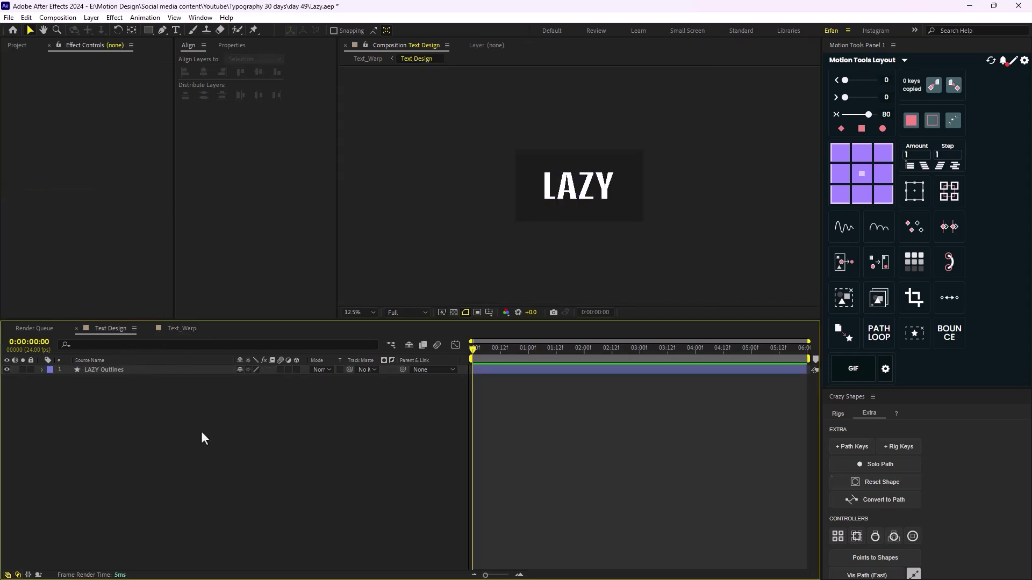
left_click(476, 312)
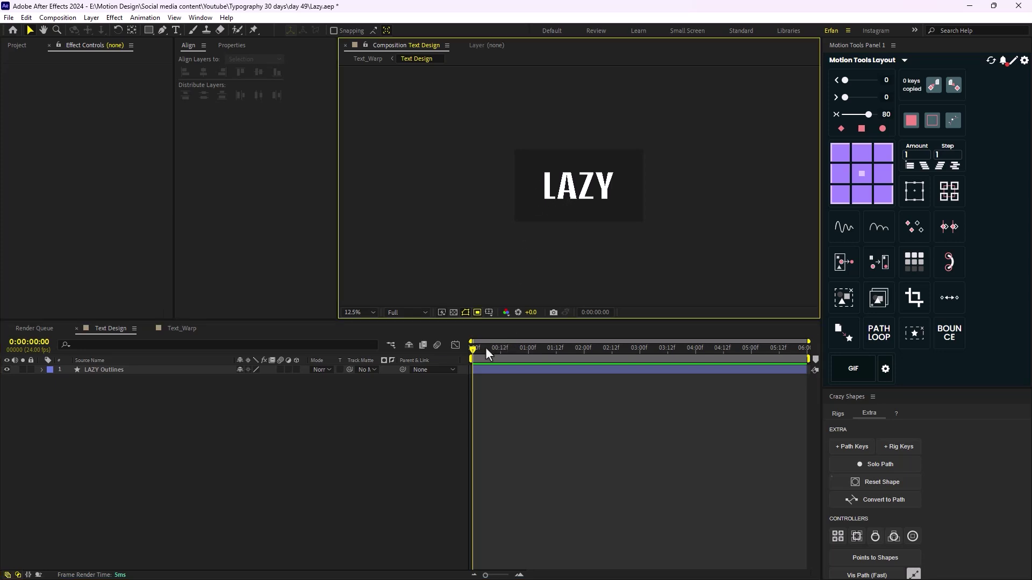
left_click_drag(486, 347, 528, 369)
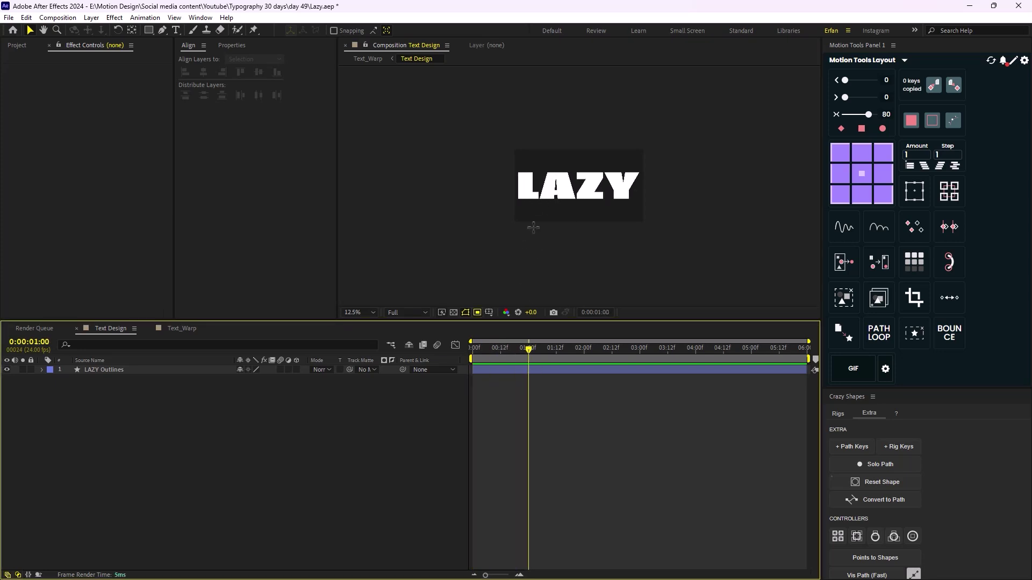
key("period")
Step: Draw a region of interest tightly around the LAZY letters, adjusting its top and bottom edges
left_click_drag(449, 127, 708, 226)
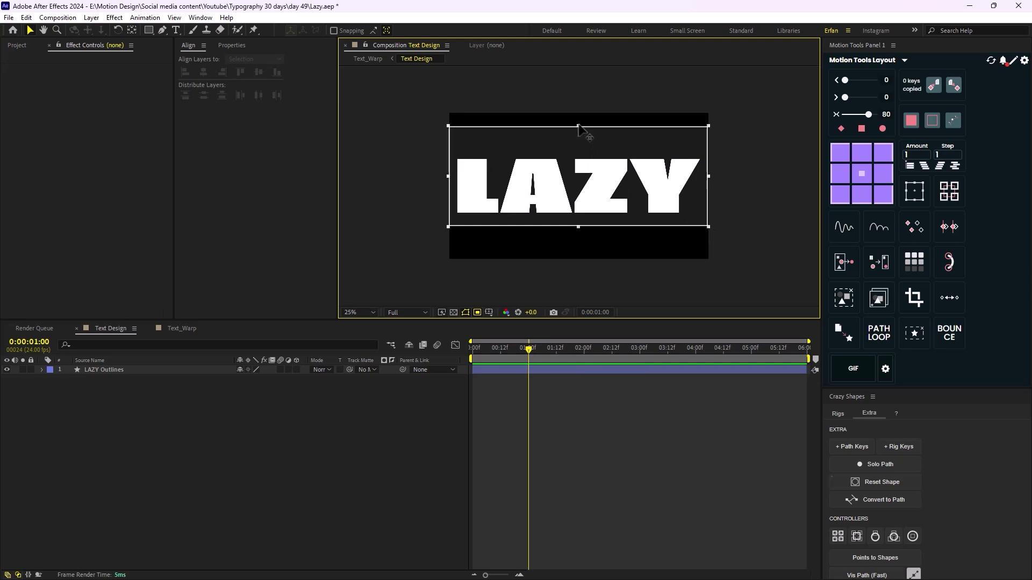
left_click_drag(578, 127, 579, 145)
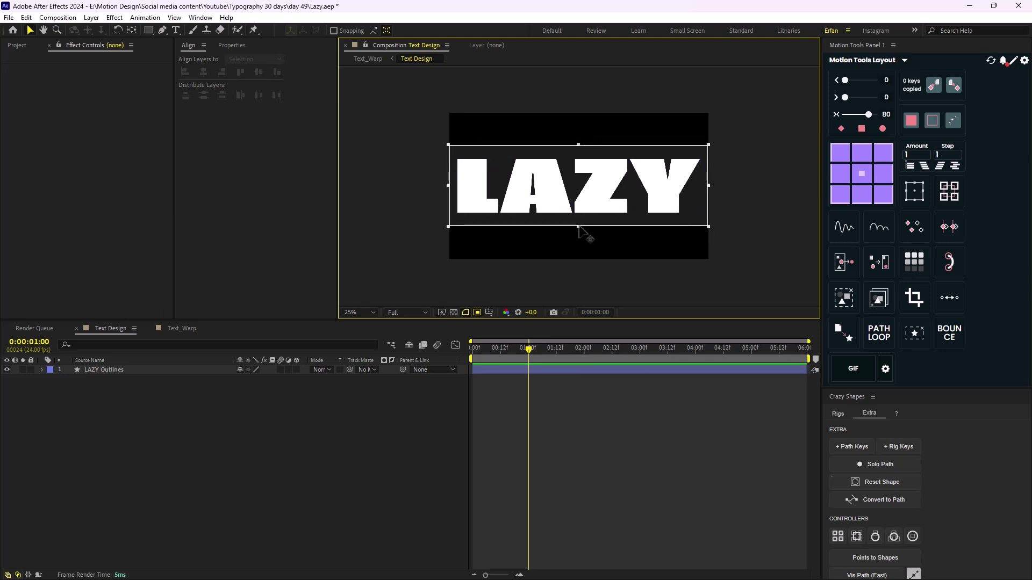
mouse_move(578, 226)
left_mouse_down()
mouse_move(585, 232)
mouse_move(579, 223)
left_mouse_up()
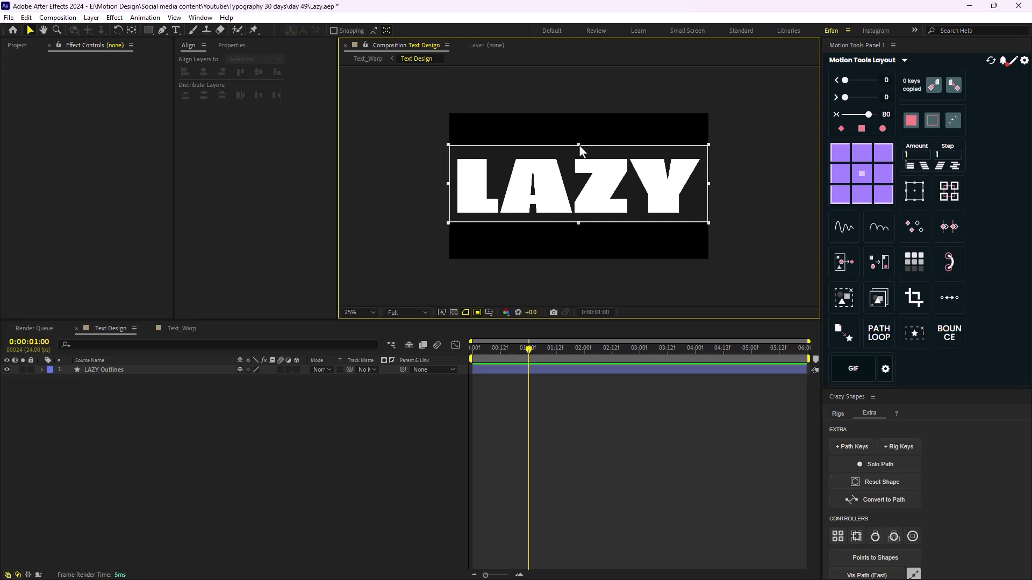
left_click_drag(580, 146, 579, 143)
left_click_drag(579, 223, 578, 228)
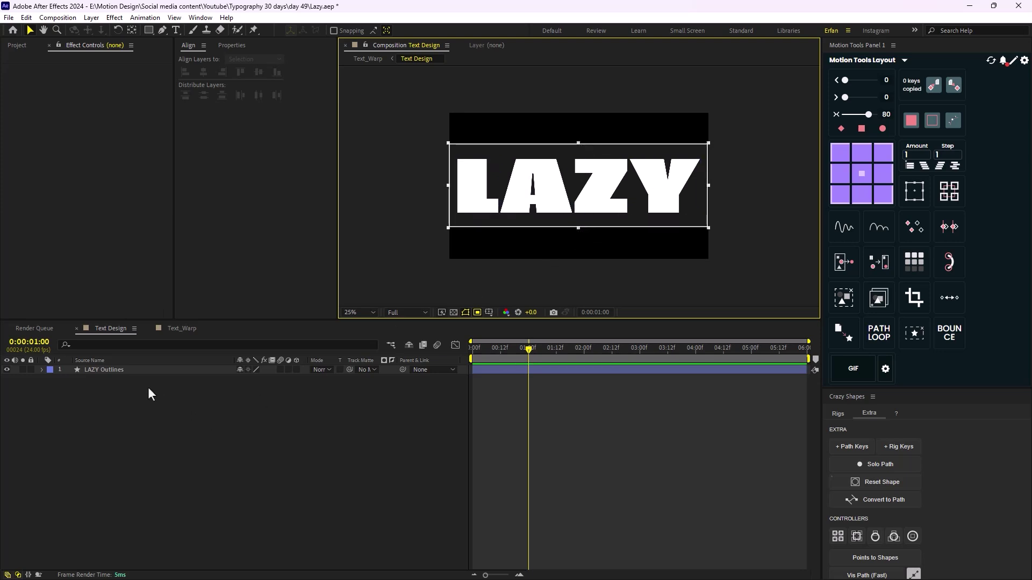
left_click(58, 19)
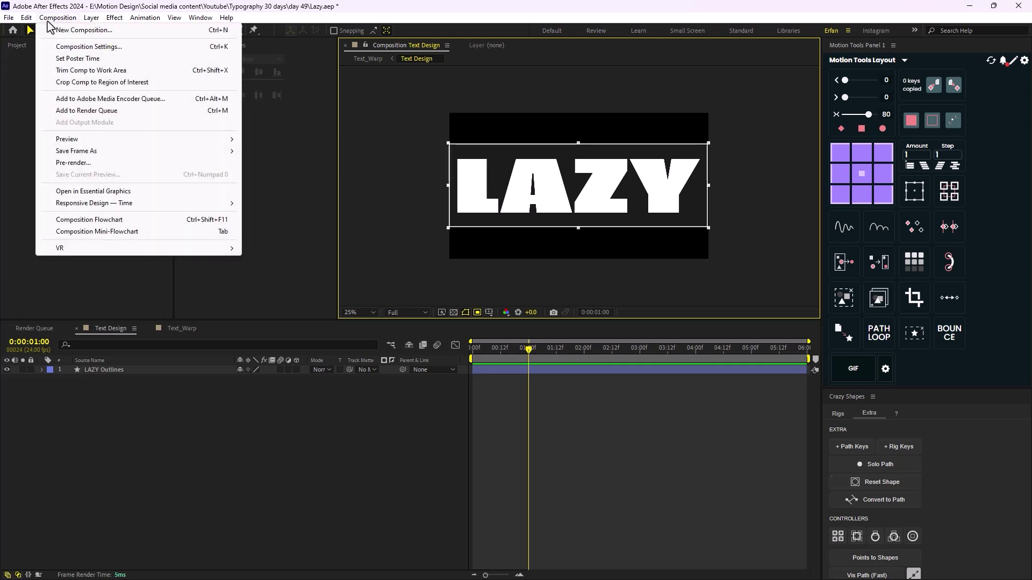
Step: Crop Text Design to the region of interest (1912×608), check its settings, then switch to Text_Warp
left_click(71, 82)
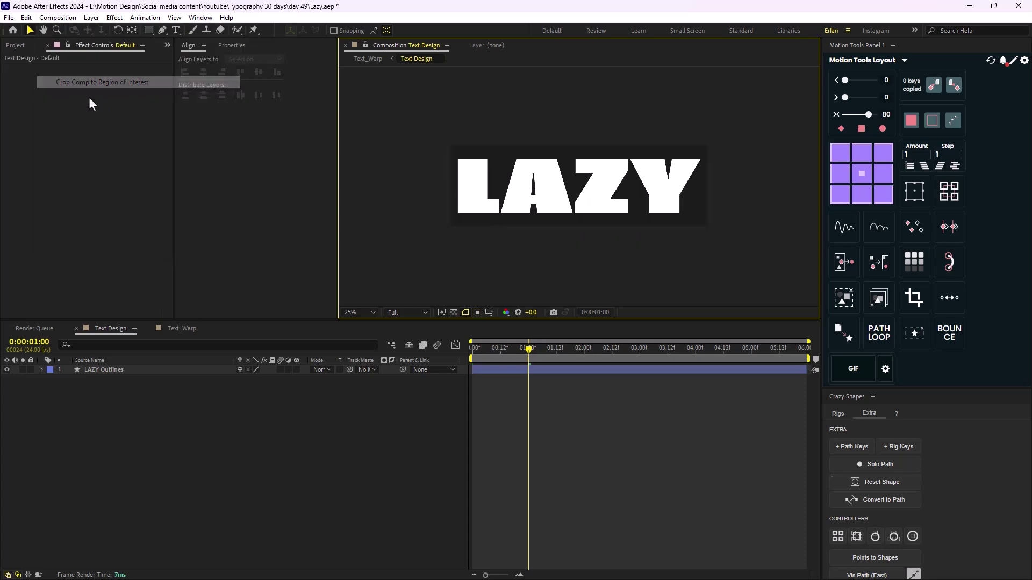
left_click(15, 47)
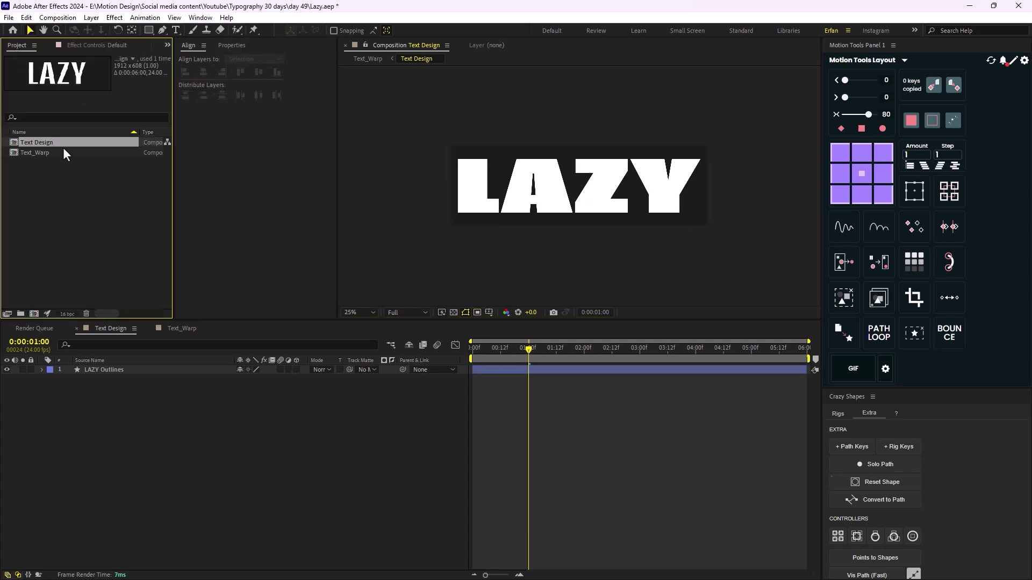
right_click(62, 143)
left_click(86, 152)
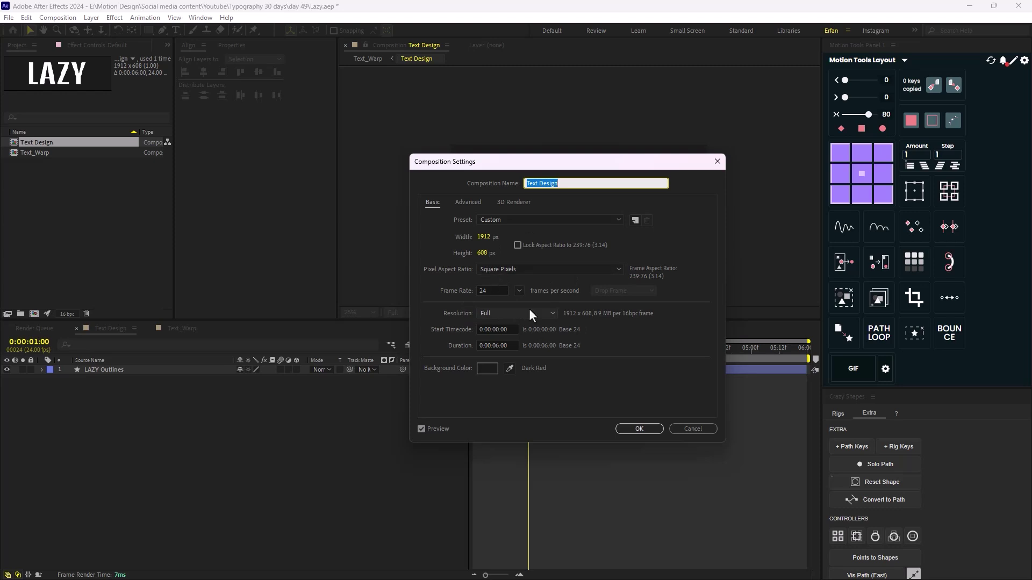
left_click(680, 425)
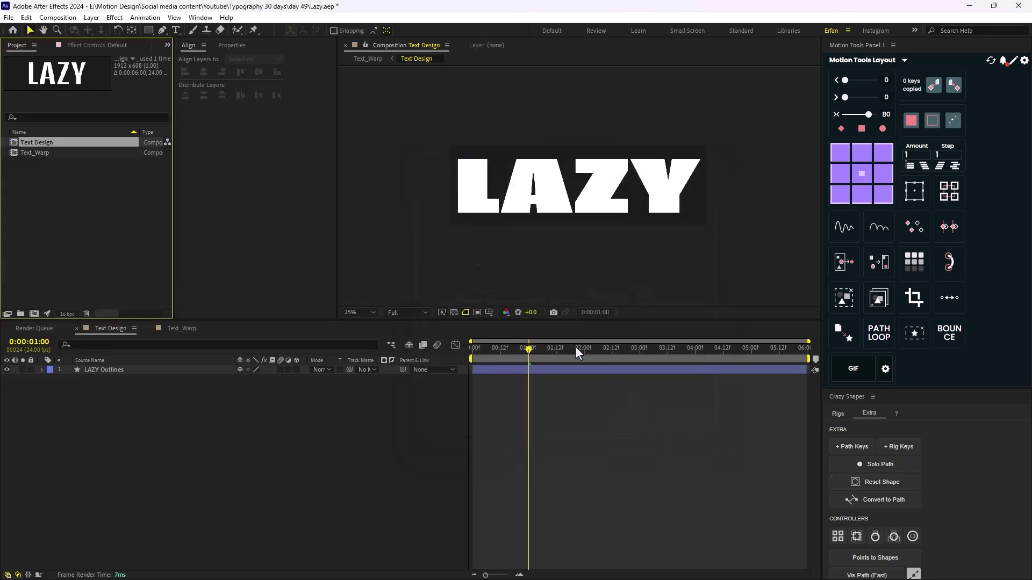
left_click(183, 330)
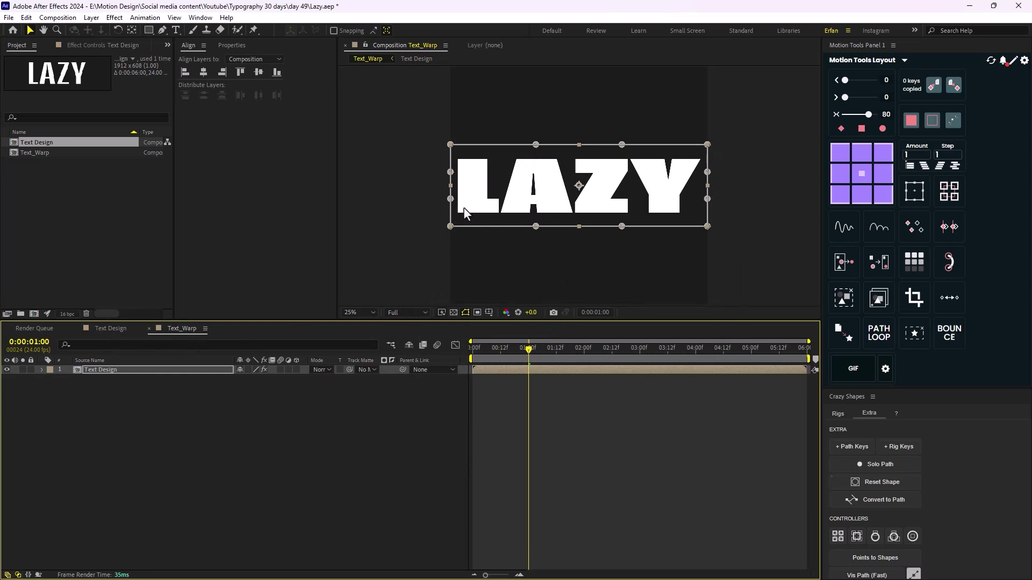
Step: At 0:00, turn on keyframing for every Bezier Warp property on Text Design
left_click(112, 46)
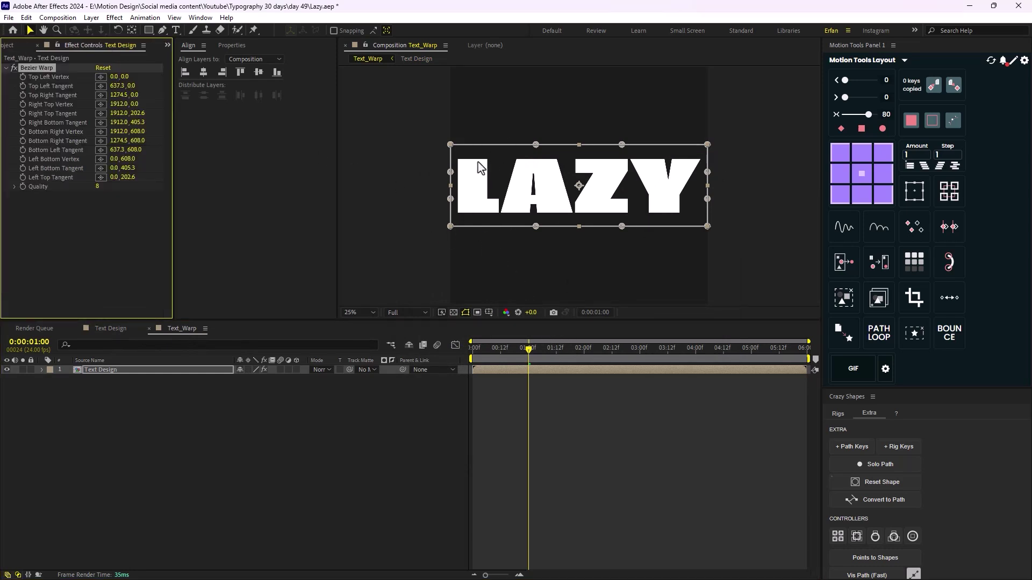
scroll(618, 230, "up", 2)
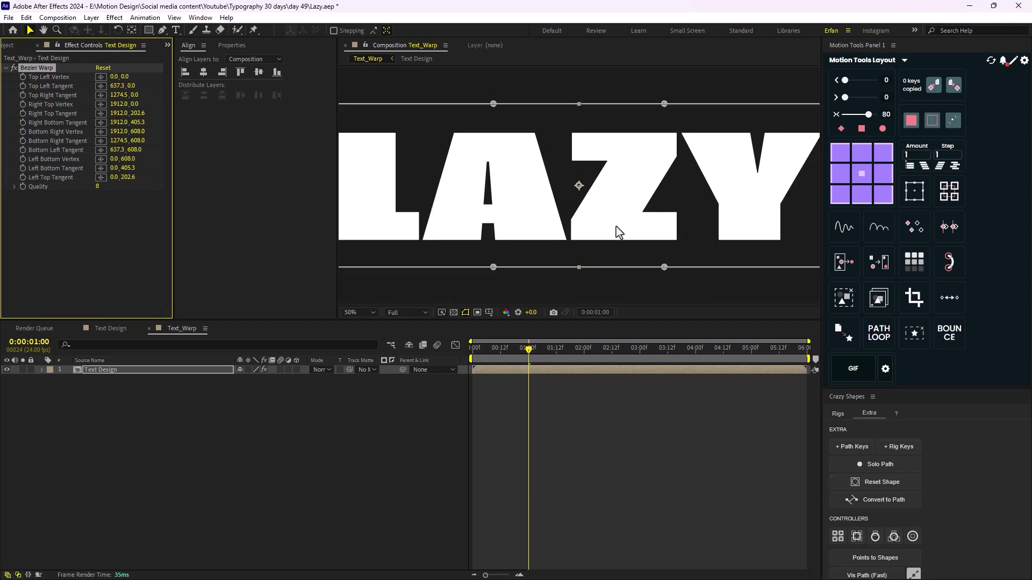
scroll(617, 230, "down", 2)
left_click_drag(526, 349, 444, 370)
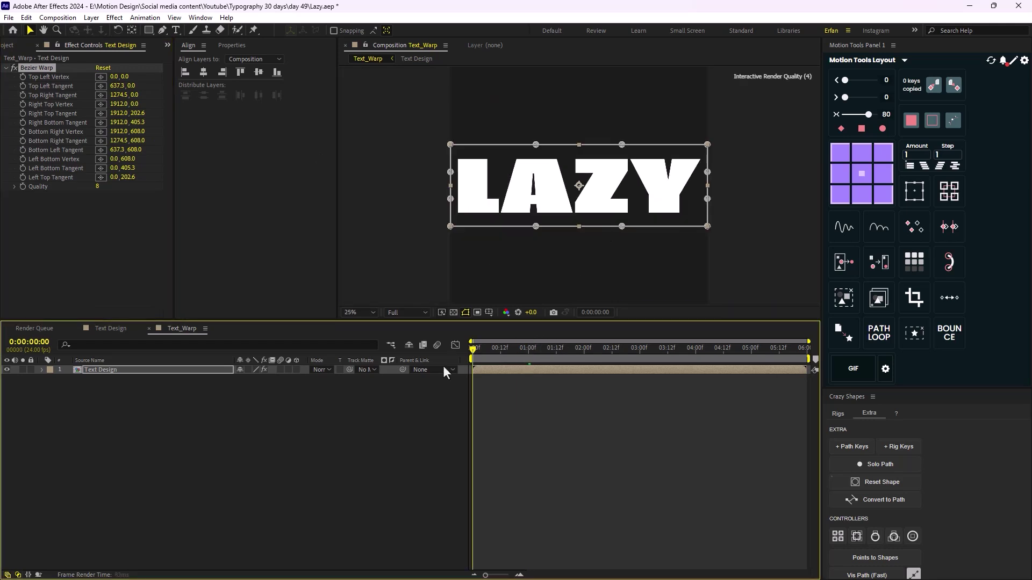
left_click(22, 77)
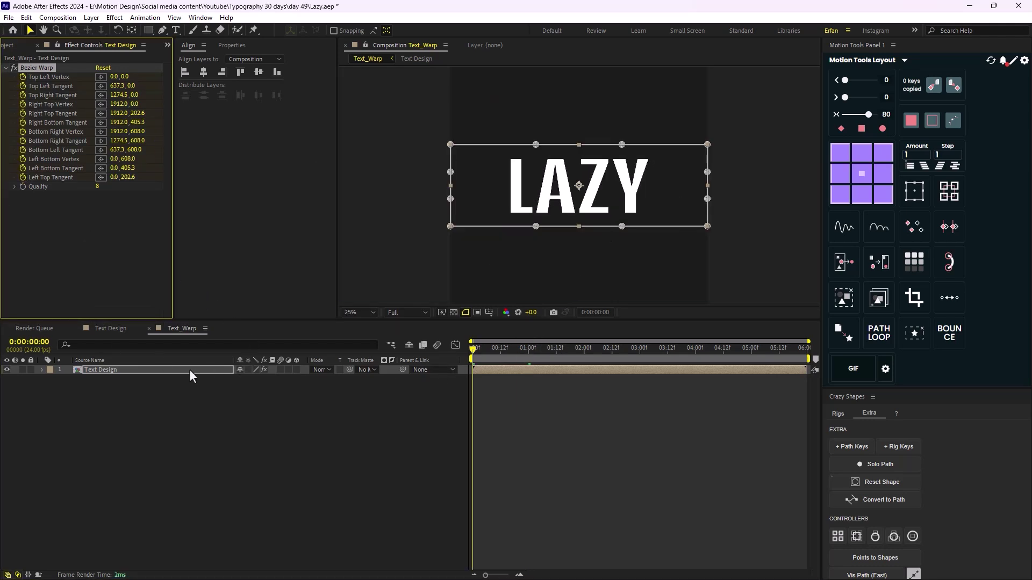
Step: At 1 second, stretch the left warp corners apart and arch LAZY's bottom edge upward
left_click_drag(479, 353, 530, 369)
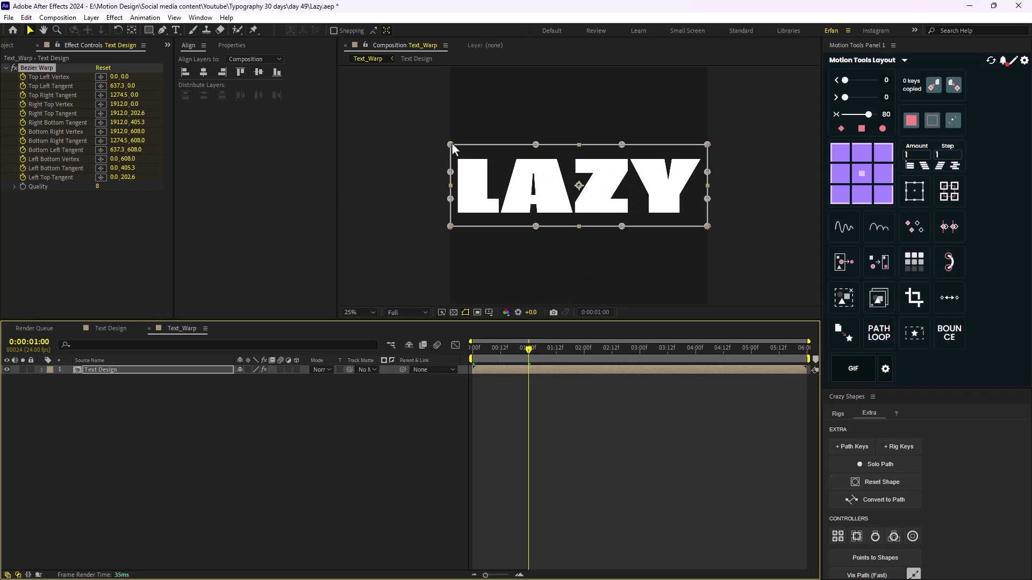
left_click_drag(451, 143, 452, 130)
left_click_drag(452, 226, 452, 246)
left_click_drag(538, 226, 535, 224)
left_click_drag(622, 226, 622, 211)
left_click_drag(535, 225, 534, 212)
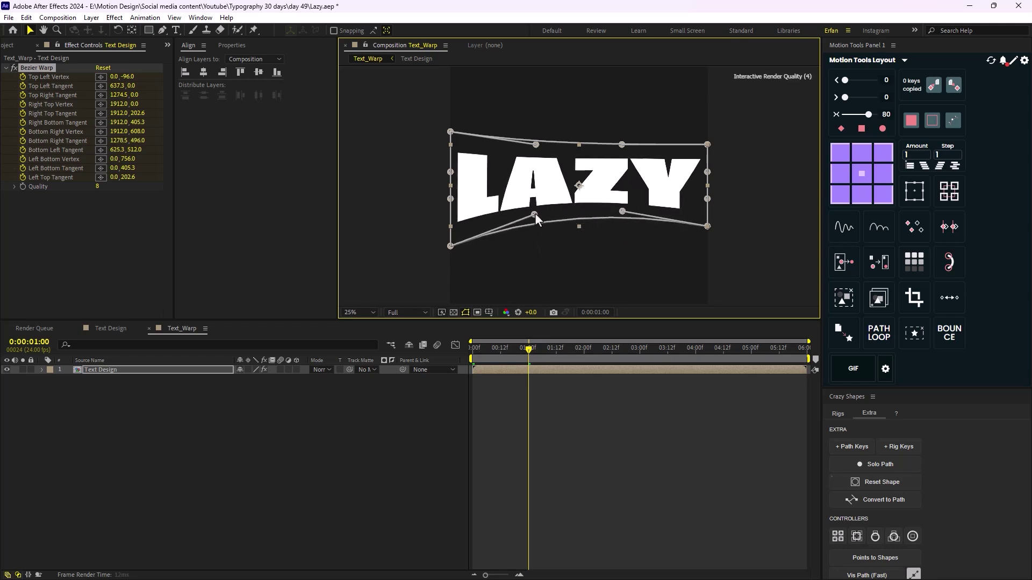
left_click_drag(621, 210, 623, 208)
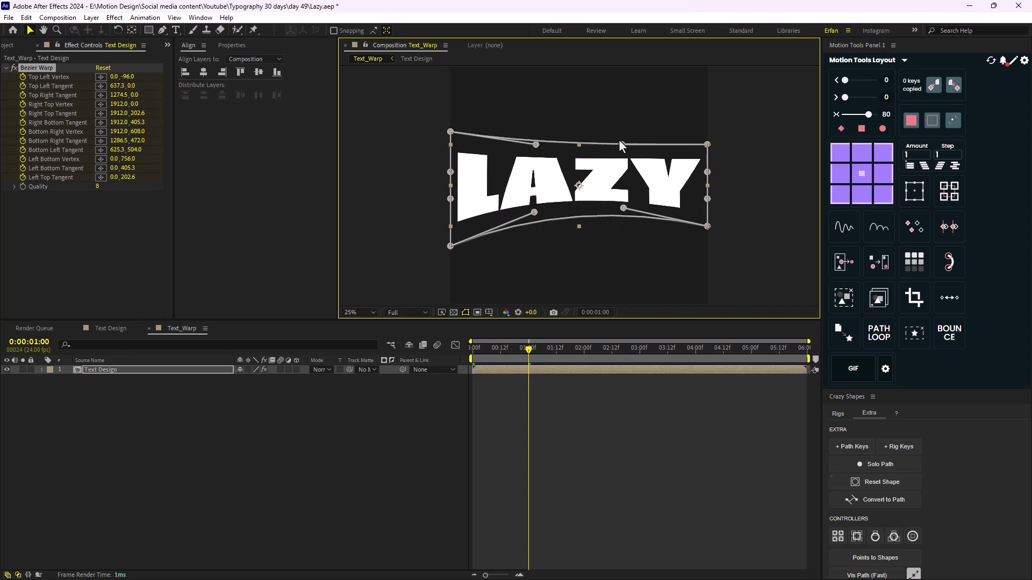
Step: Reshape the right edge and top-edge warp handles to skew and curve LAZY
key("F2")
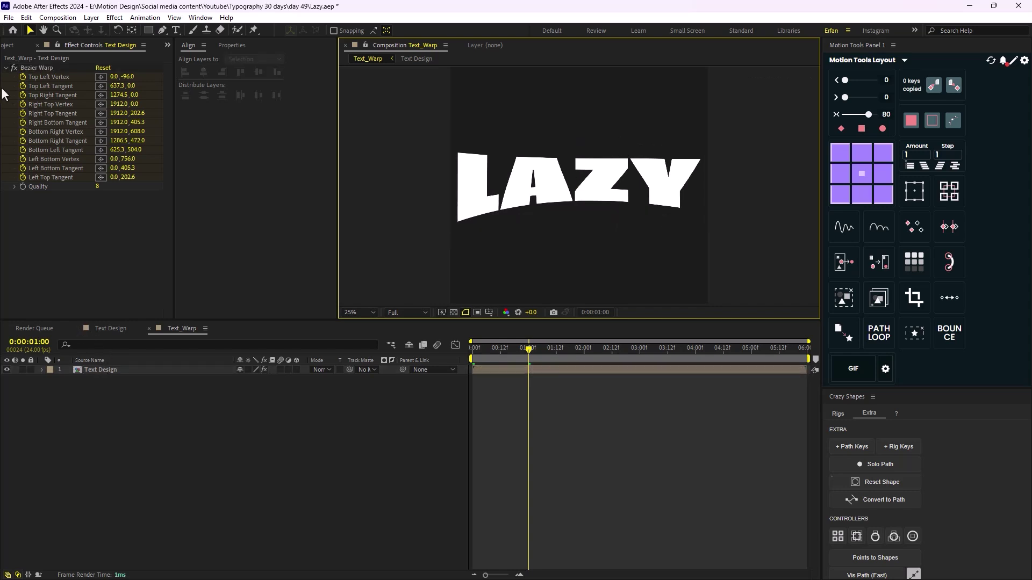
left_click(37, 75)
left_click(43, 68)
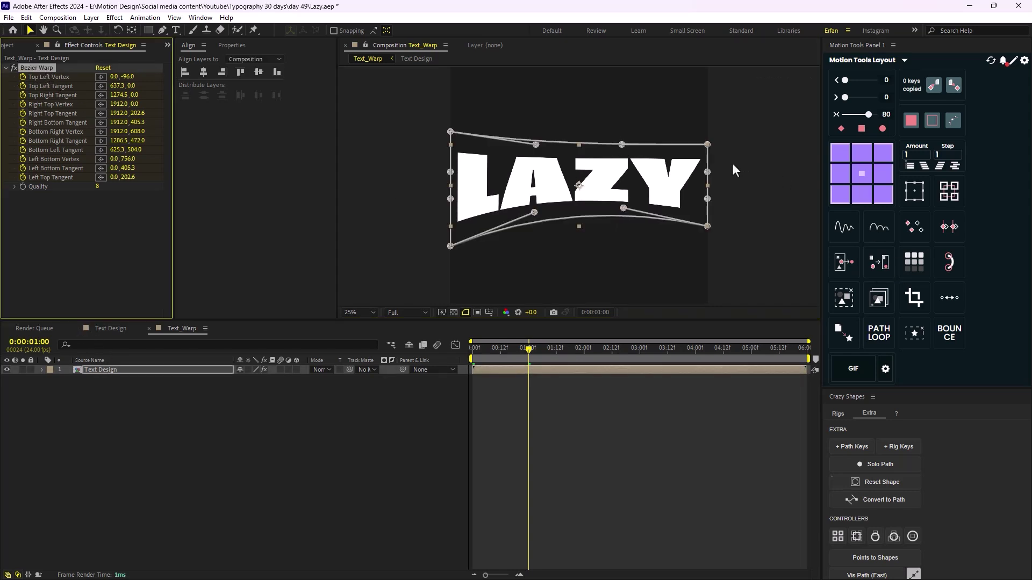
left_click_drag(708, 173, 707, 189)
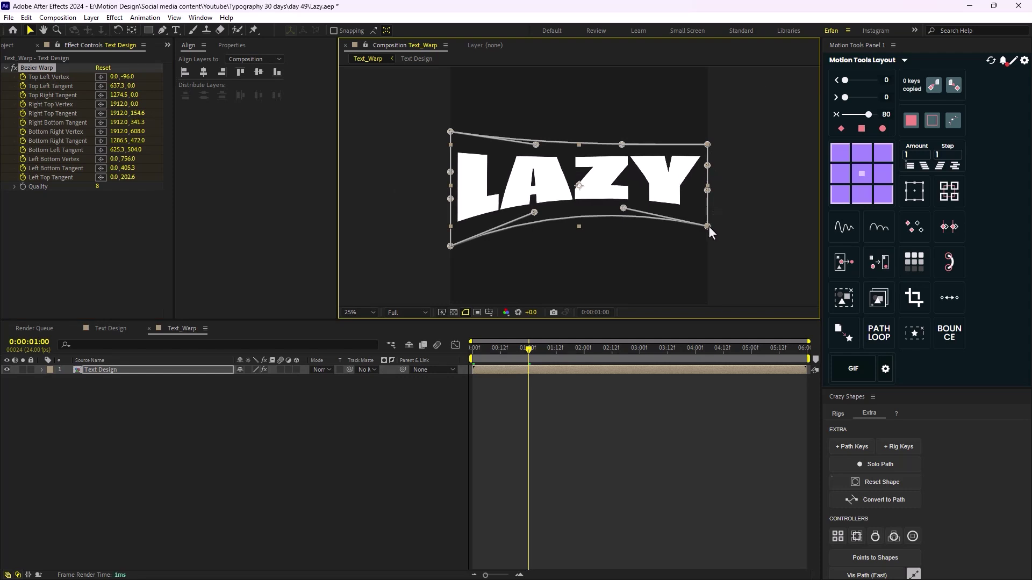
left_click_drag(707, 226, 708, 231)
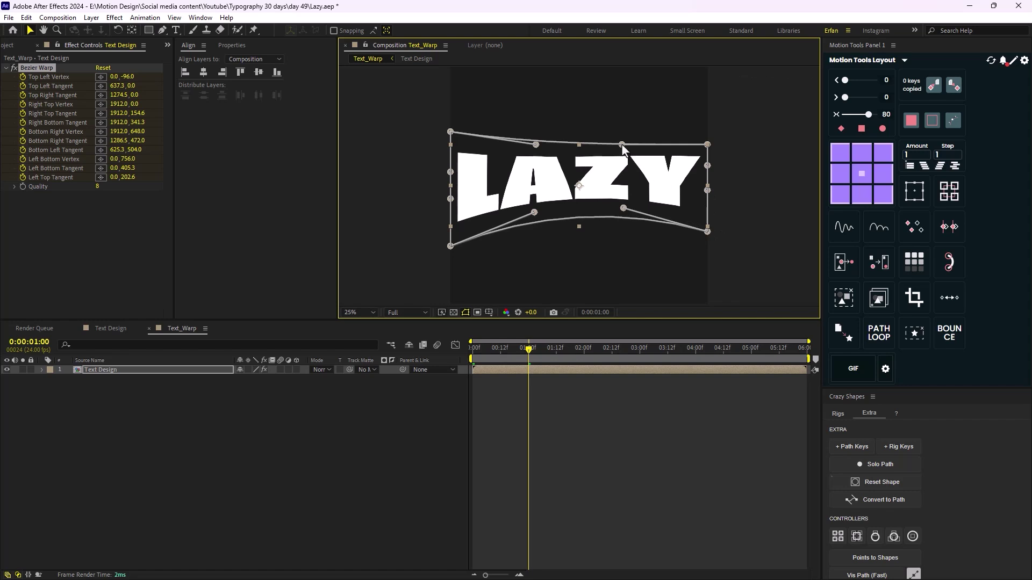
left_click_drag(622, 144, 622, 139)
left_click_drag(537, 143, 540, 134)
left_click_drag(706, 142, 701, 141)
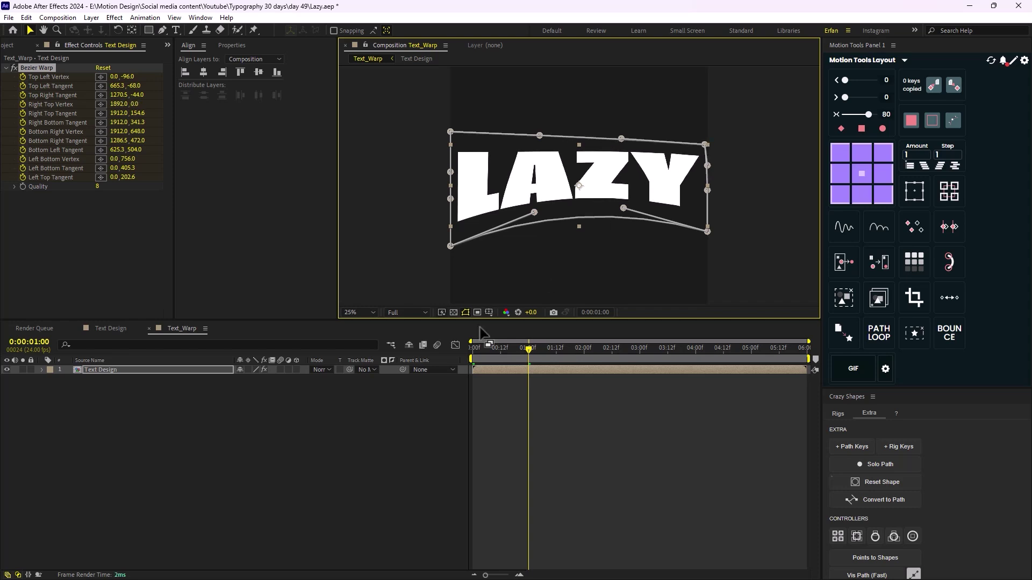
Step: Scrub the warp, refine the left handles at 1 second, and select the 0:00 keyframes
left_click(550, 355)
left_click_drag(500, 351, 525, 369)
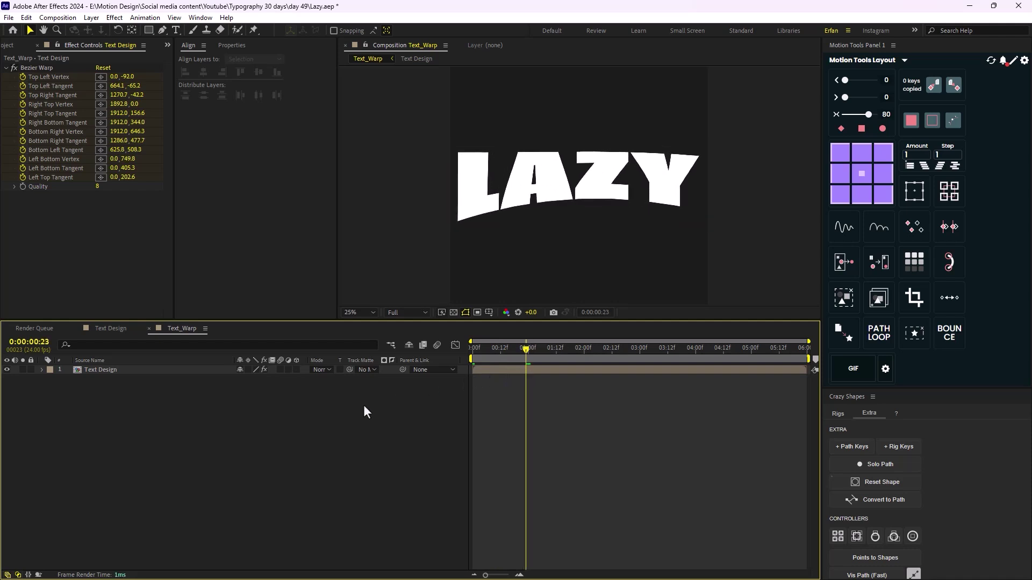
left_click(137, 371)
key("u")
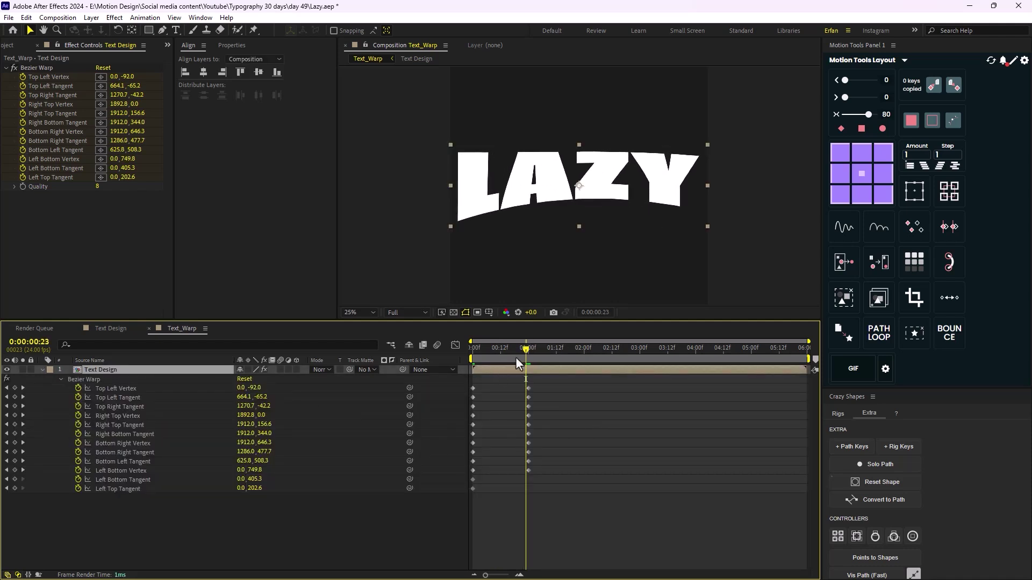
left_click(527, 347)
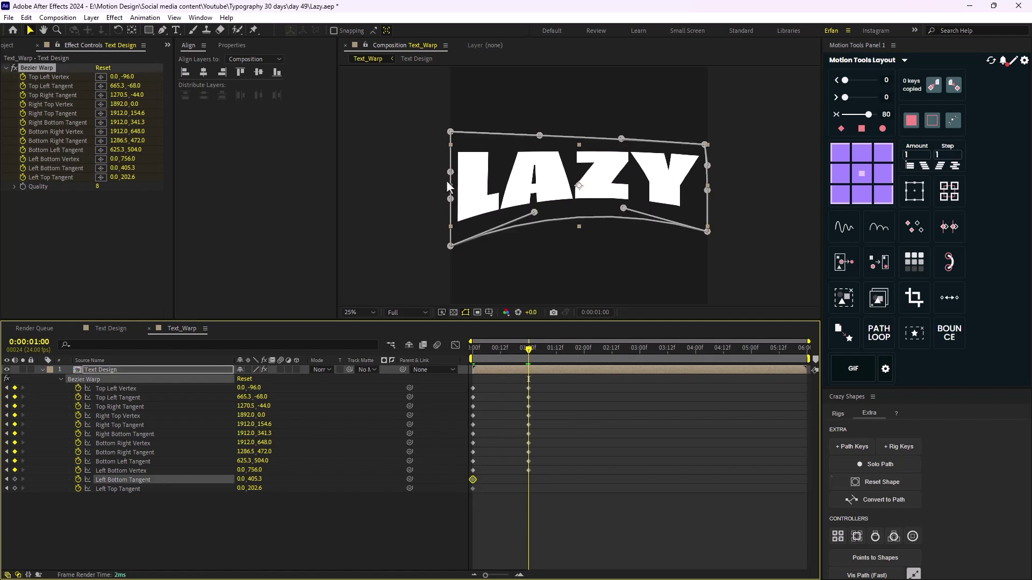
left_click_drag(451, 199, 455, 208)
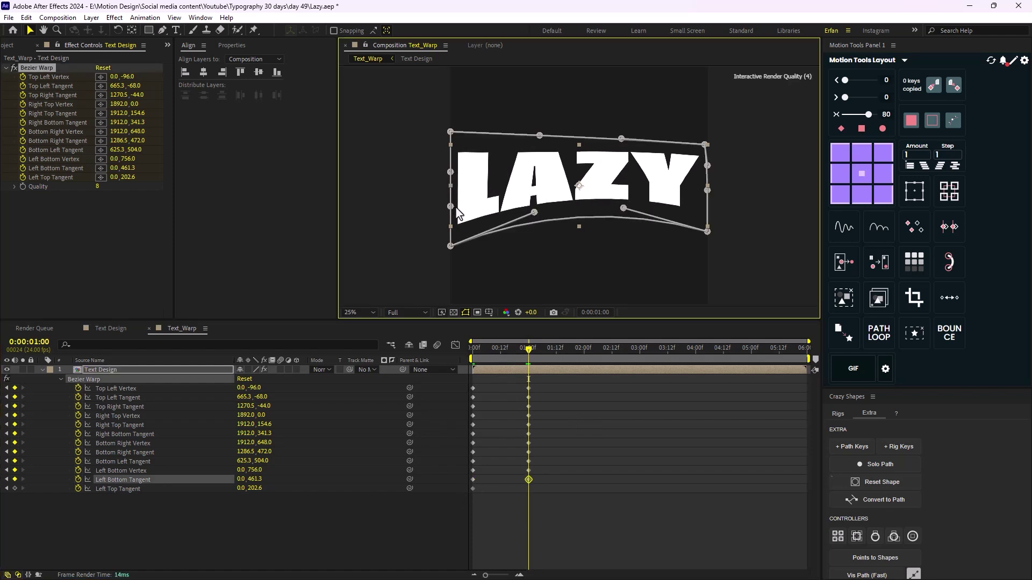
left_click_drag(451, 172, 452, 162)
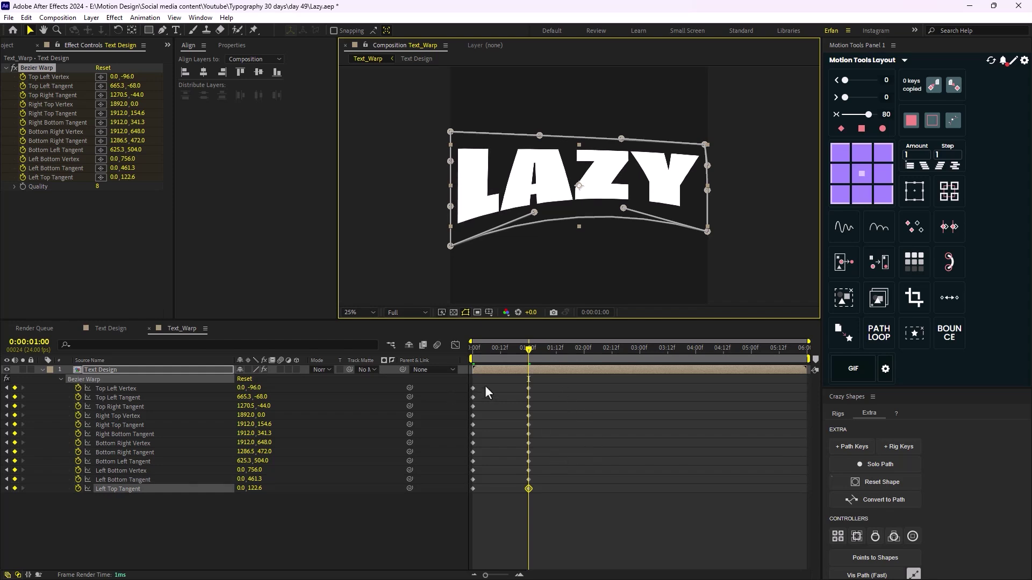
left_click_drag(485, 386, 436, 516)
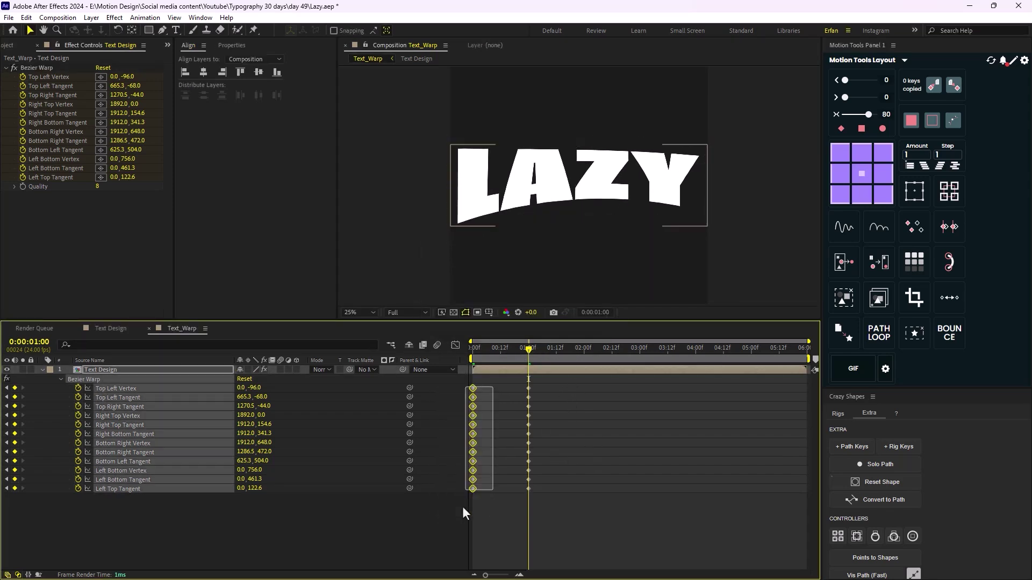
left_click_drag(536, 339, 309, 549)
Step: Paste the flat warp keyframes at 2 seconds and apply Easy Ease to all keyframes
key("Page_Up")
key("ctrl+v")
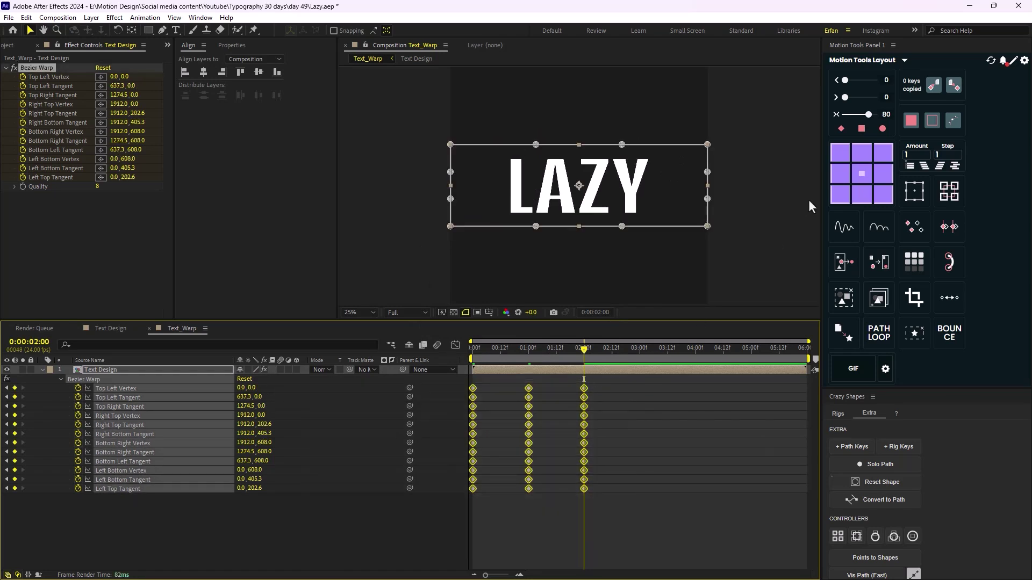
left_click(861, 128)
Step: Preview the warp animation from the start of the timeline
left_click(517, 369)
key("Home")
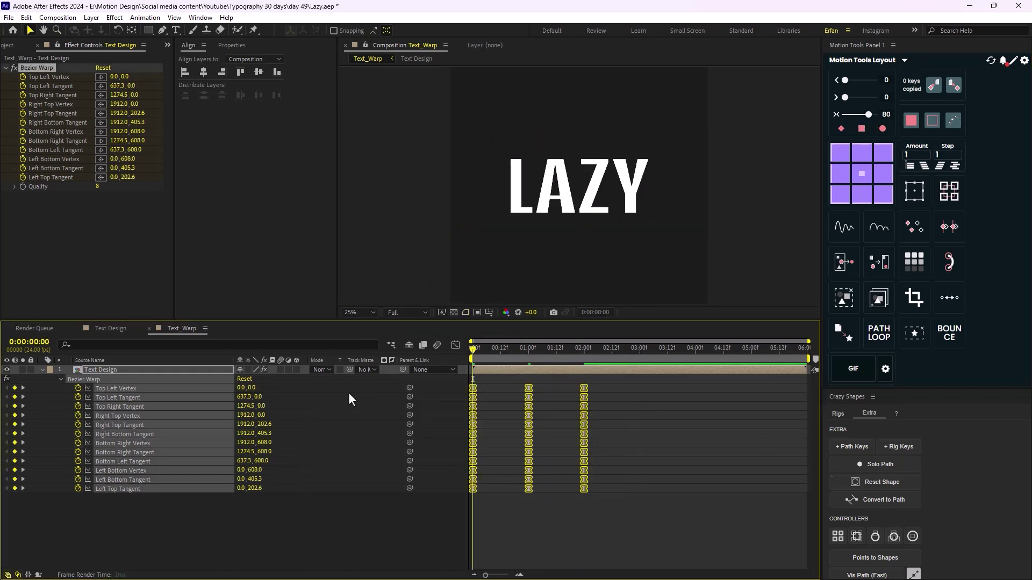
key("space")
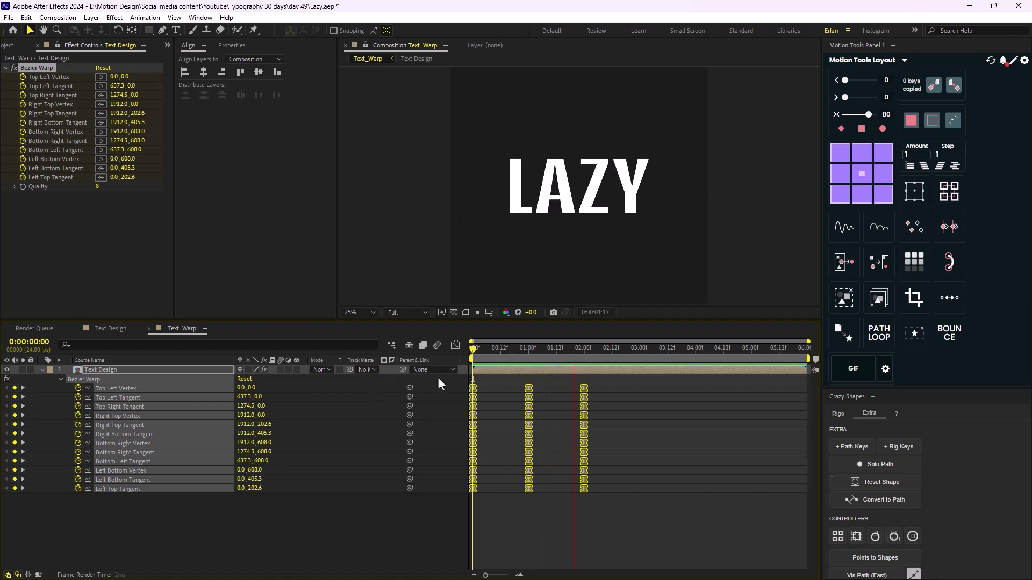
key("space")
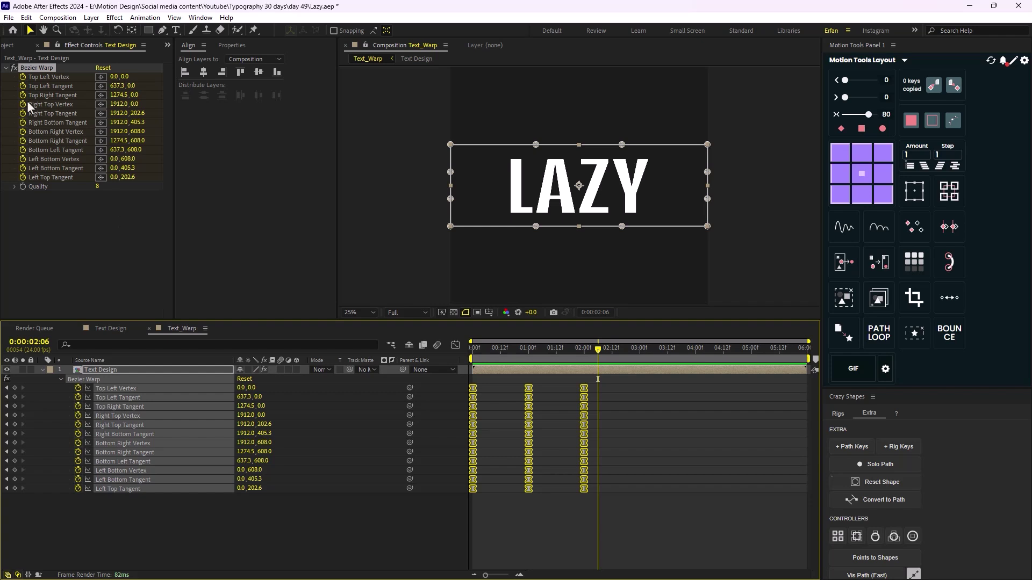
Step: Create a new composition named Main from the Project panel
left_click(10, 45)
right_click(102, 250)
left_click(137, 250)
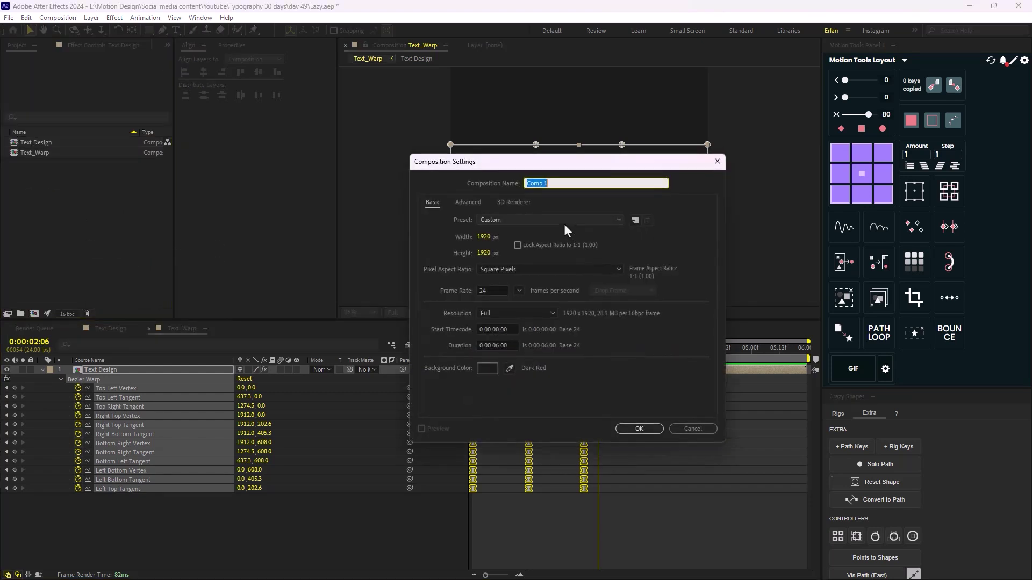
type("Mai")
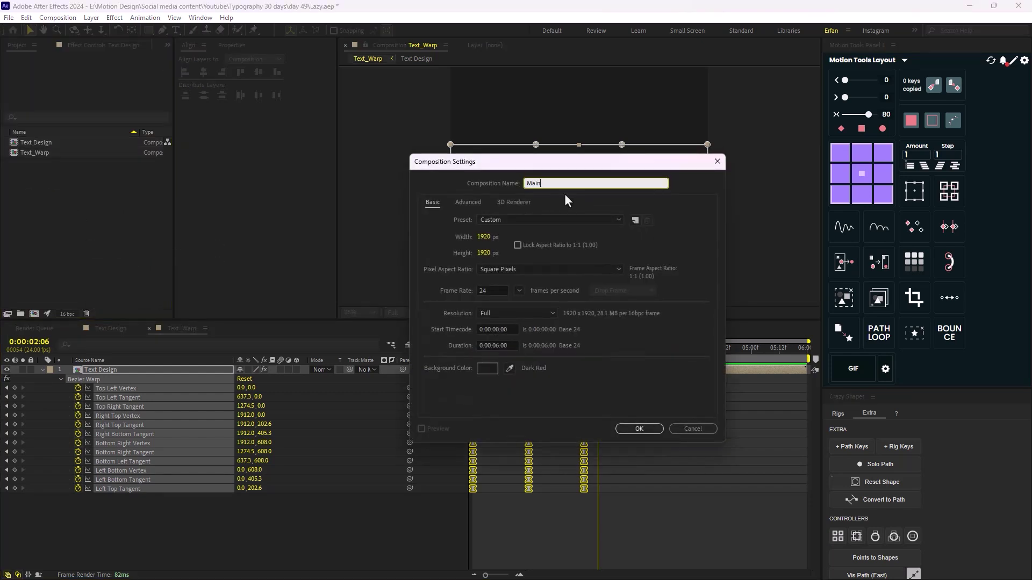
type("n")
left_click(651, 430)
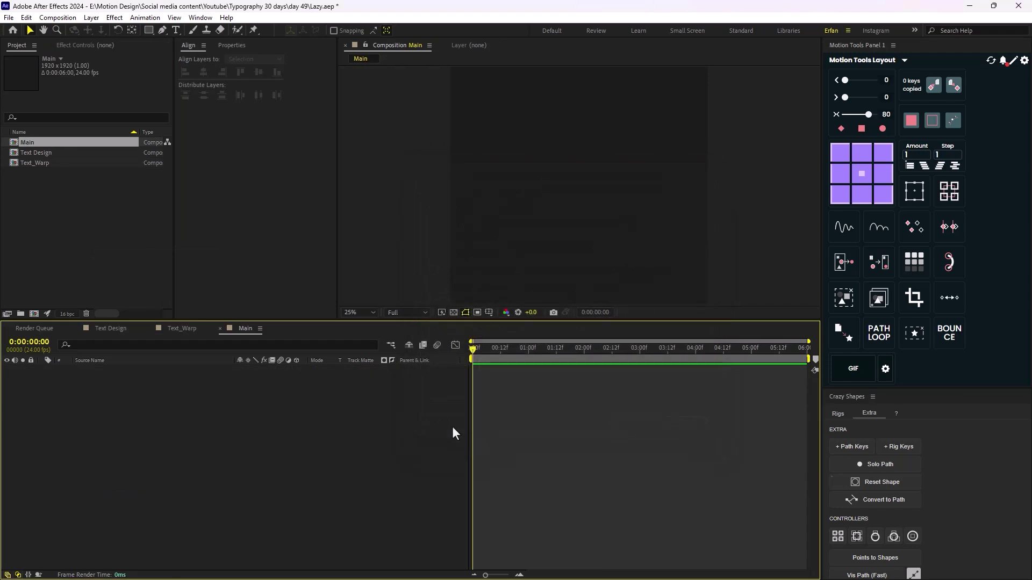
Step: Nest Text_Warp into Main, set the time to 0:00:01:06, and show its Effect Controls
left_click_drag(57, 163, 531, 419)
left_click_drag(473, 349, 542, 366)
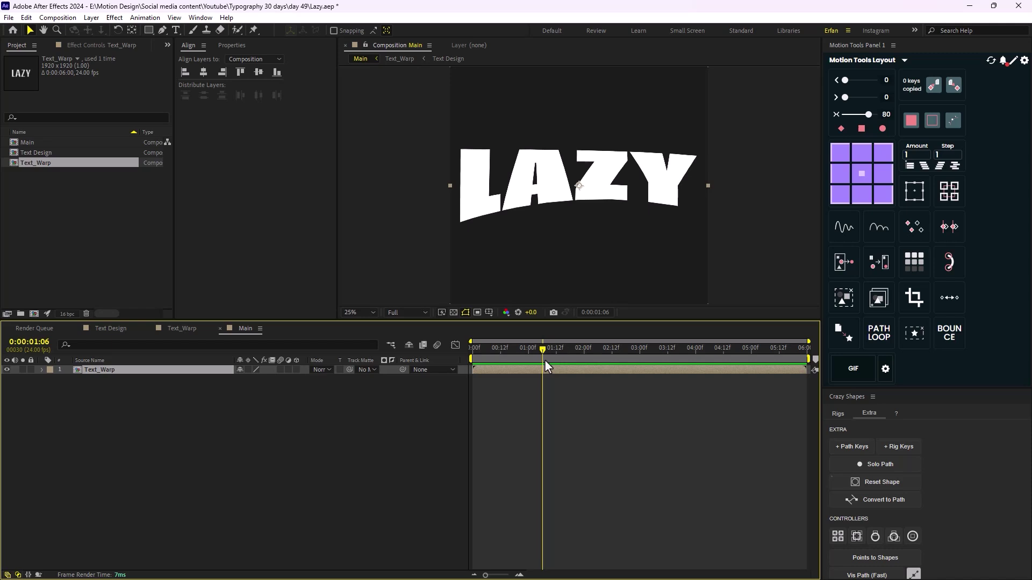
left_click(197, 412)
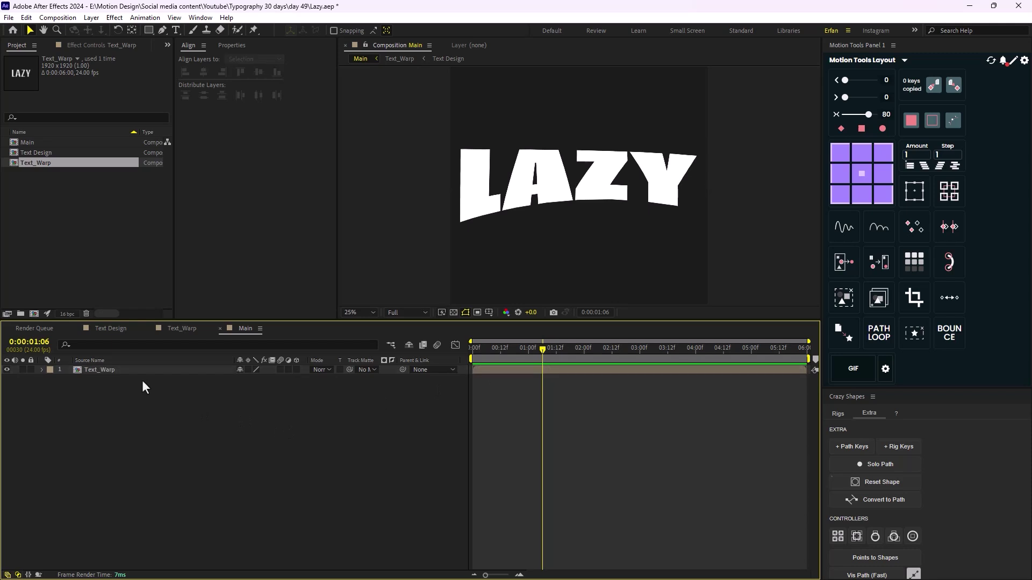
left_click(143, 372)
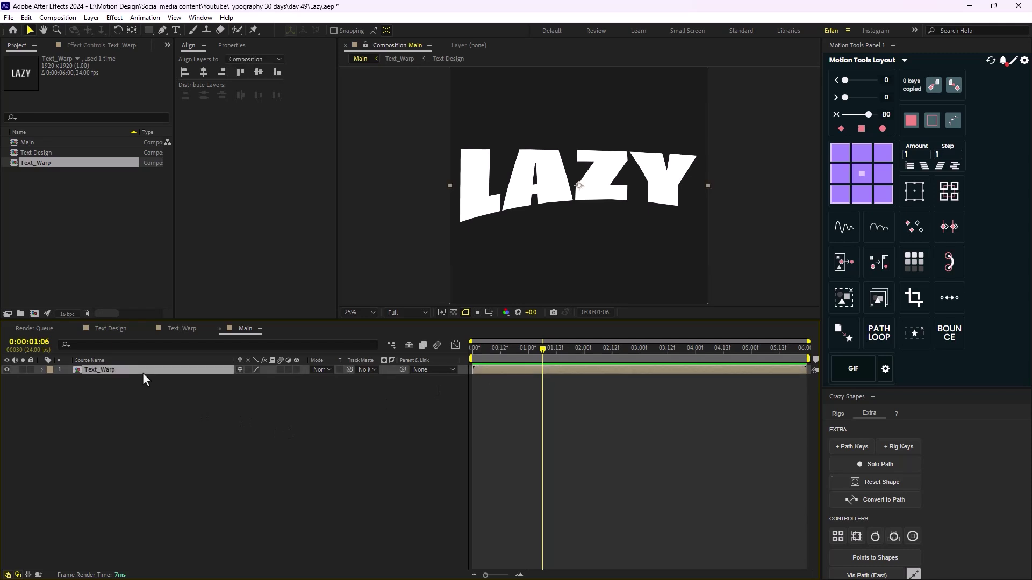
left_click(108, 45)
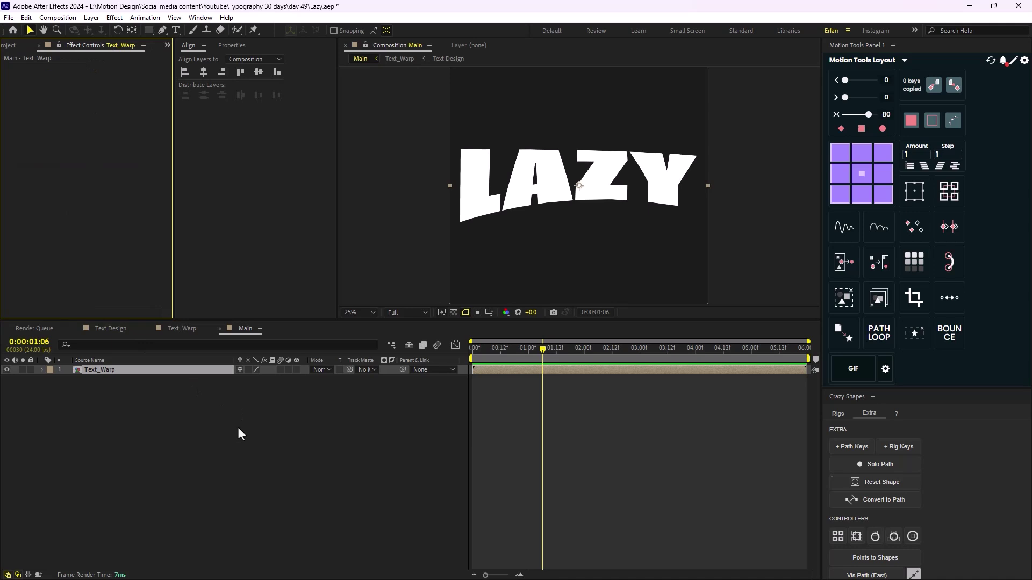
Step: Apply Minimax to Text_Warp with Channel Alpha and Color and Direction Just Vertical
key("ctrl+space")
type("mini")
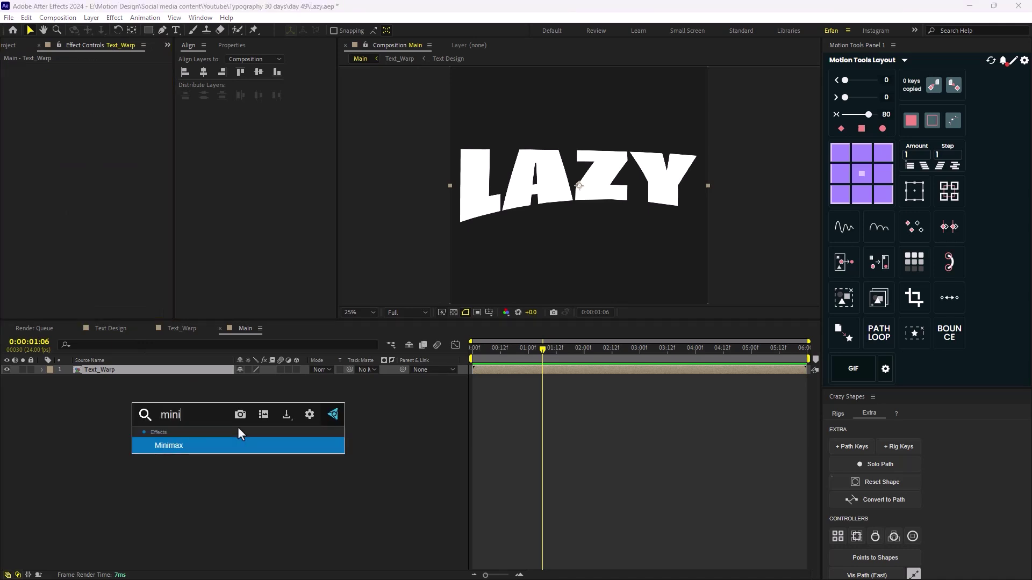
key("Return")
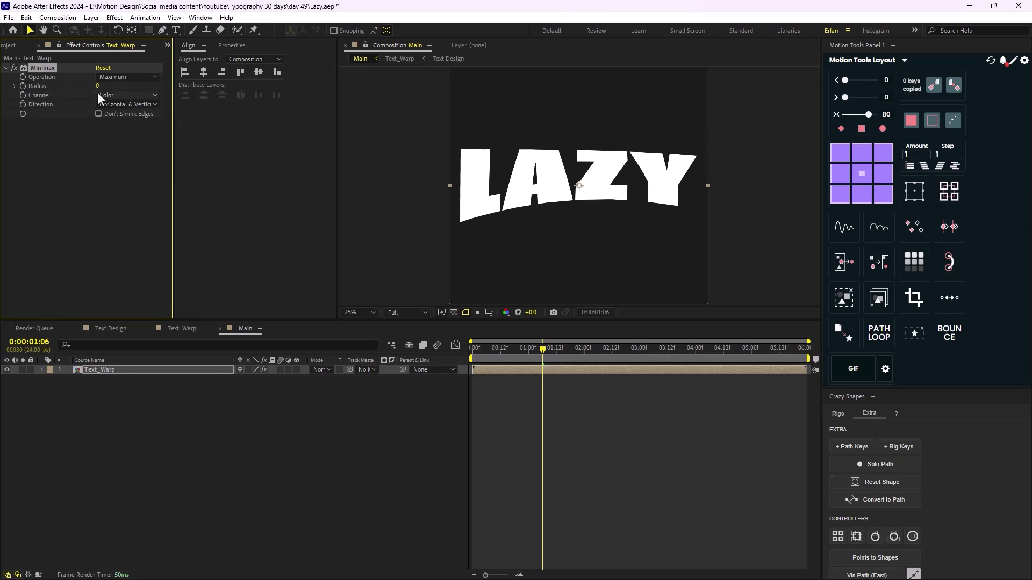
left_click_drag(97, 86, 134, 86)
left_click(127, 95)
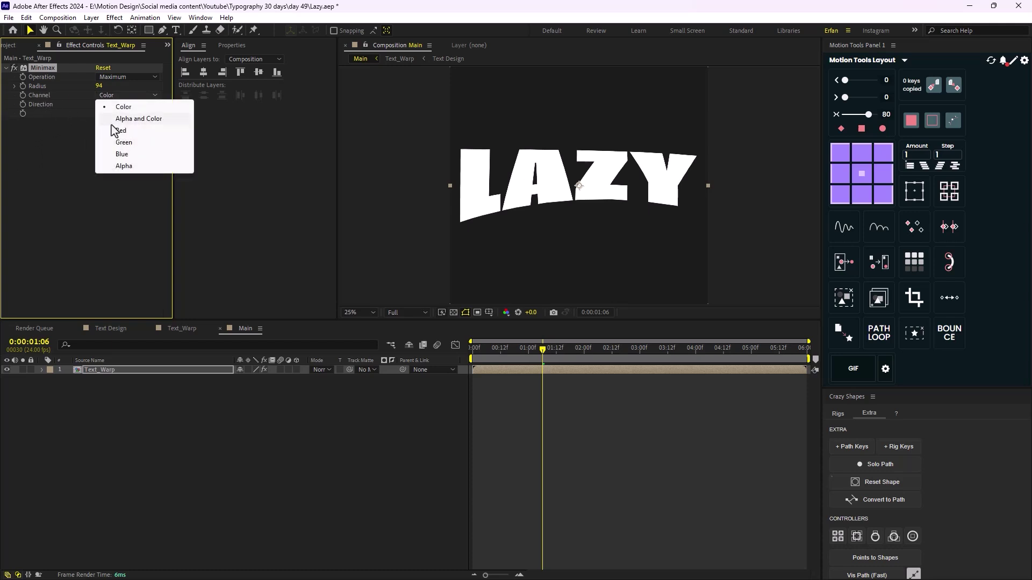
left_click(141, 119)
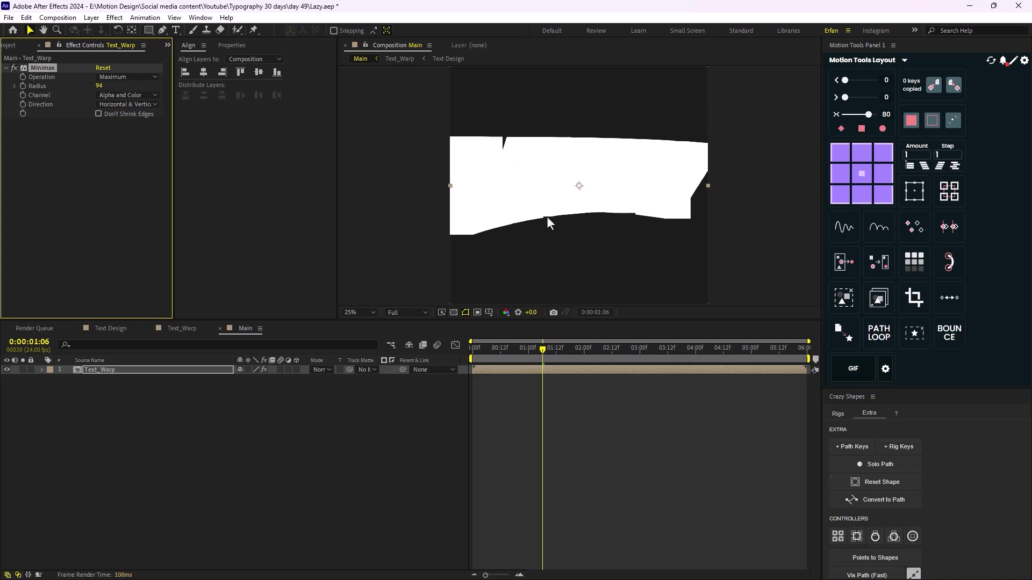
left_click(117, 105)
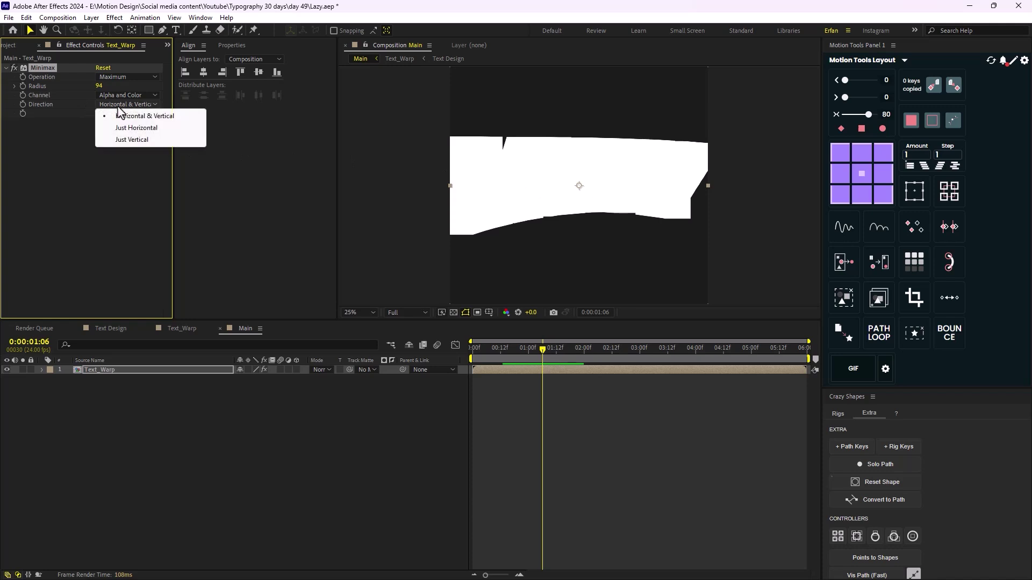
left_click(141, 139)
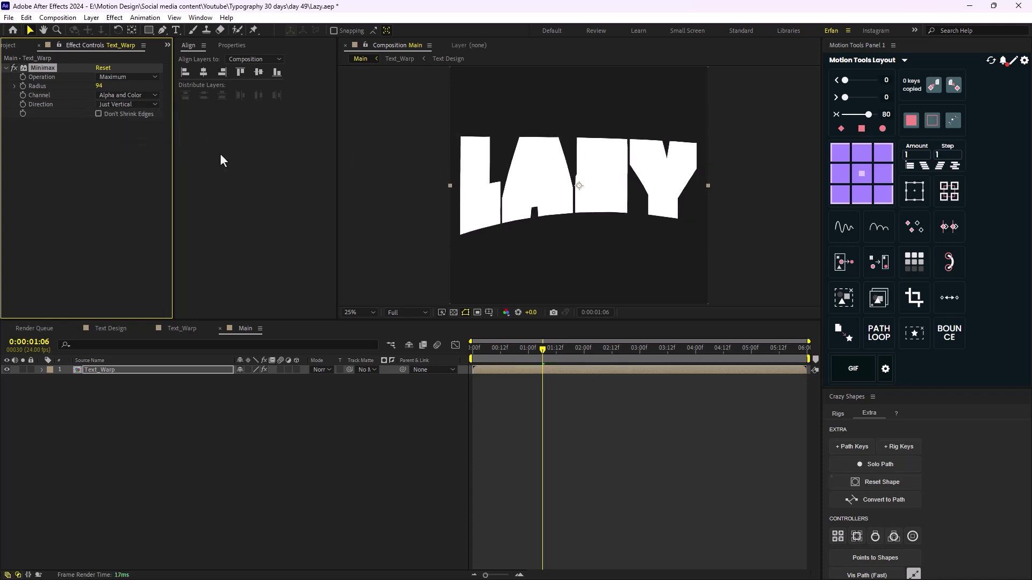
Step: Set the Minimax radius to 50 and collapse the effect
left_click_drag(102, 94, 225, 185)
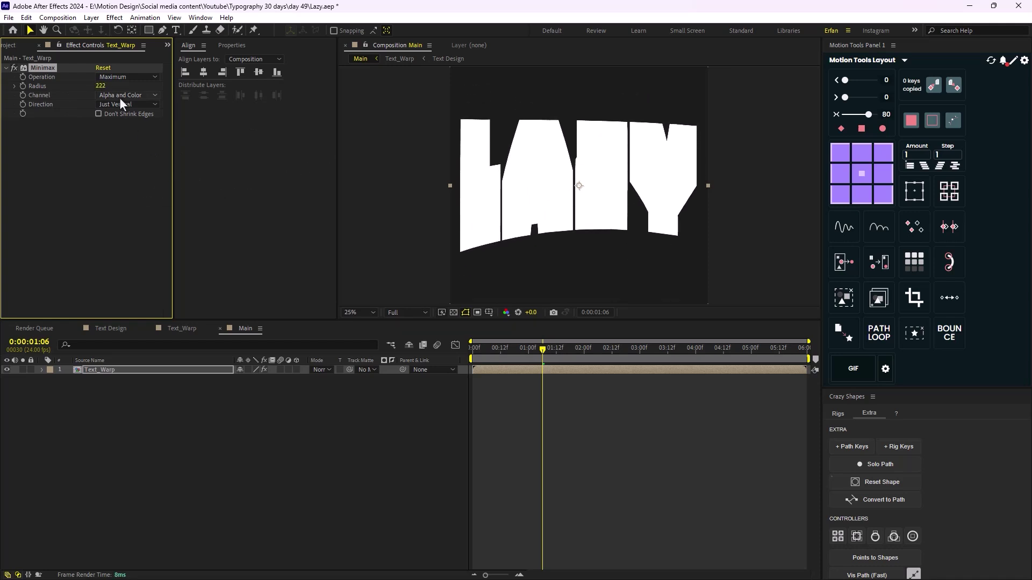
left_click(103, 86)
type("50")
key("Return")
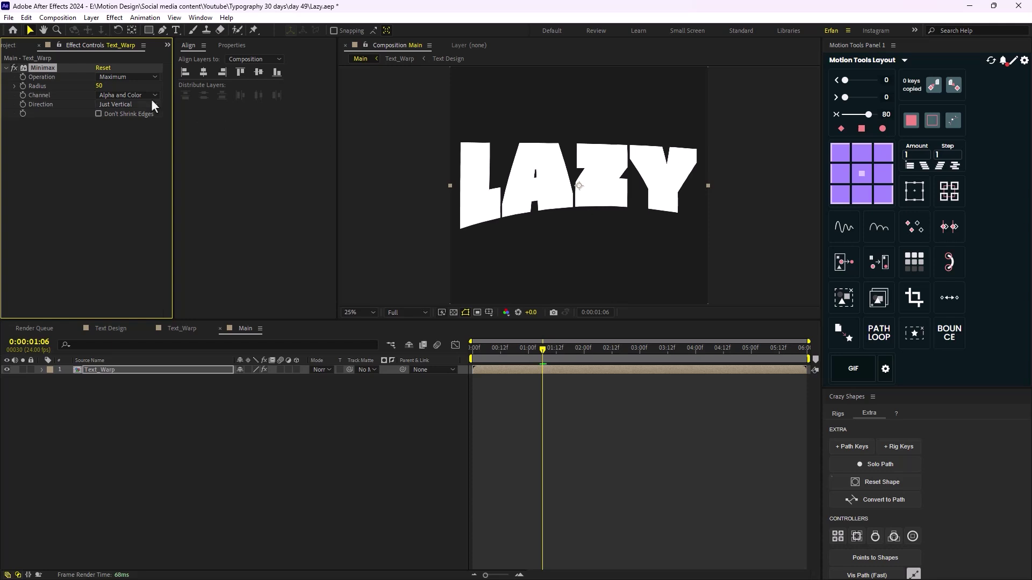
left_click_drag(100, 86, 262, 141)
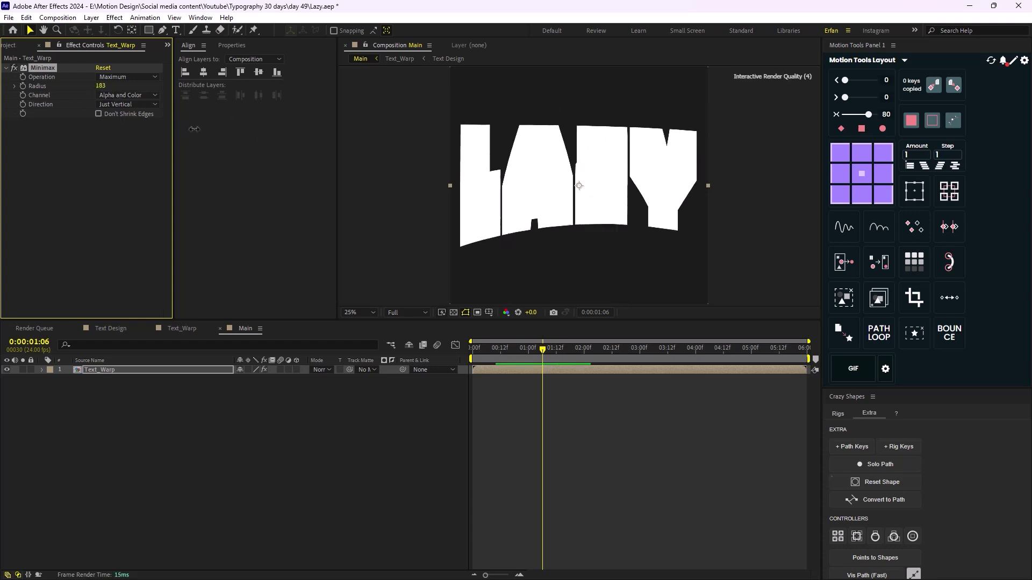
key("ctrl+z")
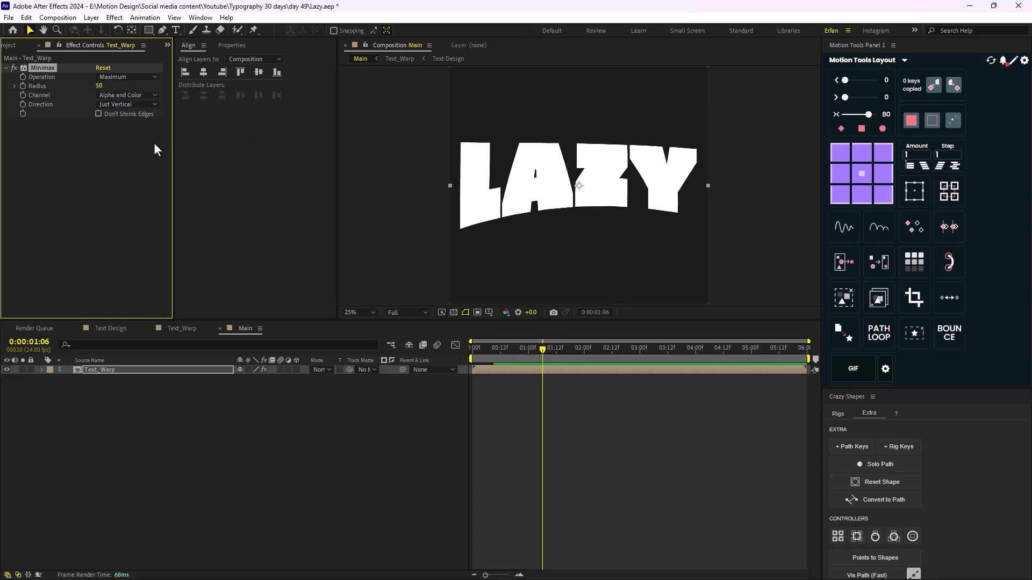
left_click(6, 68)
Step: Apply a Transform effect to Text_Warp and move it above Minimax
left_click(138, 369)
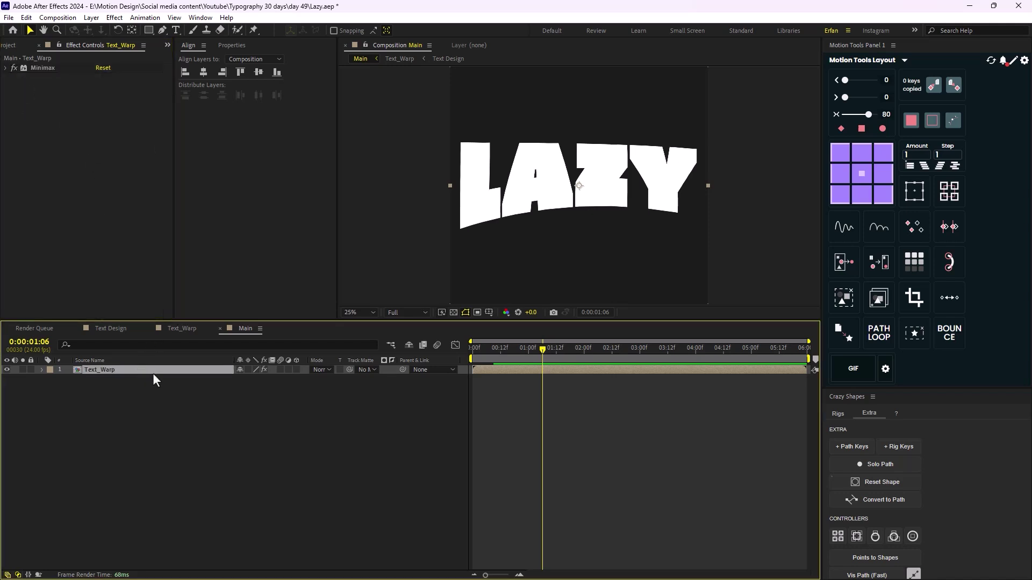
key("ctrl+space")
type("tra")
left_click(126, 390)
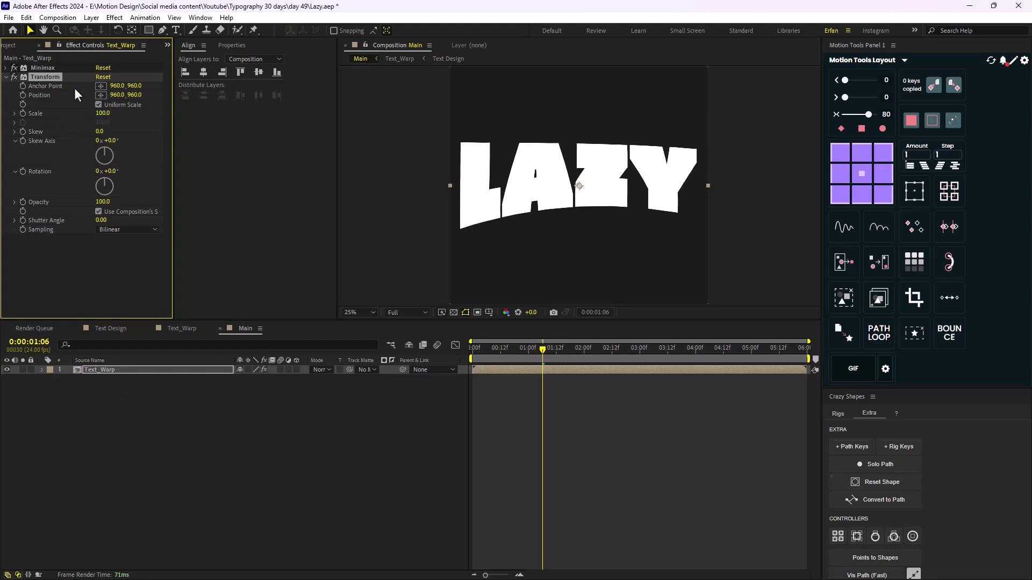
left_click_drag(38, 77, 43, 65)
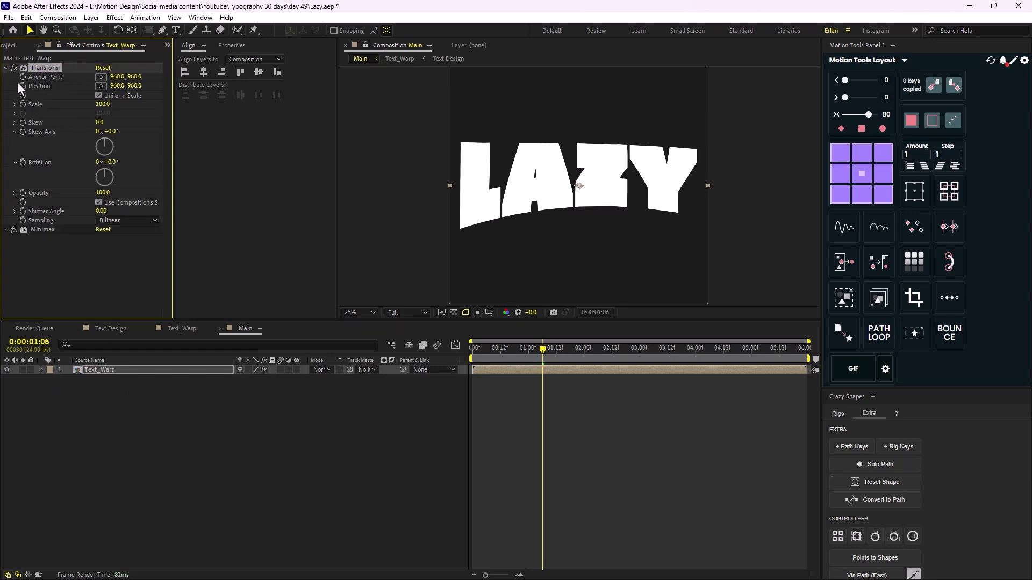
left_click(7, 69)
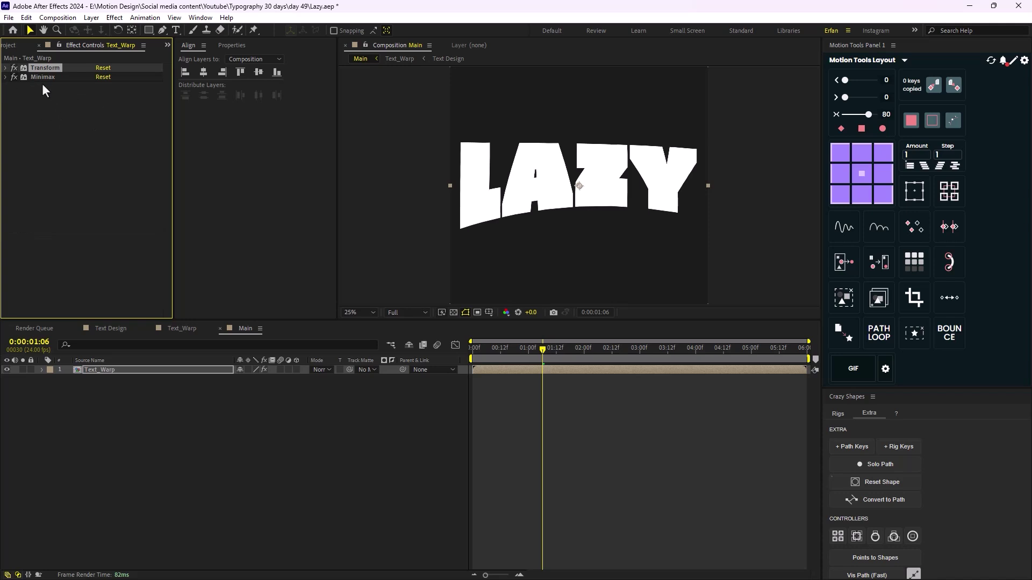
Step: Set the Transform rotation to 75° and zoom the viewer out
left_click(5, 69)
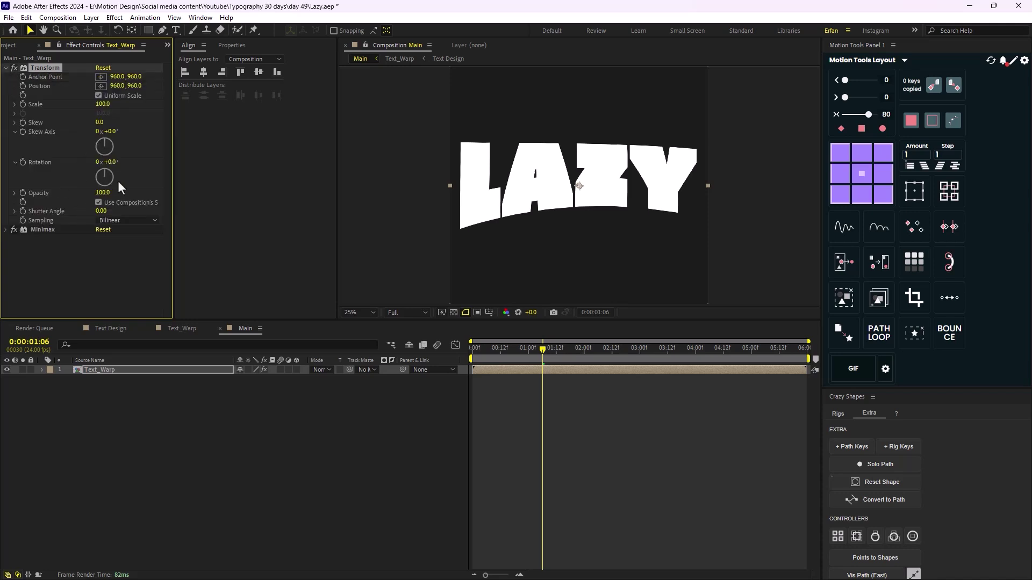
left_click(109, 163)
type("70")
key("BackSpace")
type("5")
key("Return")
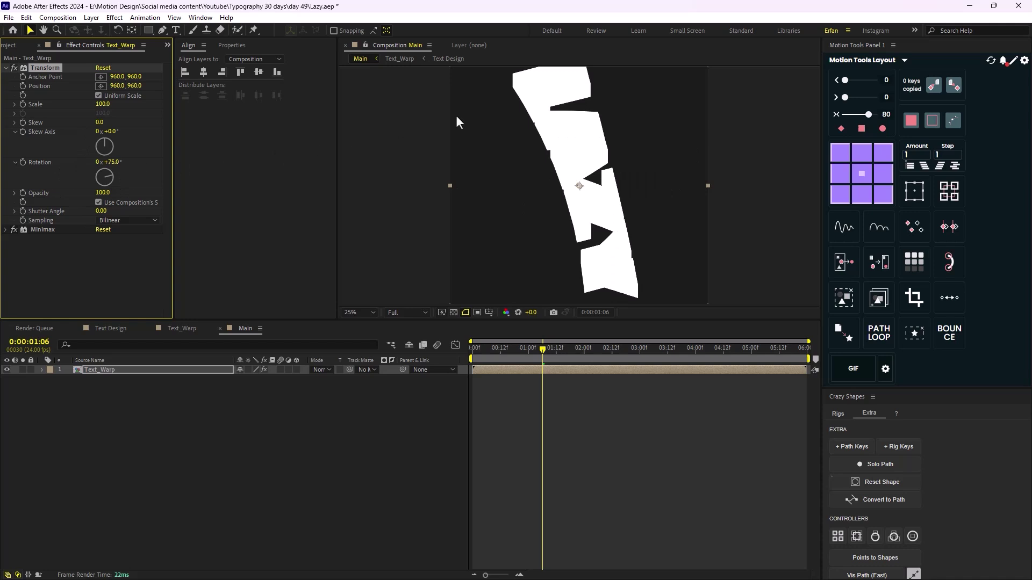
key("comma")
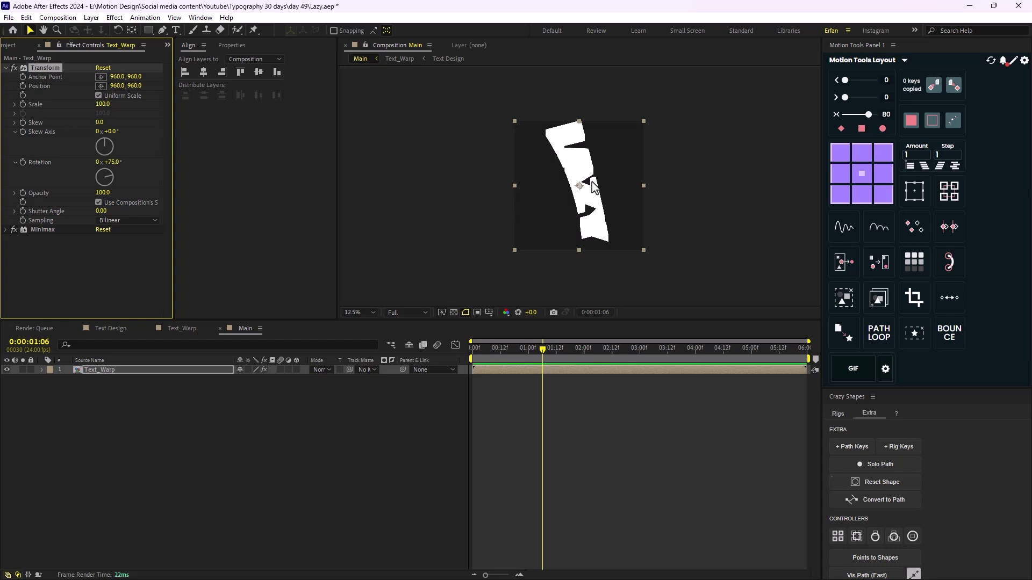
Step: Add a second Transform effect and rename the first Transform to Rotation
key("ctrl+space")
type("tra")
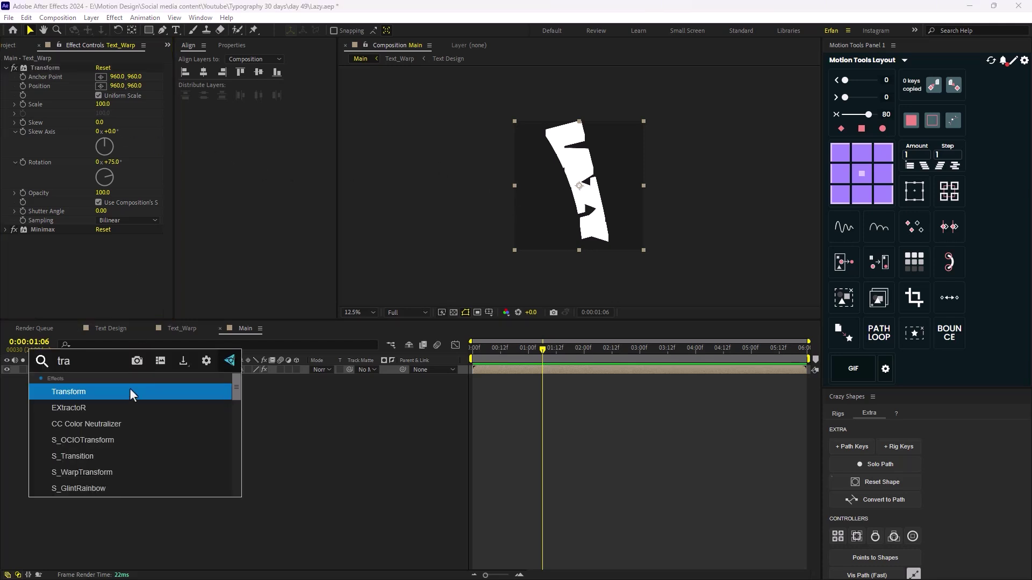
key("Return")
scroll(46, 134, "up", 3)
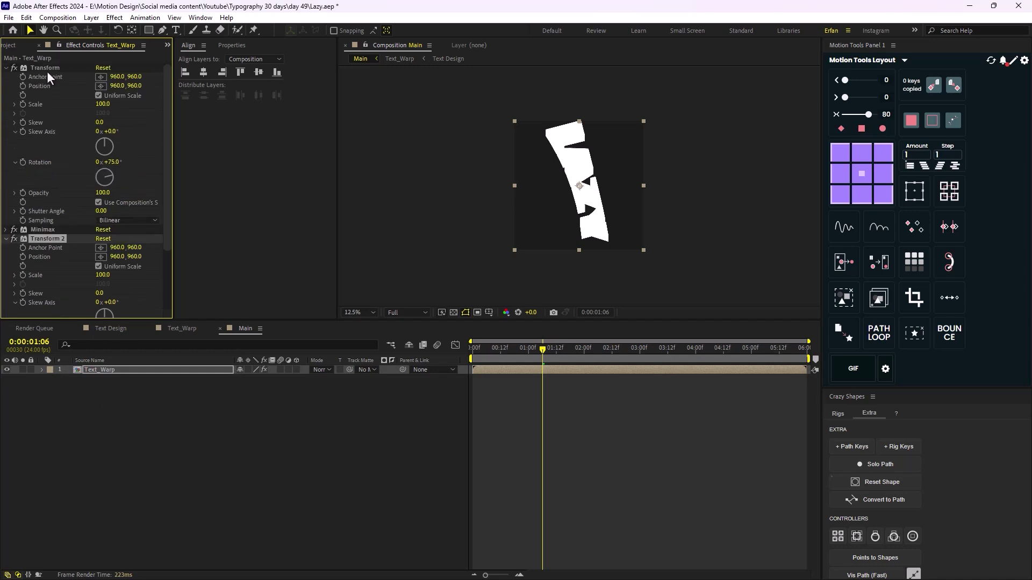
left_click(48, 68)
type("Rotation")
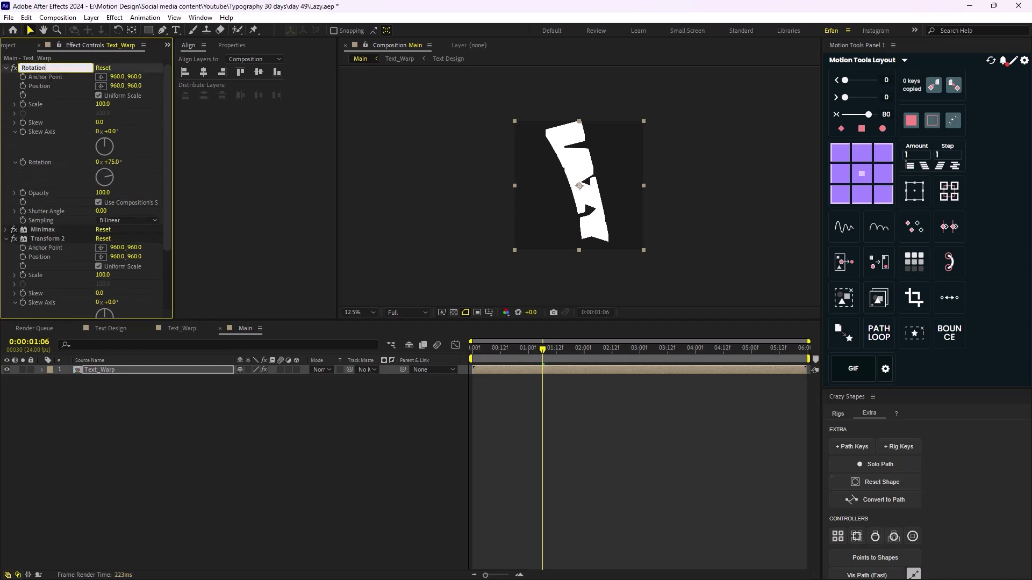
key("Return")
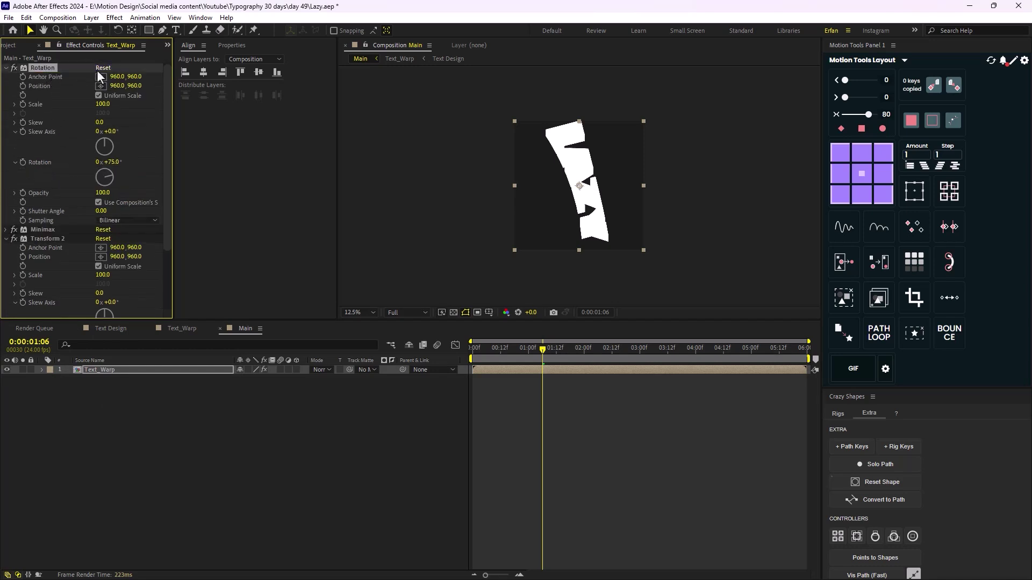
Step: Rename Transform 2 to Fix_Rotation
left_click(7, 69)
left_click(50, 87)
key("Return")
type("F")
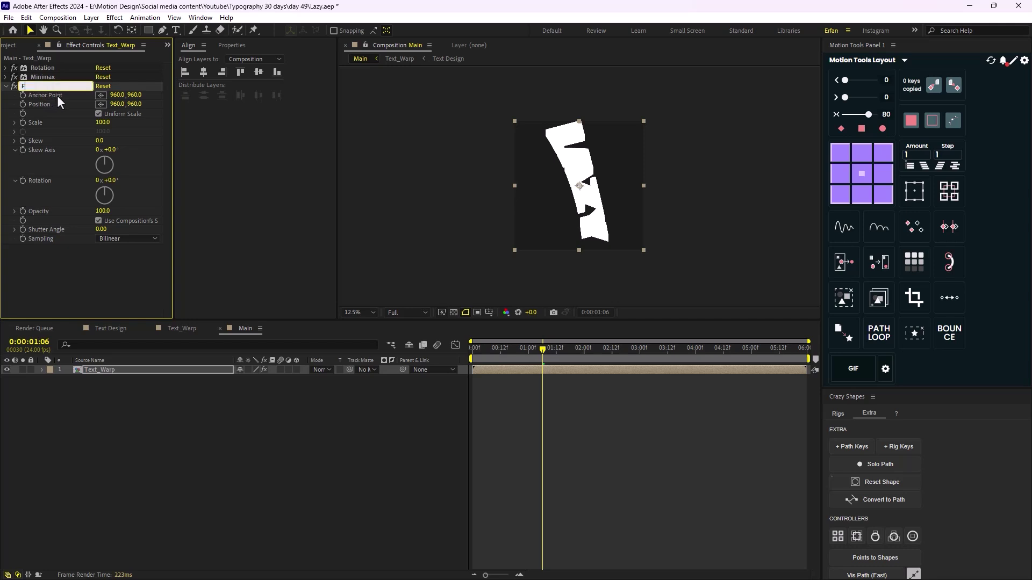
type("ix_Rotation")
key("Return")
Step: Set Fix_Rotation's rotation to -75° and raise the Minimax radius to 173
left_click(110, 180)
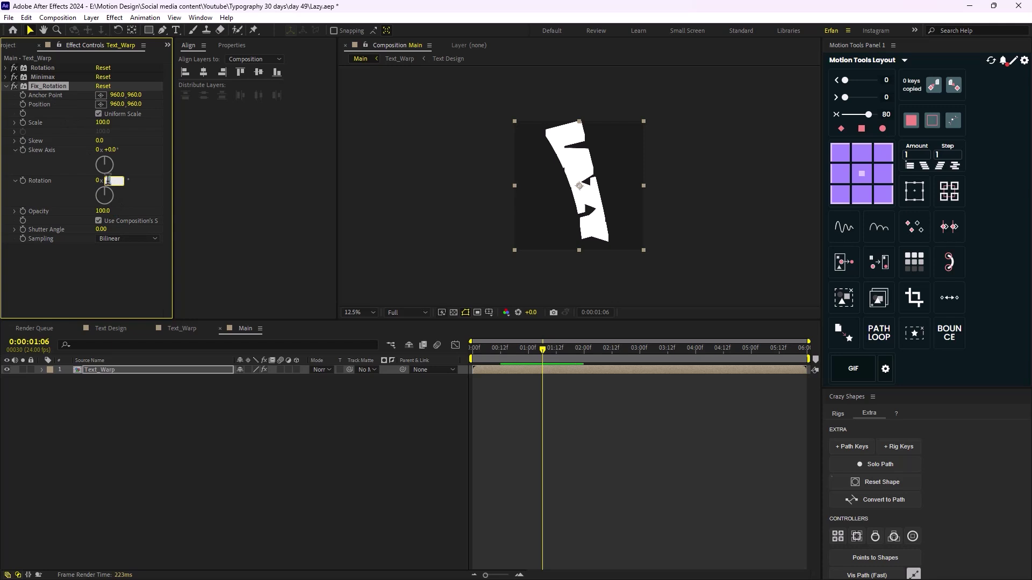
type("-75")
key("Return")
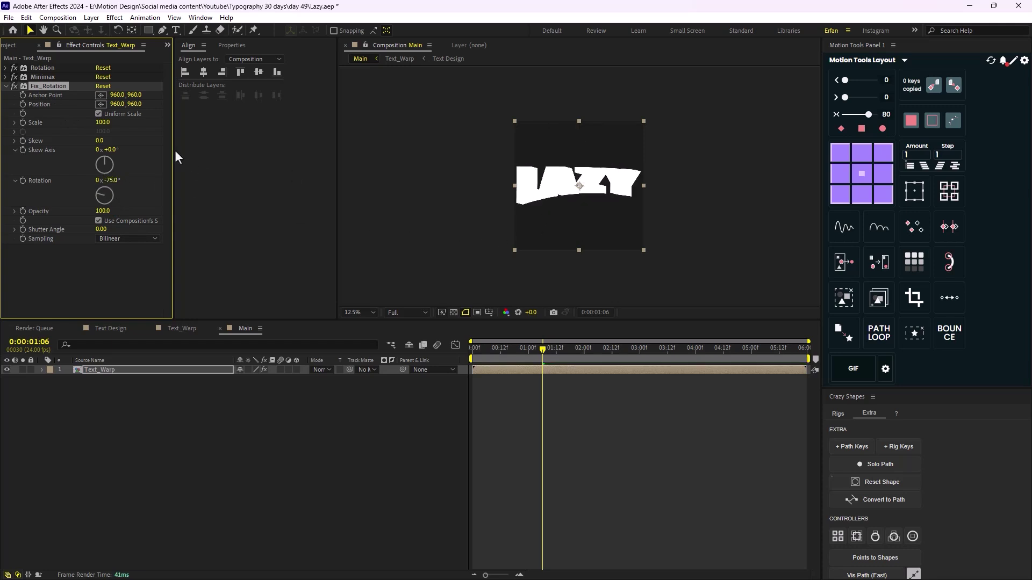
left_click(6, 77)
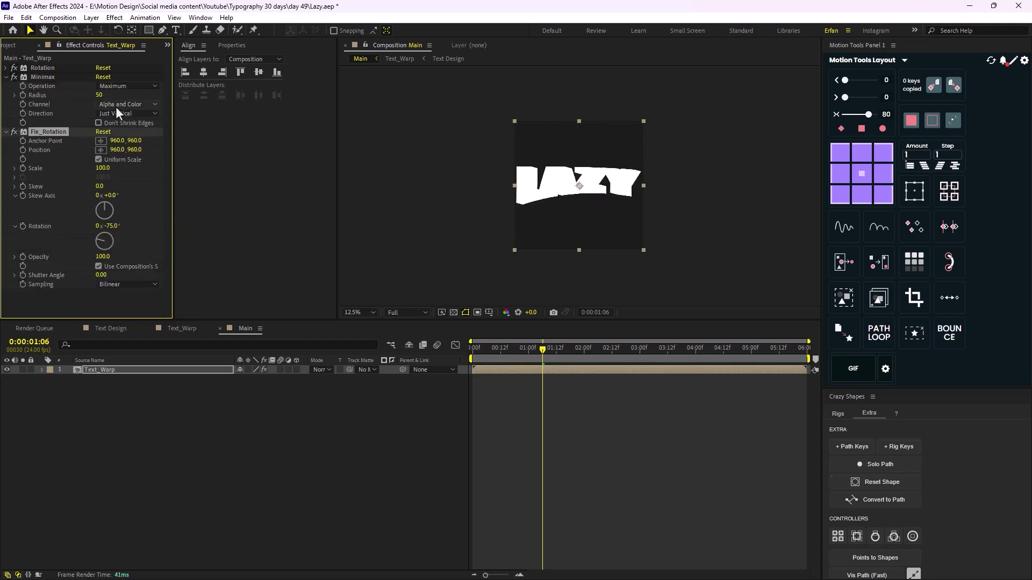
left_click_drag(142, 99, 47, 137)
Step: Undo the Minimax radius back to 50 and return the playhead to 0:00:00:00
key("ctrl+z")
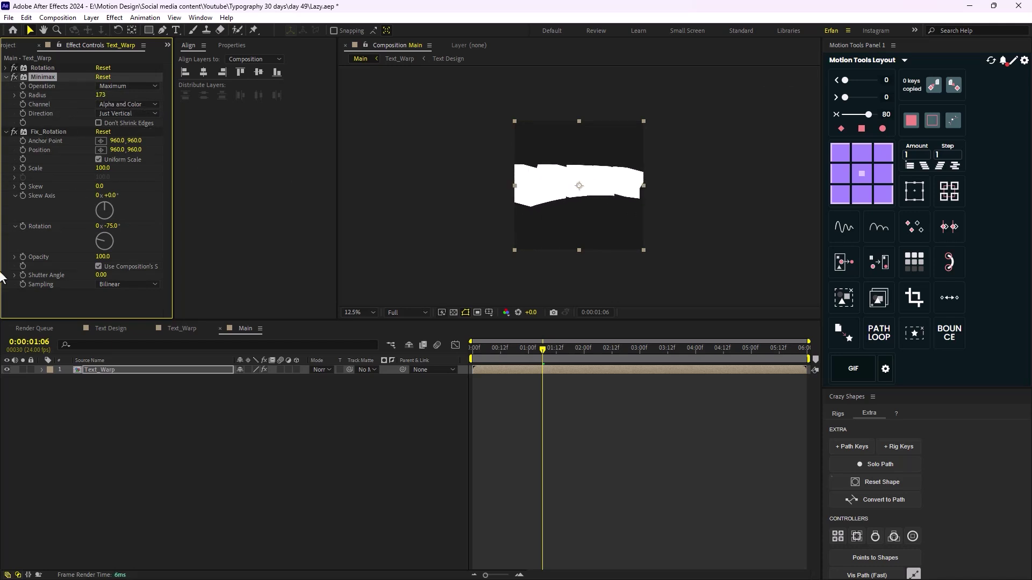
key("ctrl+z")
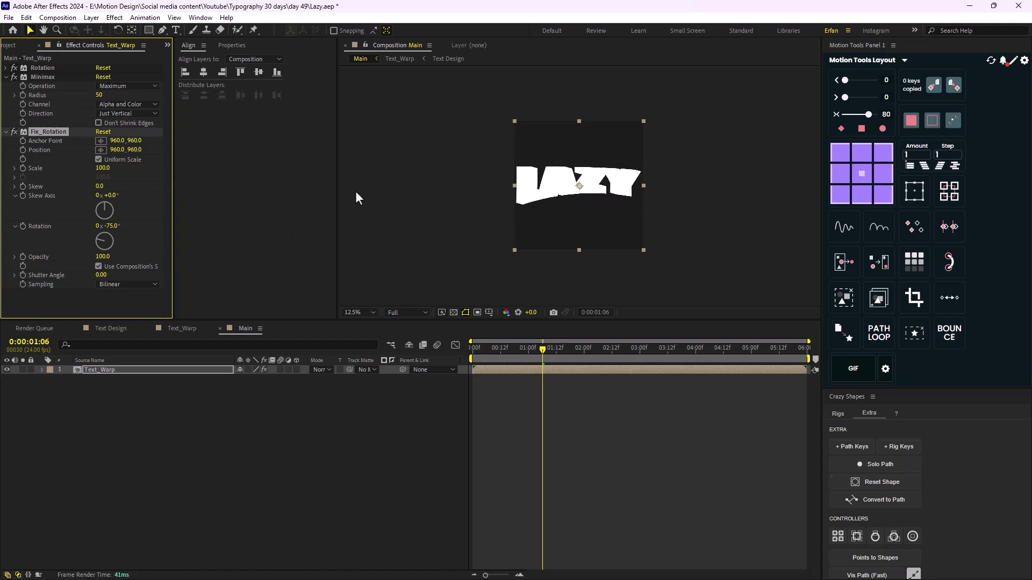
left_click_drag(545, 350, 463, 359)
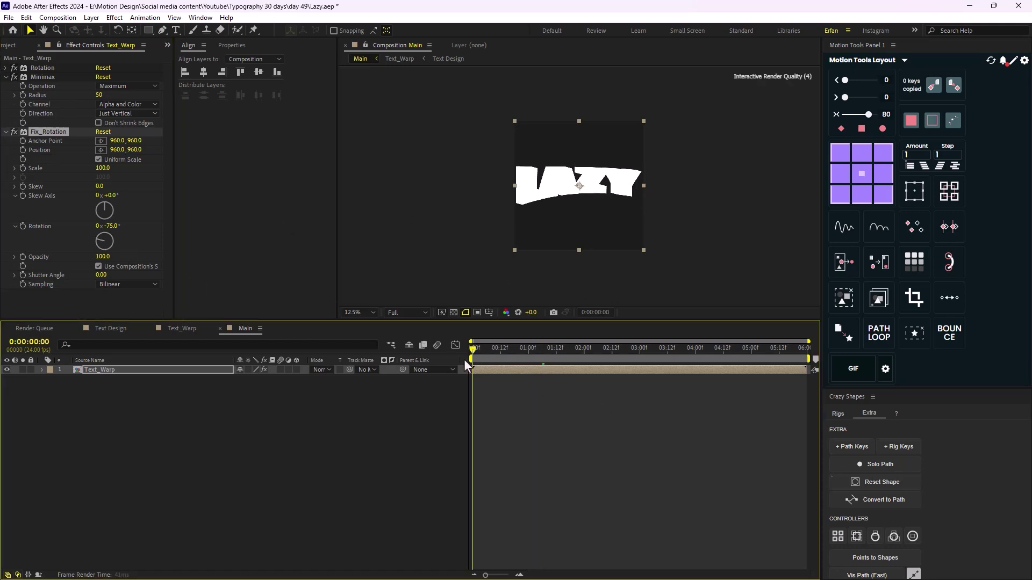
Step: Link Fix_Rotation's rotation by expression to the negative of the Rotation effect's angle
left_click(22, 226, "alt")
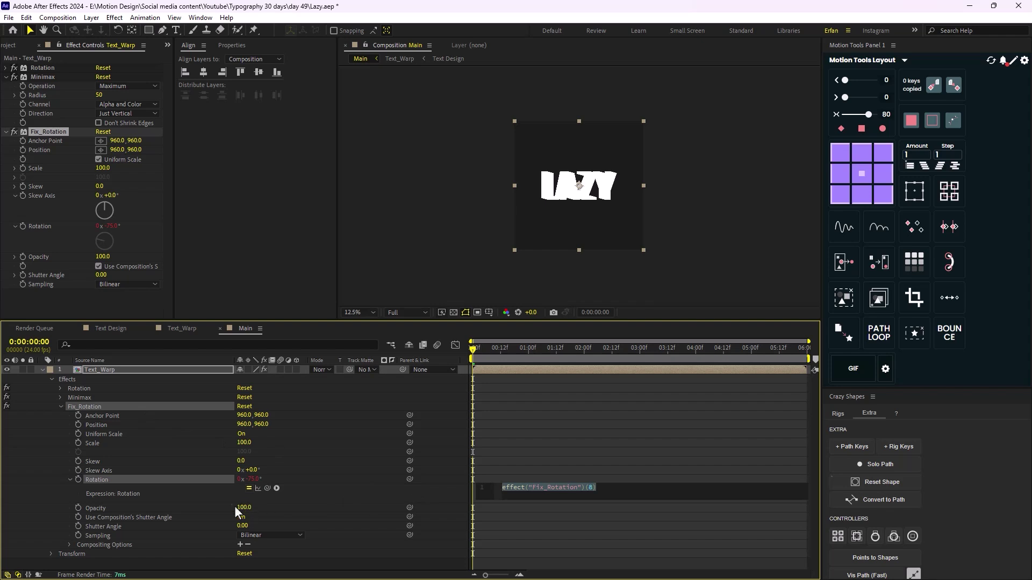
left_click(5, 69)
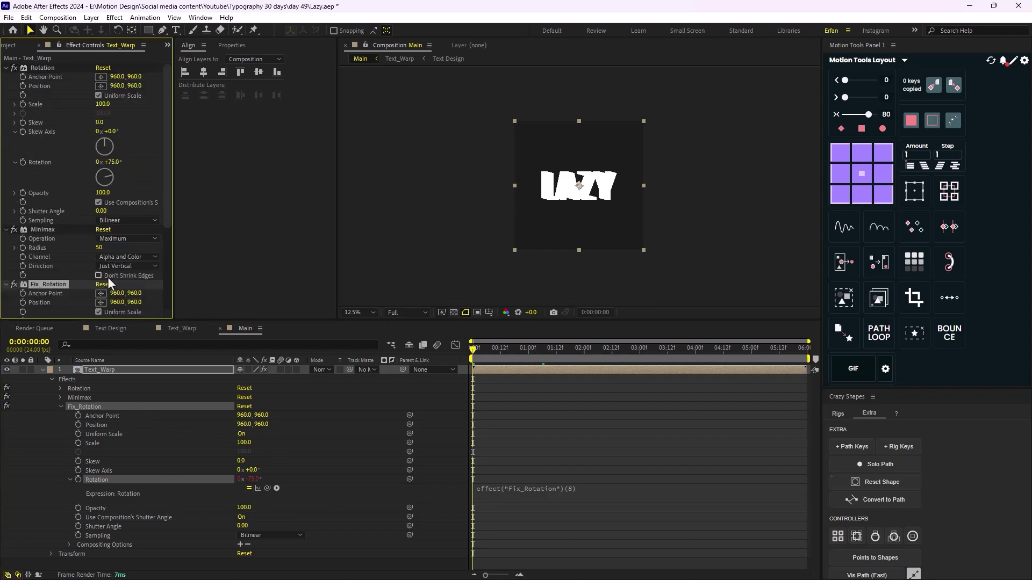
scroll(79, 275, "down", 5)
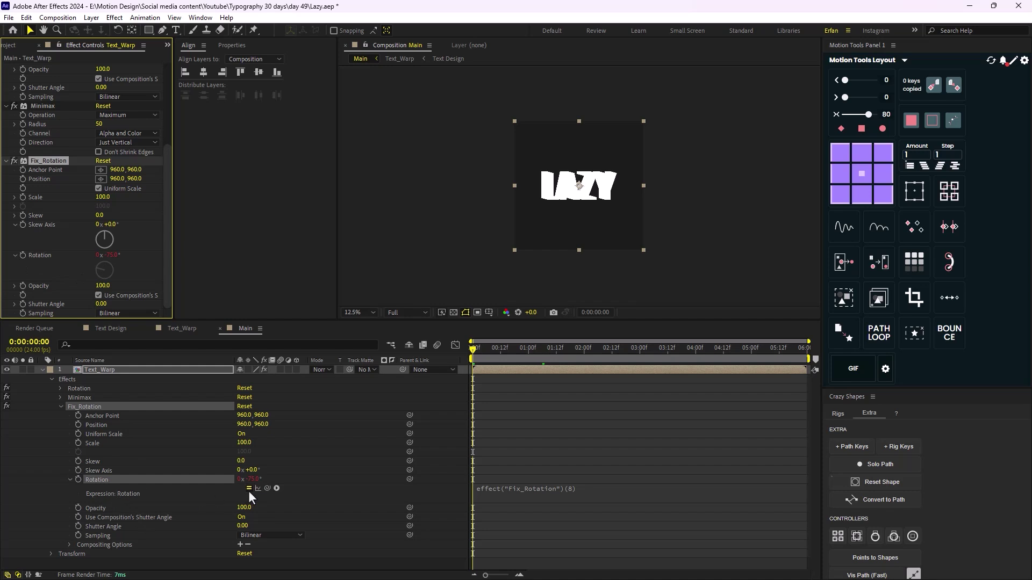
left_click_drag(267, 487, 50, 162)
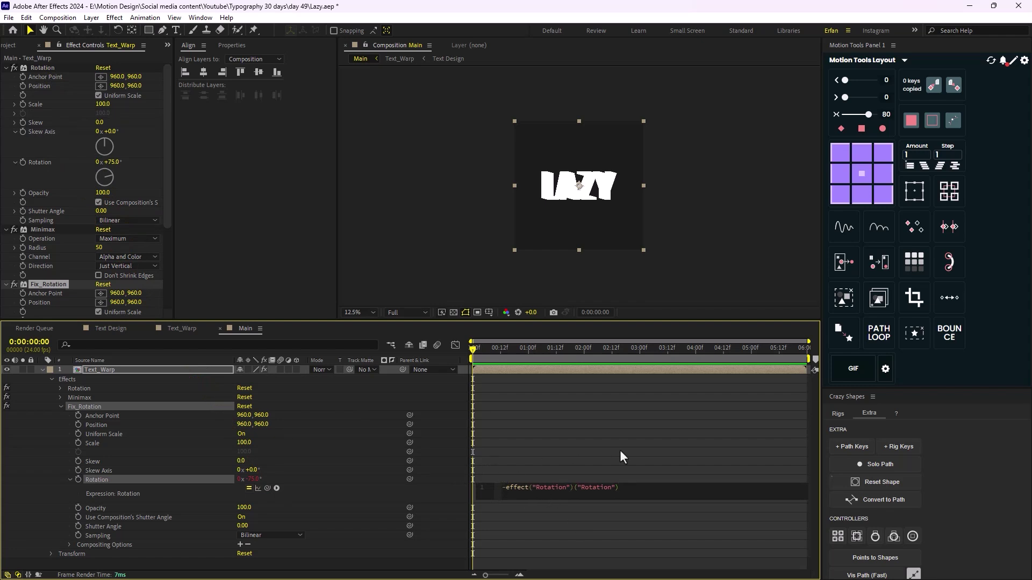
left_click(473, 417)
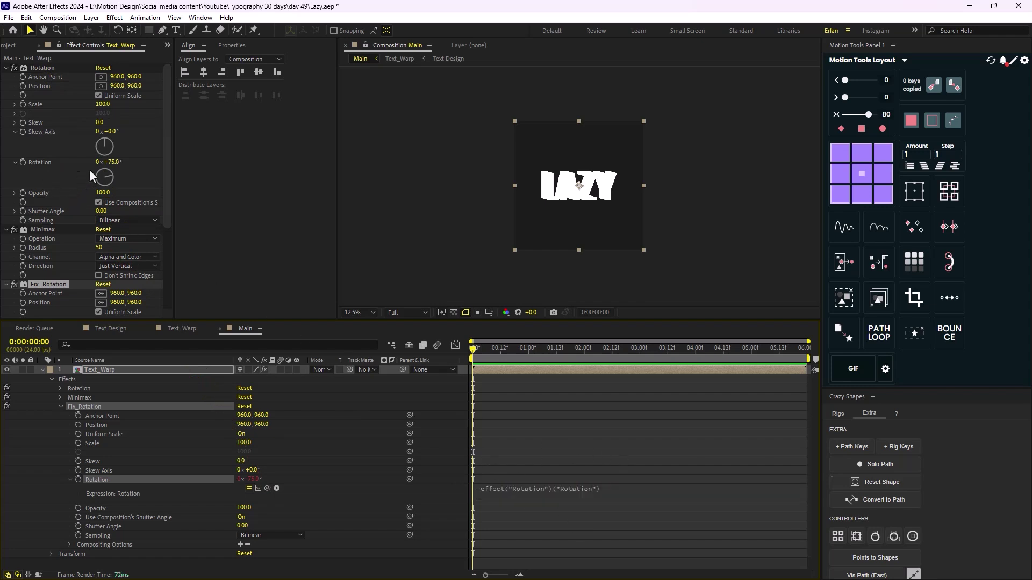
Step: Collapse the Rotation, Minimax and Fix_Rotation effects and zoom in on LAZY
scroll(112, 173, "down", 5)
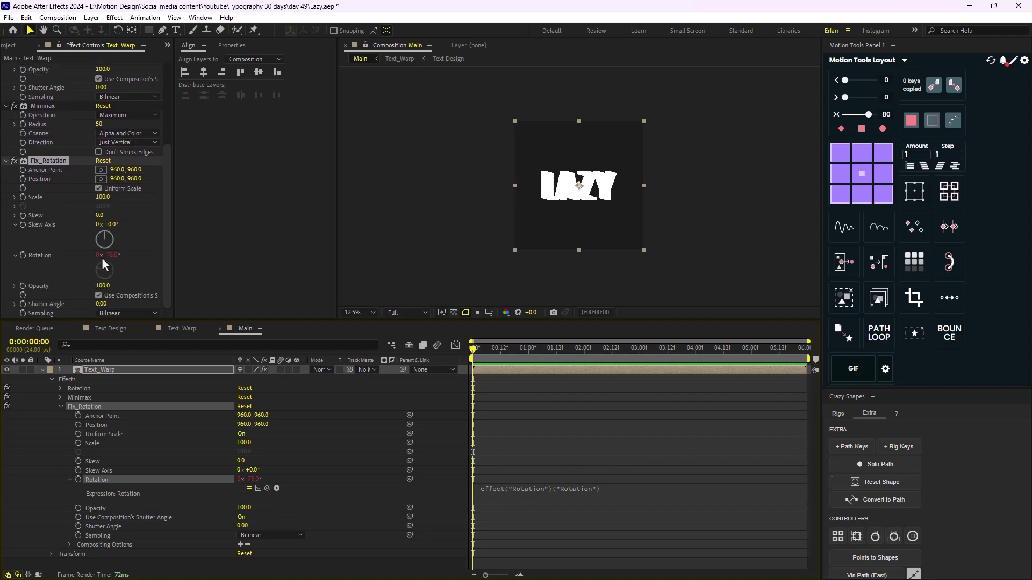
scroll(103, 259, "up", 5)
scroll(131, 290, "down", 3)
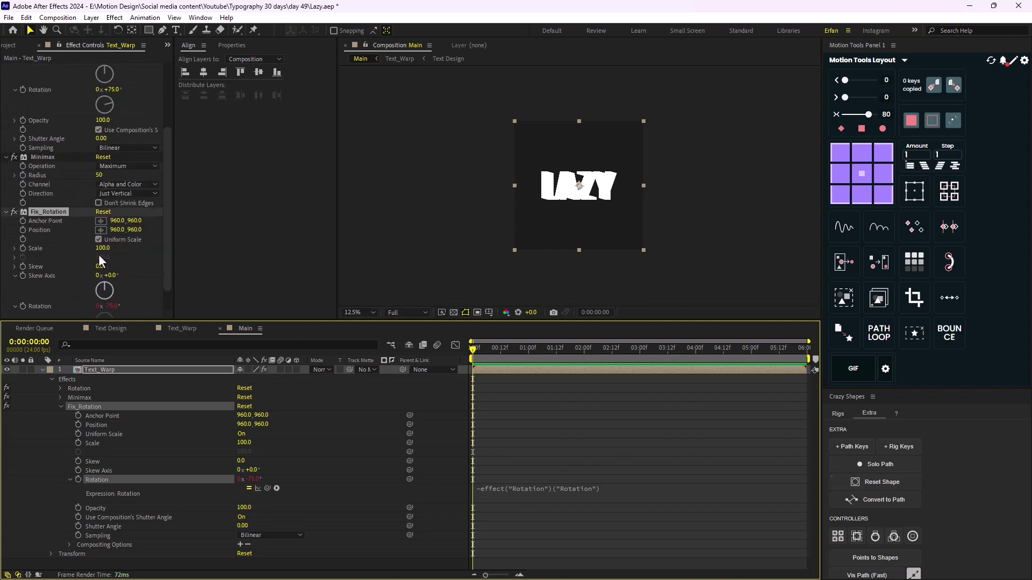
scroll(99, 254, "up", 3)
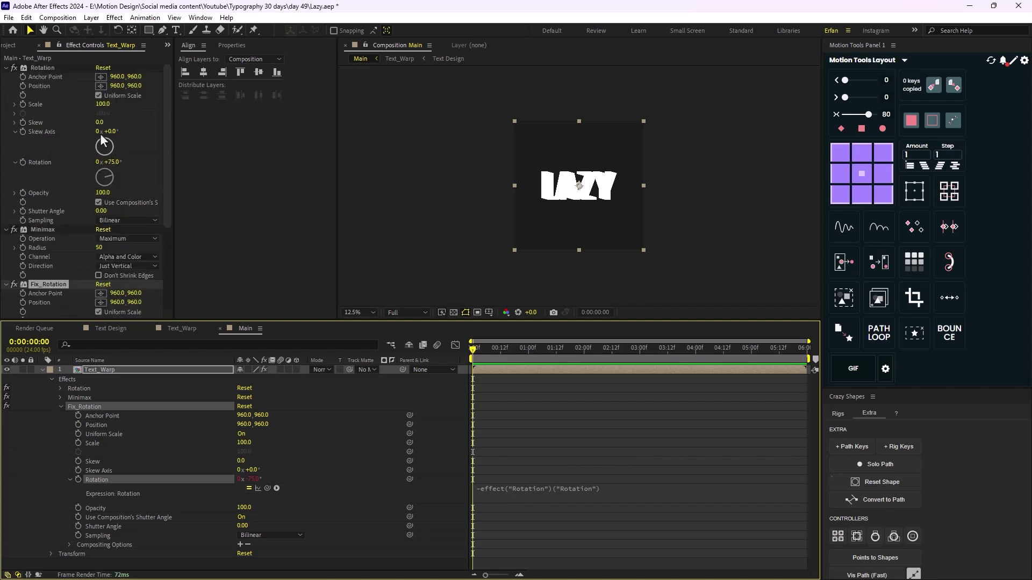
left_click(6, 68)
left_click(6, 77)
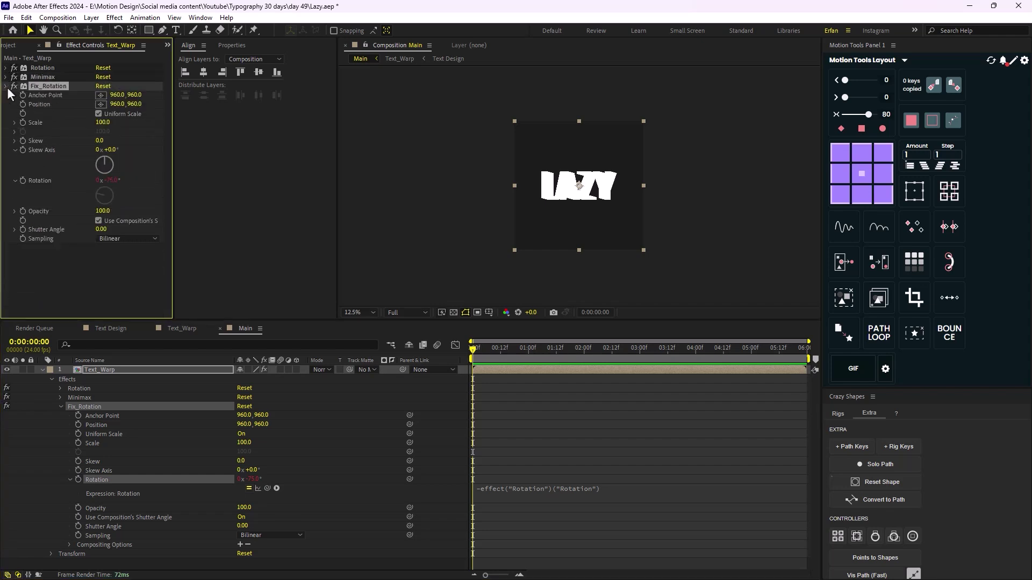
left_click(6, 86)
key("period")
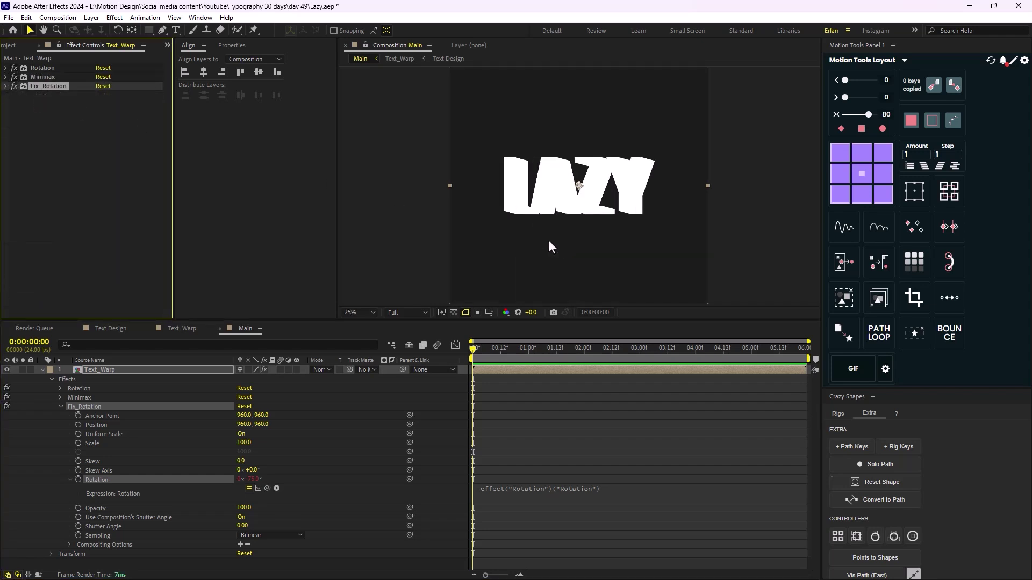
Step: Apply CC Composite to Text_Warp by searching 'cc co' in the effect search
left_click(40, 117)
left_click(5, 78)
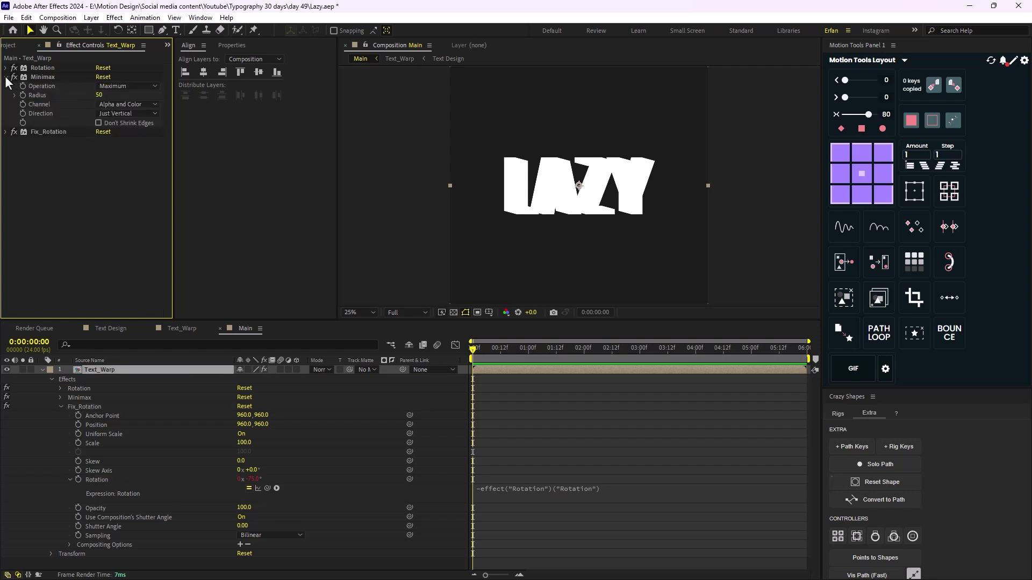
left_click(6, 77)
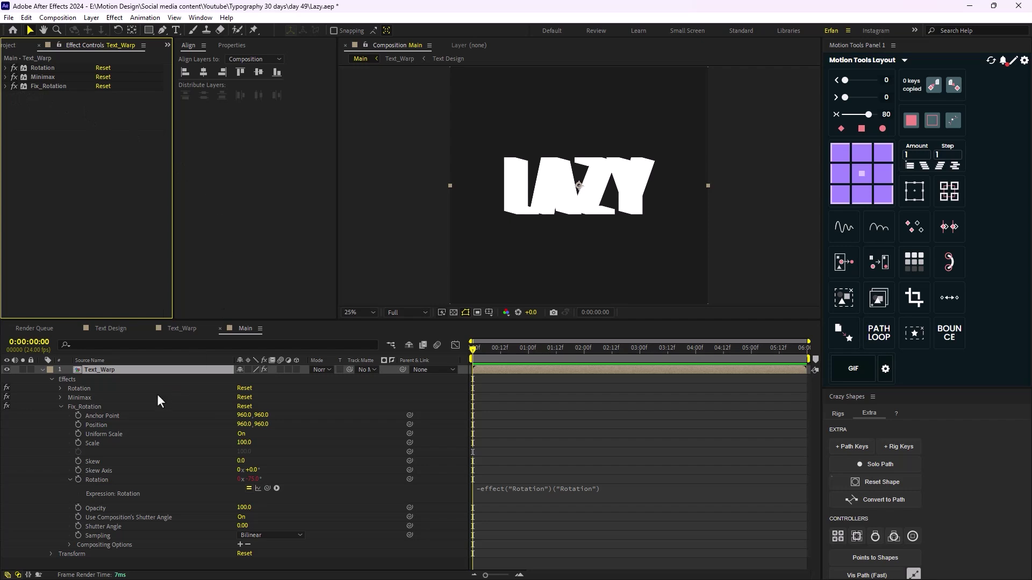
left_click(130, 372)
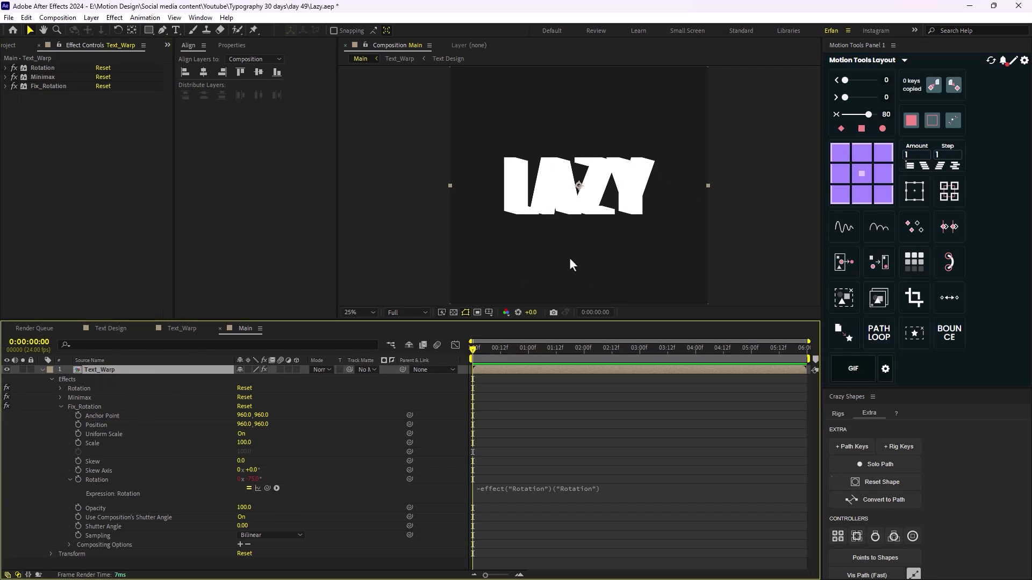
key("ctrl+space")
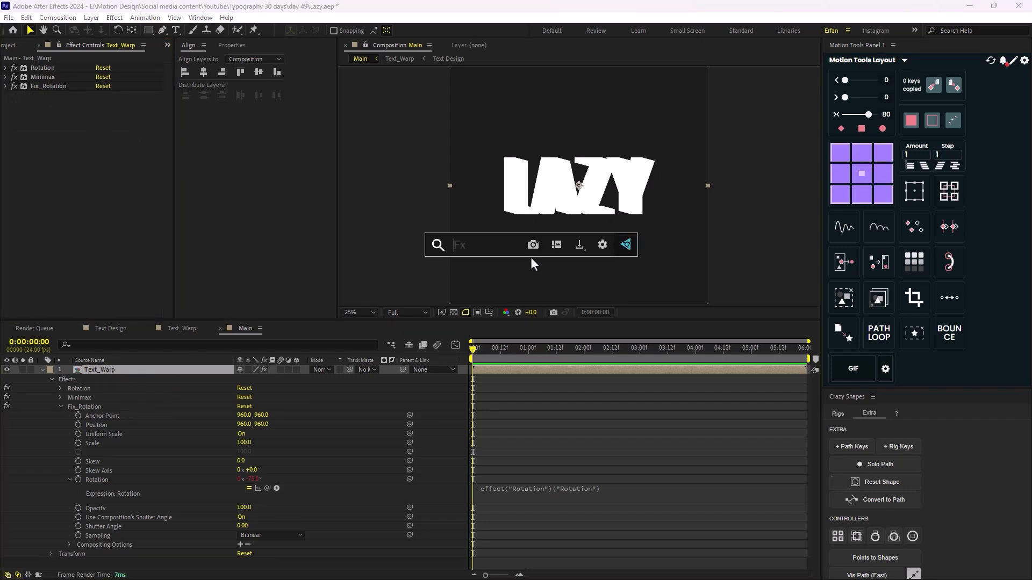
type("cc co")
key("Return")
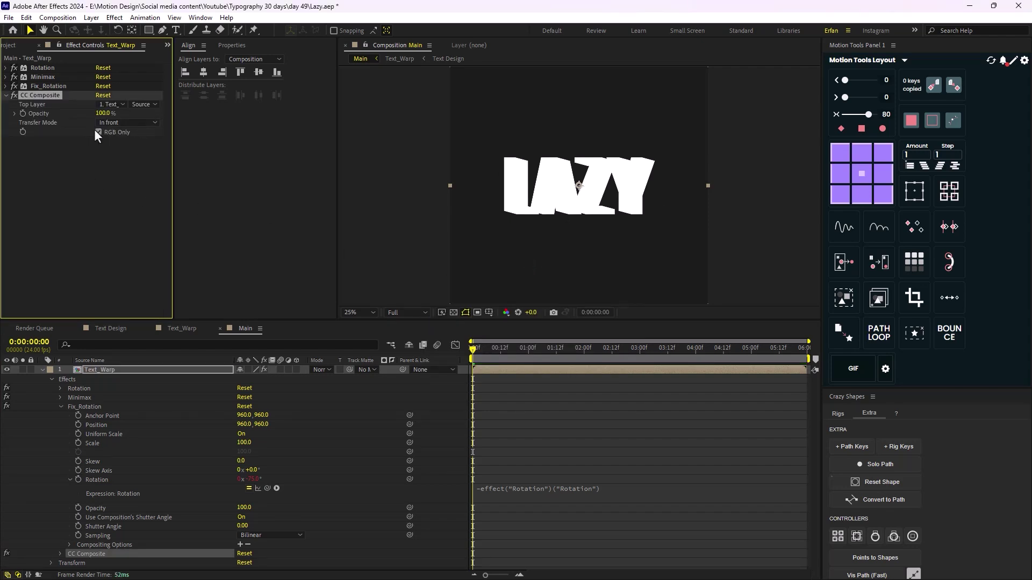
key("ctrl+space")
Step: Apply a Fill effect and move it to the top of the effect stack
type("fill")
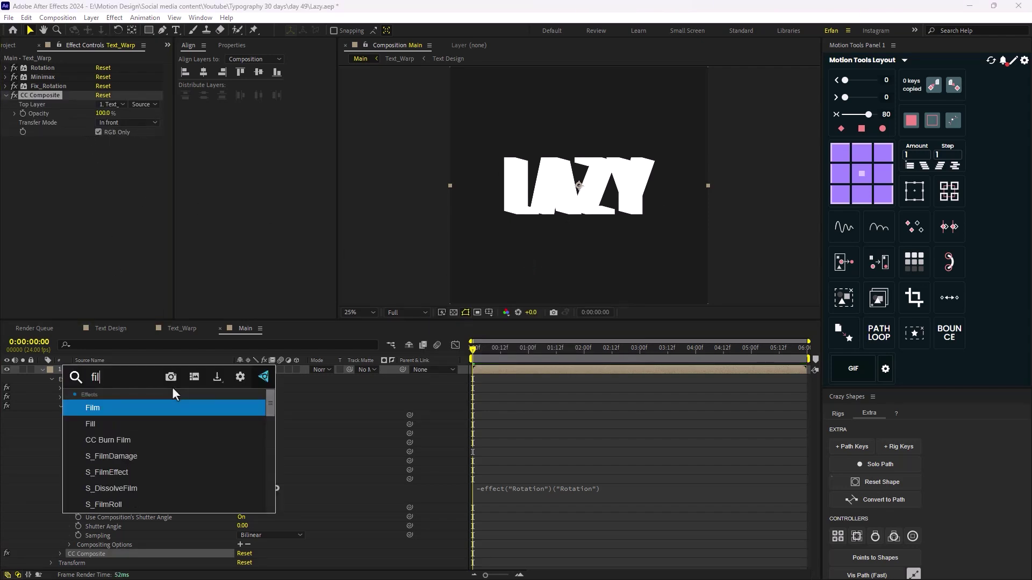
key("Return")
left_click_drag(33, 141, 37, 66)
key("period")
key("period")
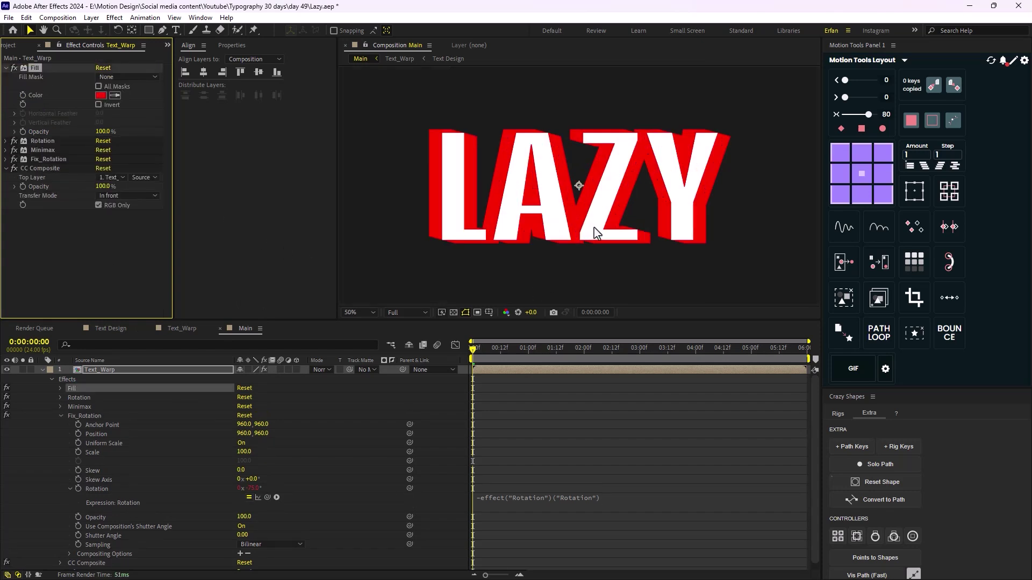
key("comma")
key("comma")
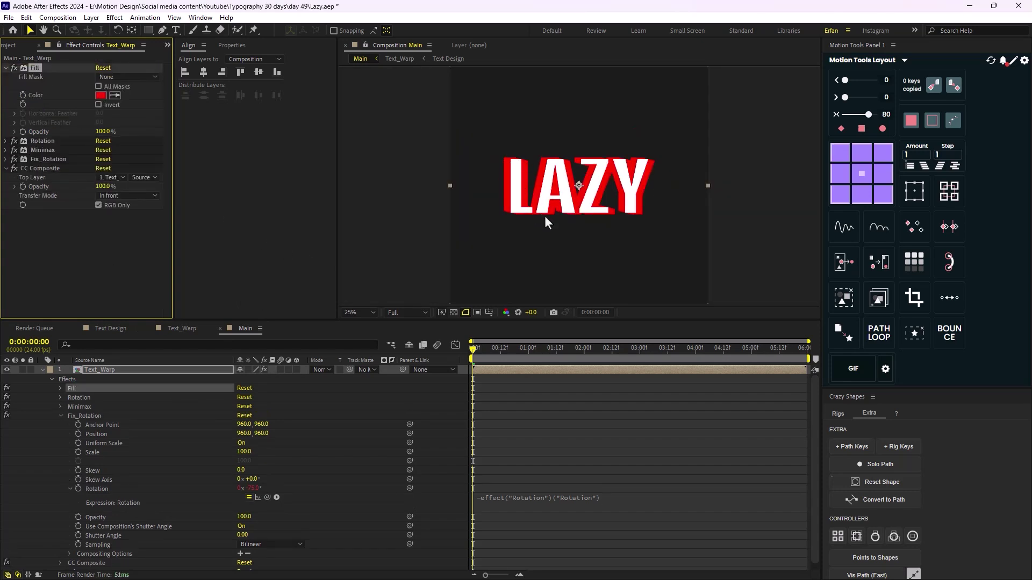
key("period")
key("period")
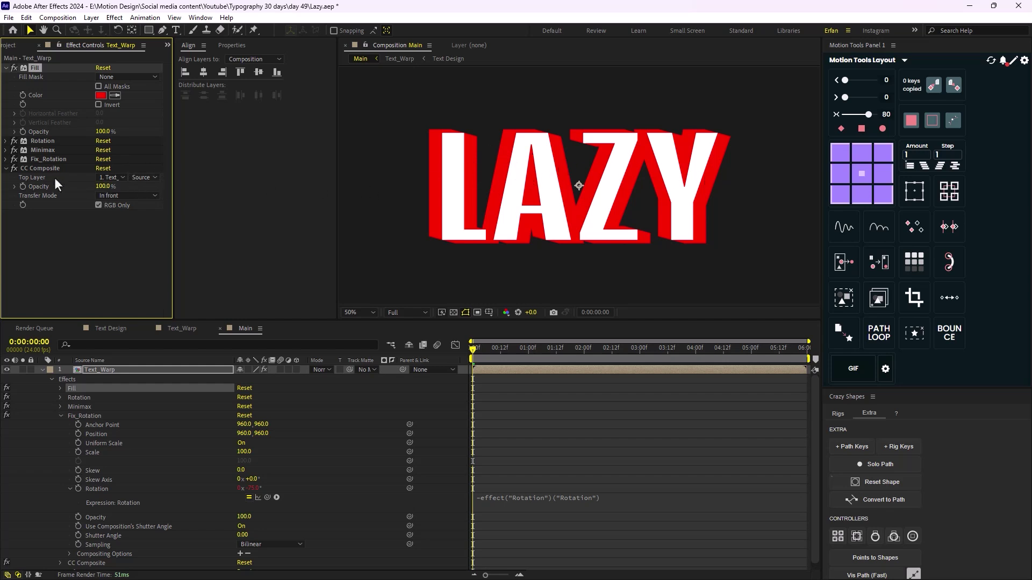
Step: Lower the Minimax radius to 20
left_click(5, 150)
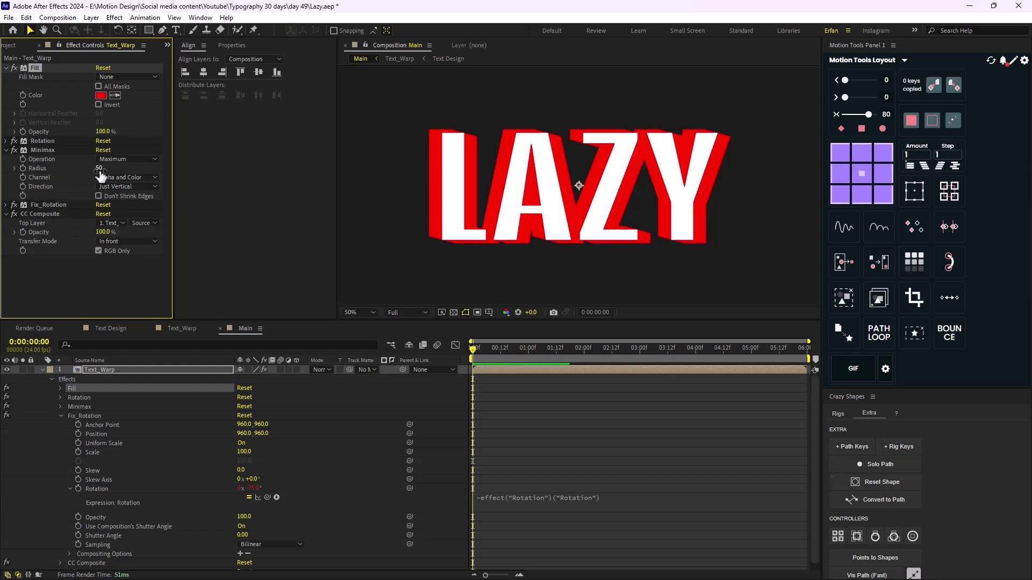
left_click_drag(101, 171, 78, 186)
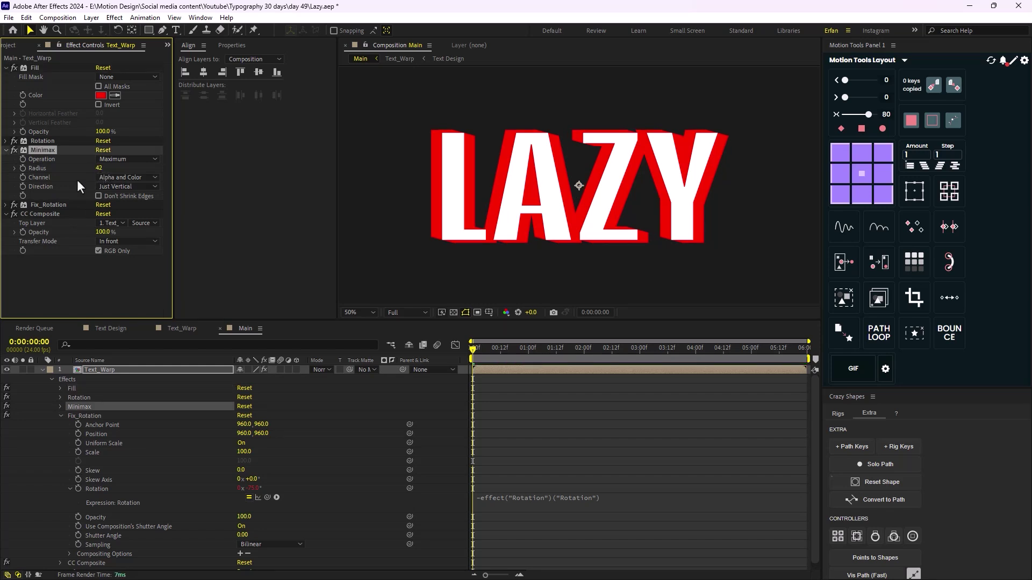
left_click(99, 168)
type("20")
key("Return")
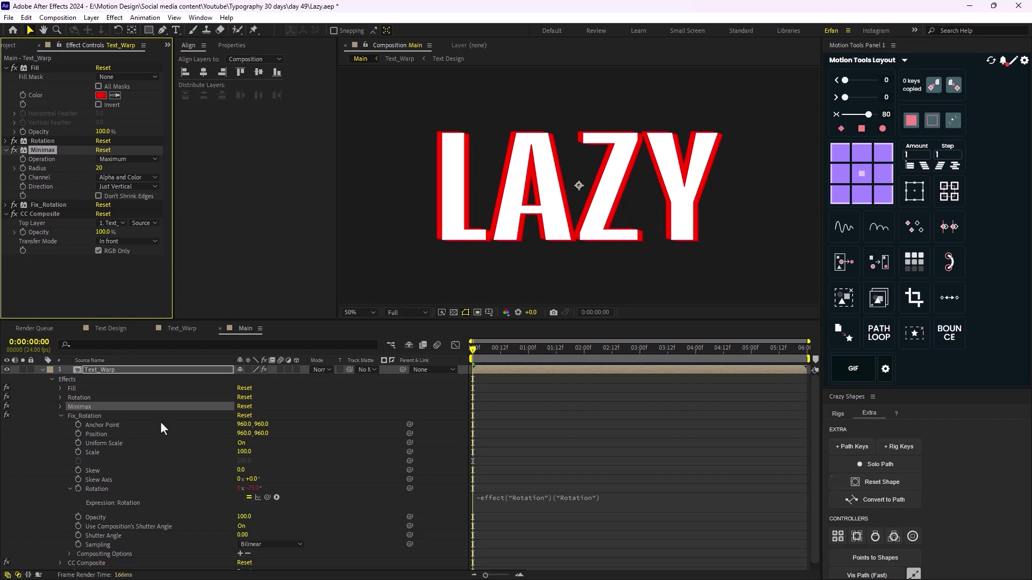
Step: Apply a Transform effect to Text_Warp and move it between Minimax and Fix_Rotation
left_click(121, 369)
key("ctrl+space")
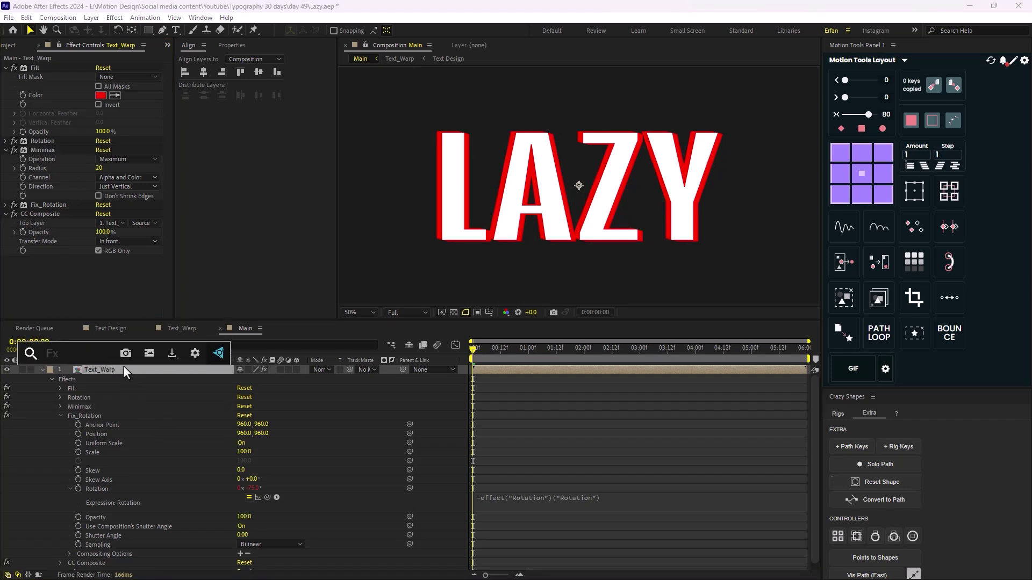
type("rta")
key("BackSpace")
key("BackSpace")
key("BackSpace")
type("tr")
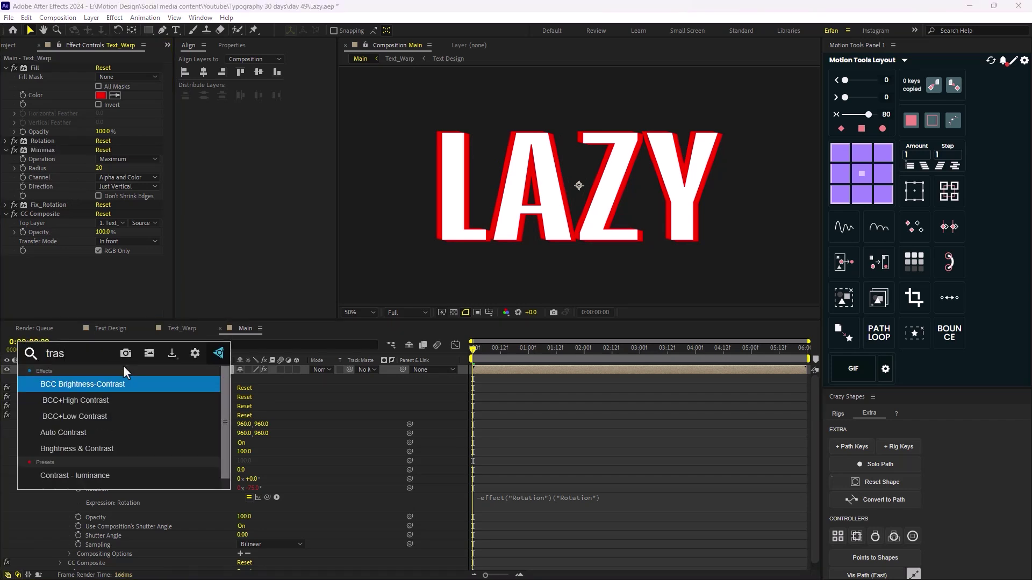
key("Return")
scroll(54, 221, "down", 3)
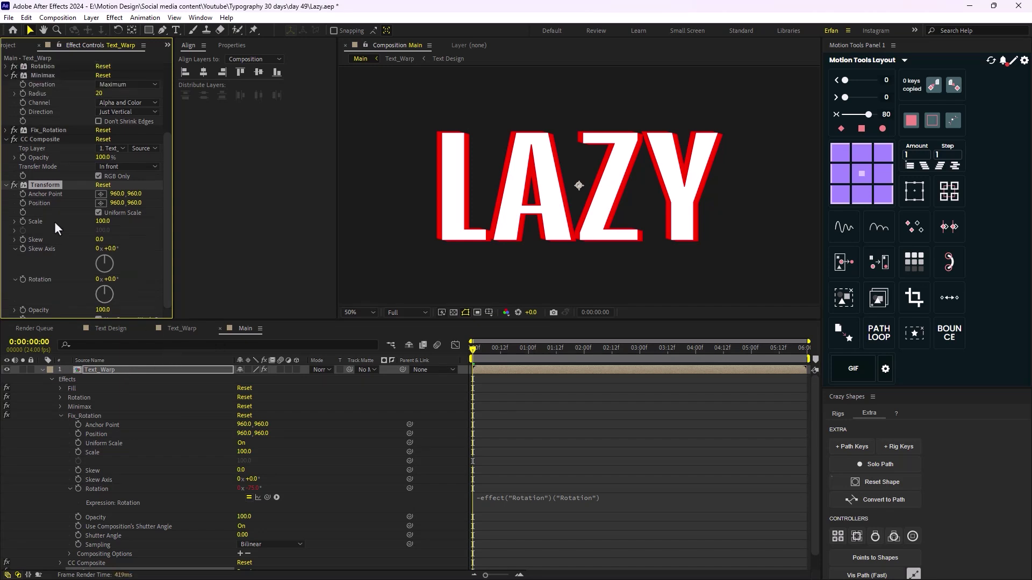
scroll(43, 244, "up", 1)
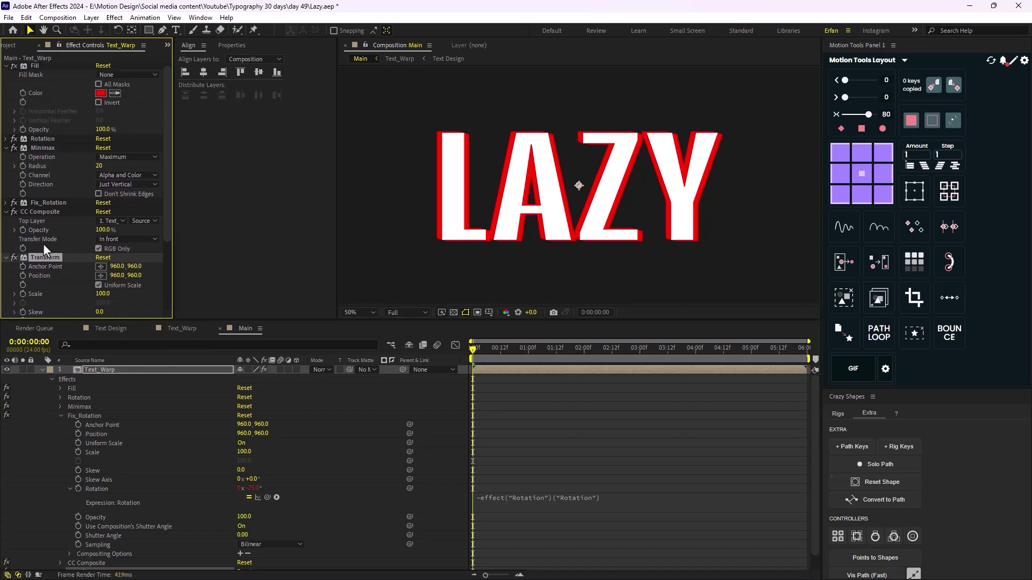
left_click_drag(43, 257, 50, 199)
Step: Rename the new Transform effect to T_Extrude
key("Return")
type("T")
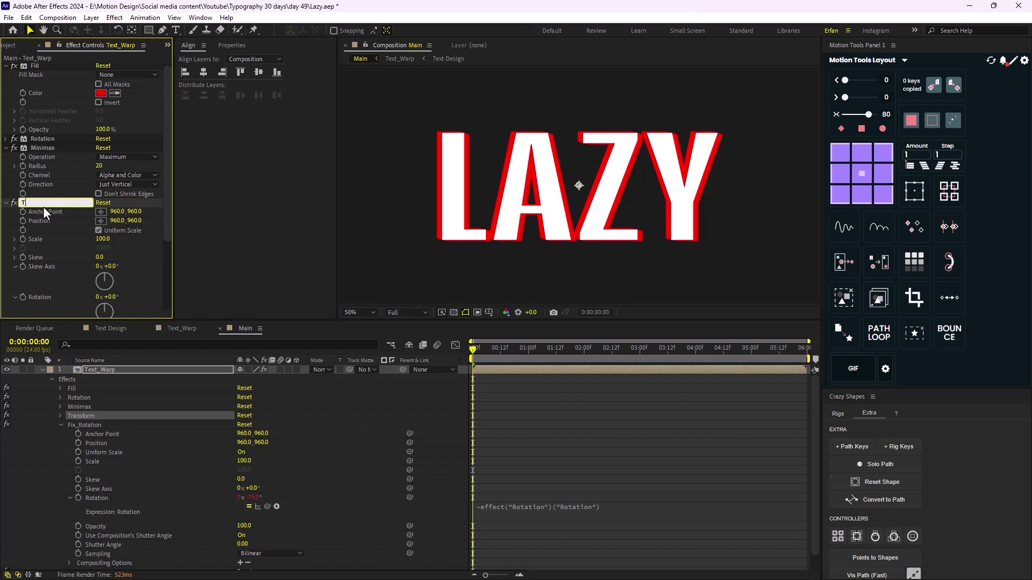
type("_Extrude")
key("Return")
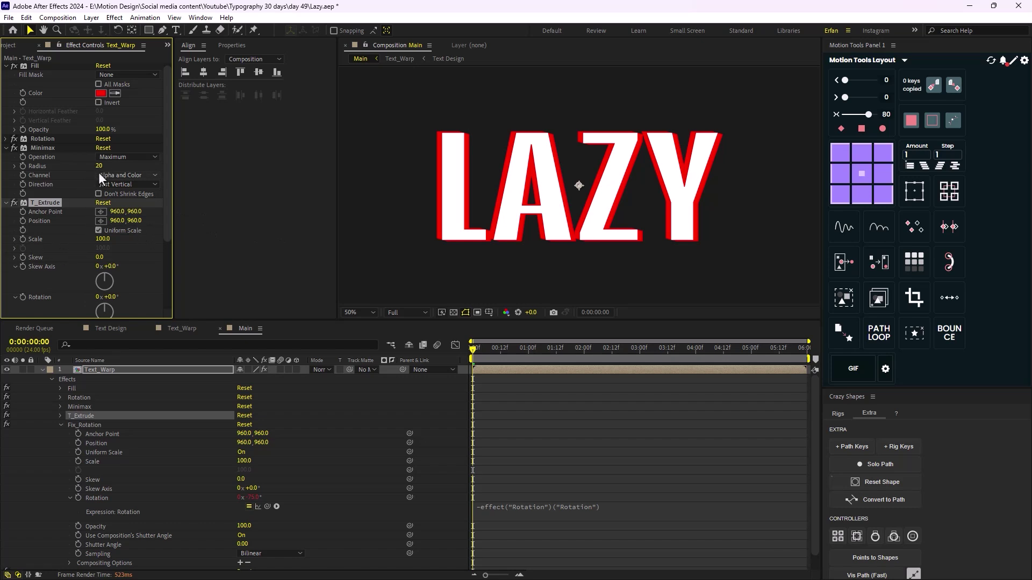
Step: Try a T_Extrude vertical position of 980, then revert it to 960
left_click(136, 221)
type("980")
key("Return")
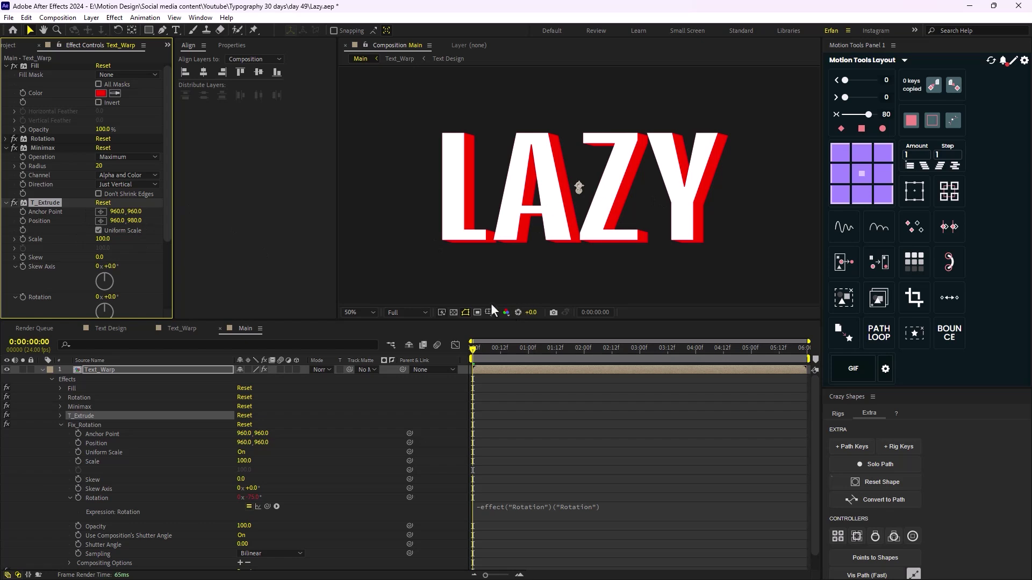
key("ctrl+z")
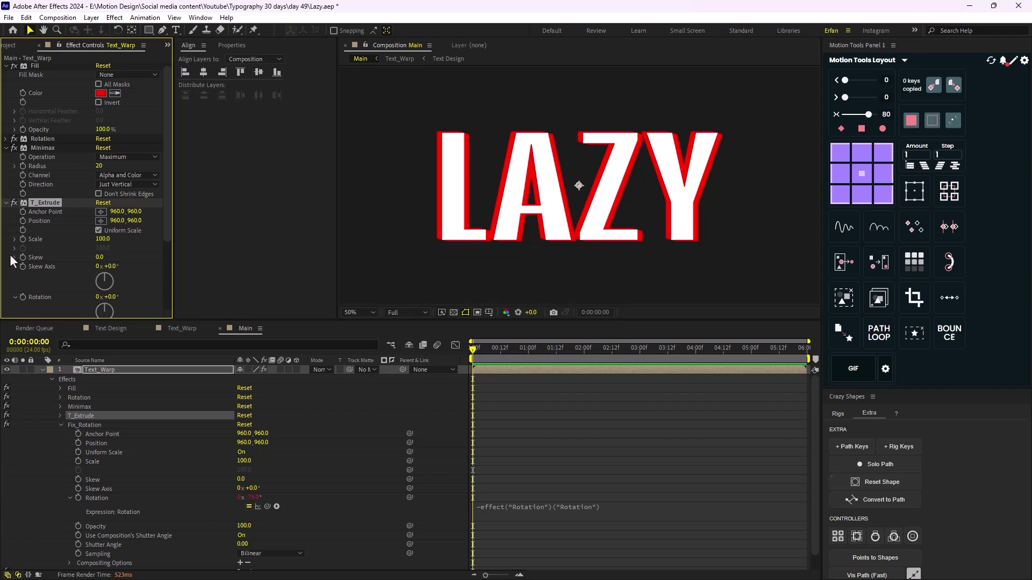
Step: Add an expression to T_Extrude's Position and remove its trailing (2) index
left_click(22, 221, "alt")
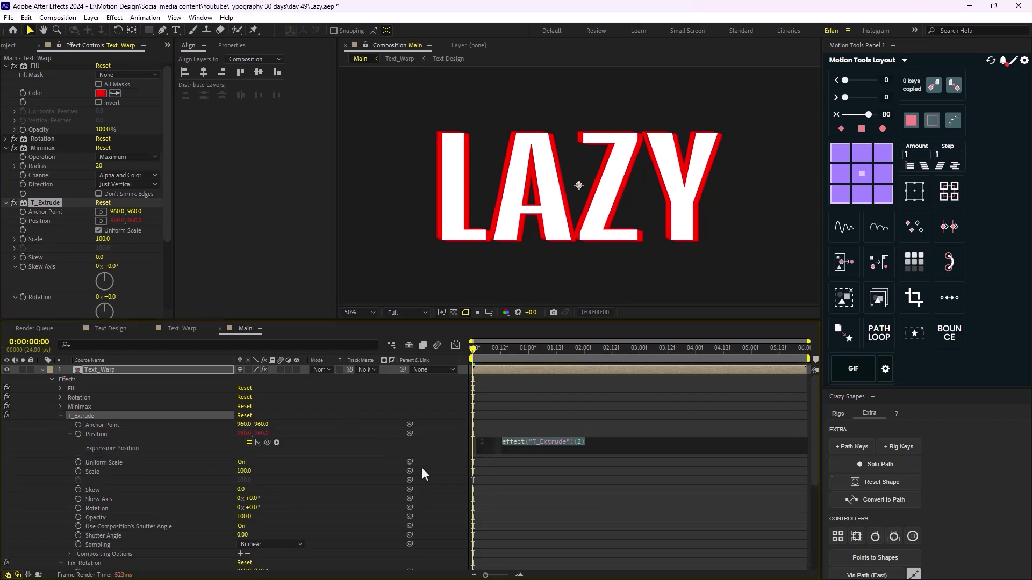
left_click(575, 444)
mouse_move(566, 443)
left_mouse_down()
mouse_move(585, 445)
mouse_move(575, 443)
left_mouse_up()
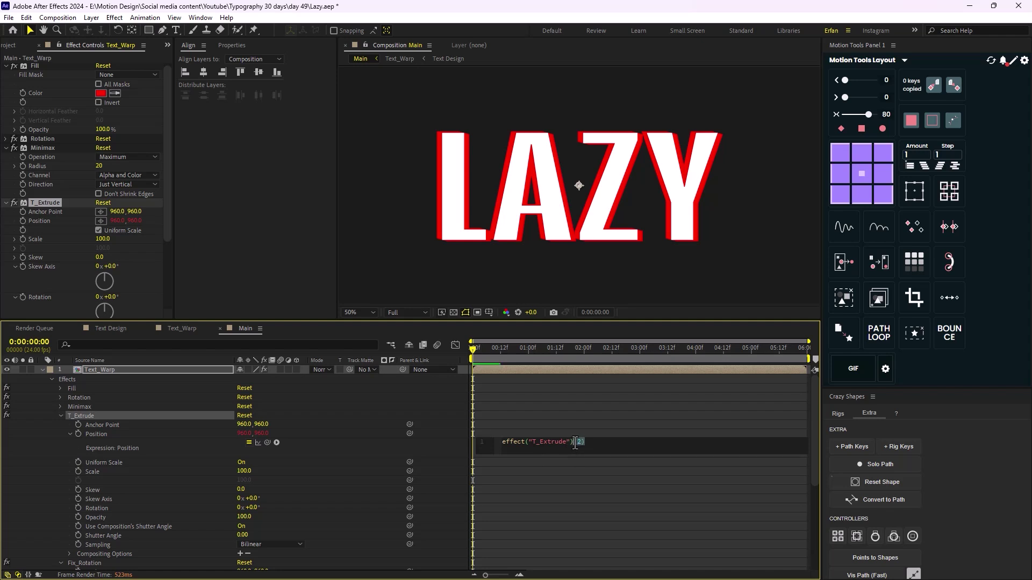
key("BackSpace")
left_click(502, 442)
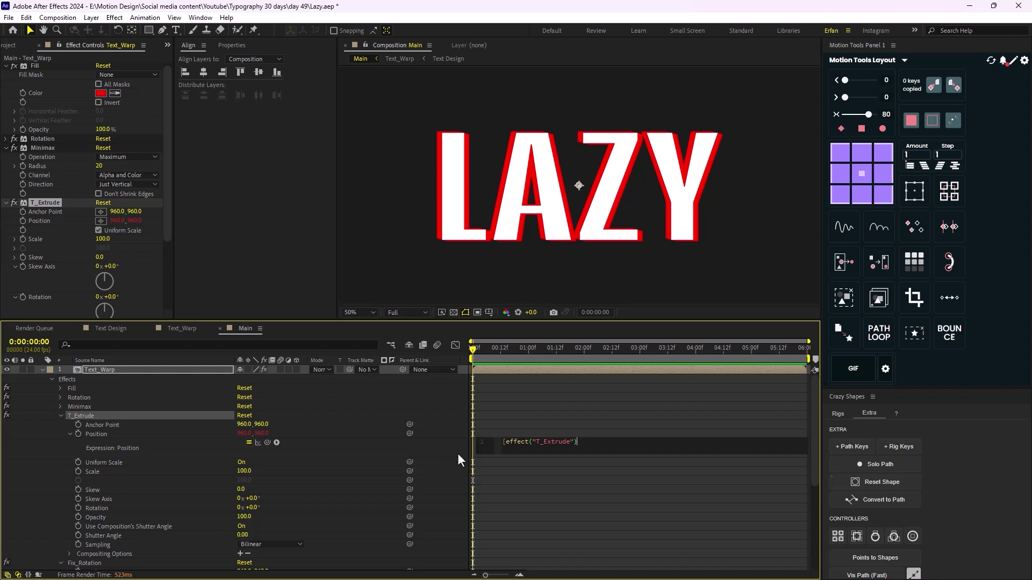
Step: Complete the first array element as effect("T_Extrude")("Position")[0]
type("(")
type("\"")
type("Postion")
key("BackSpace")
key("BackSpace")
key("BackSpace")
key("BackSpace")
type("it")
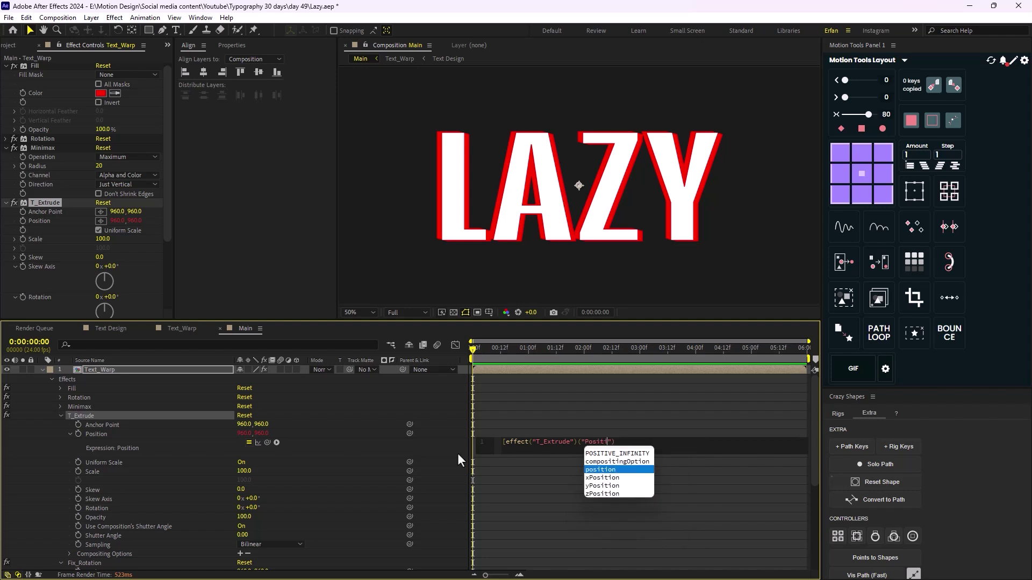
type("ion")
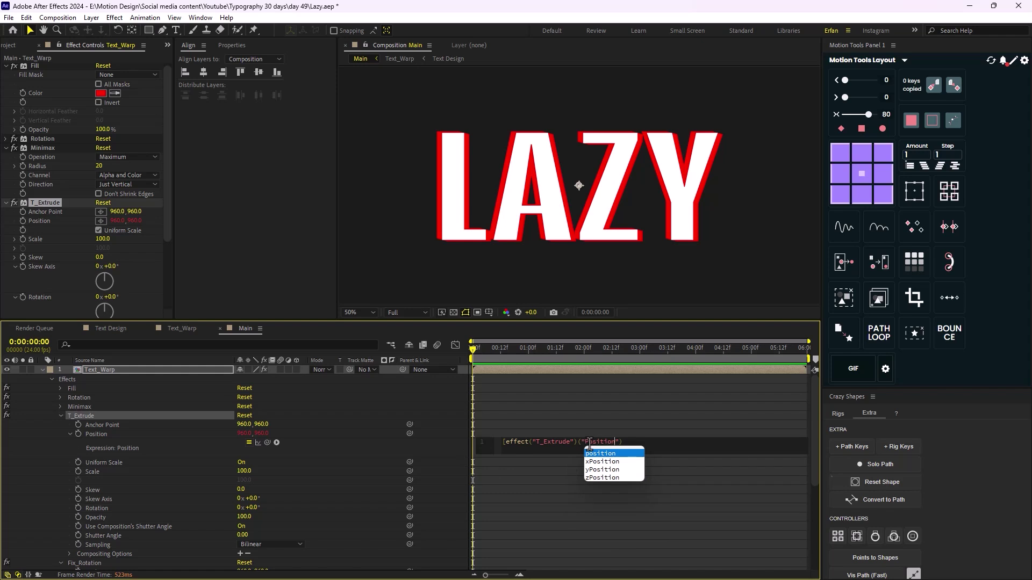
left_click(629, 441)
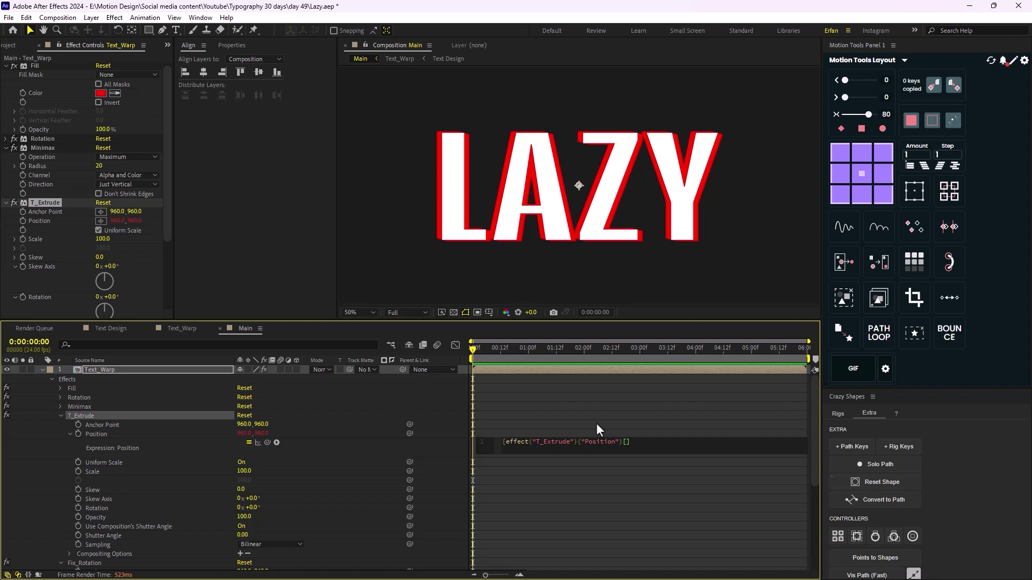
type("0")
Step: Build the second element effect("T_Extrude")("Position")[1]+ from the copied effect reference
left_click_drag(577, 442, 505, 442)
key("ctrl+c")
left_click(660, 447)
key("ctrl+v")
type("(\"Position")
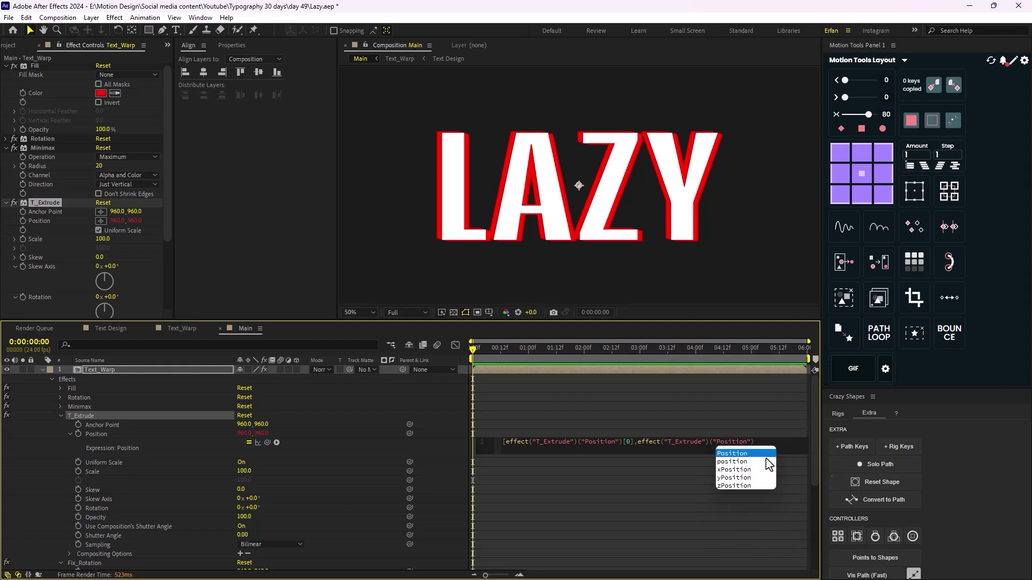
left_click(768, 440)
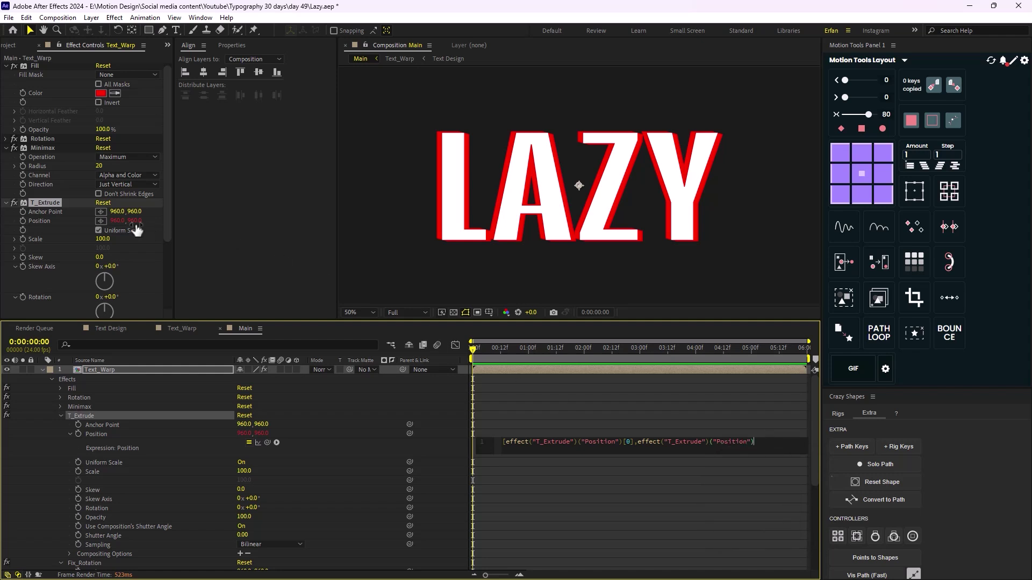
type("[1]+")
Step: Pick-whip the Minimax Radius into the expression, commit it, and drag Radius to 0
left_click_drag(267, 442, 52, 166)
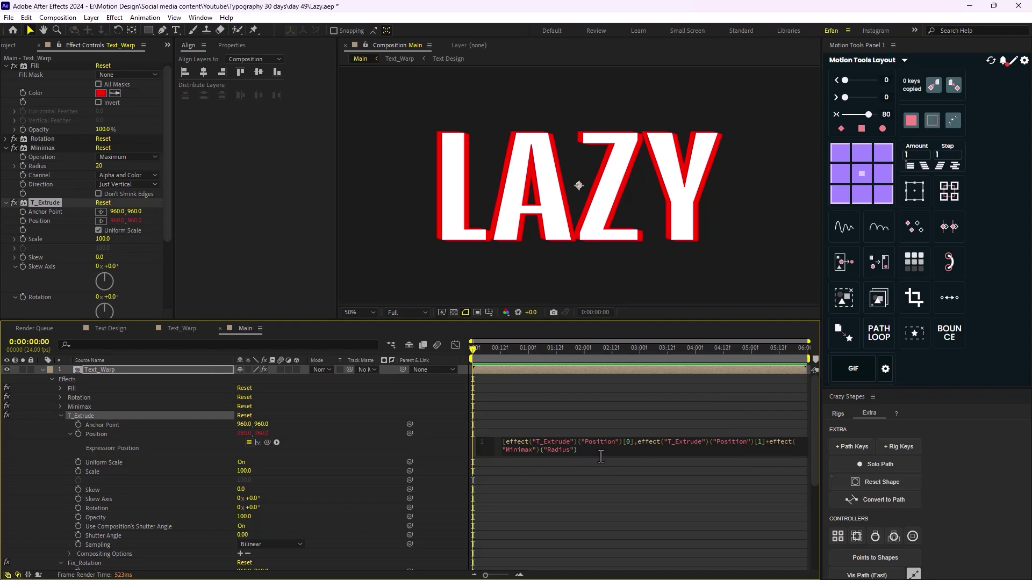
left_click(562, 403)
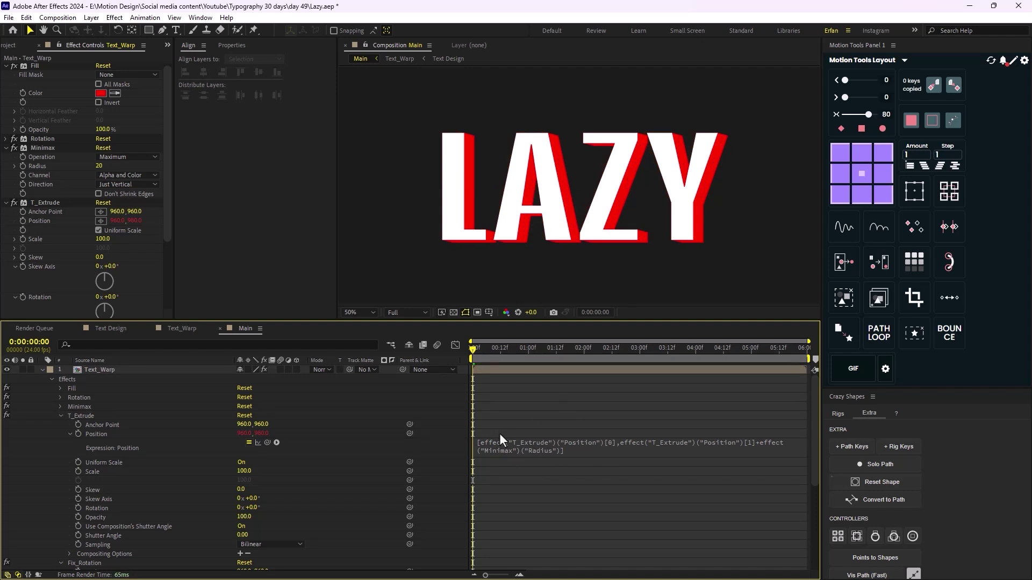
left_click_drag(99, 165, 97, 215)
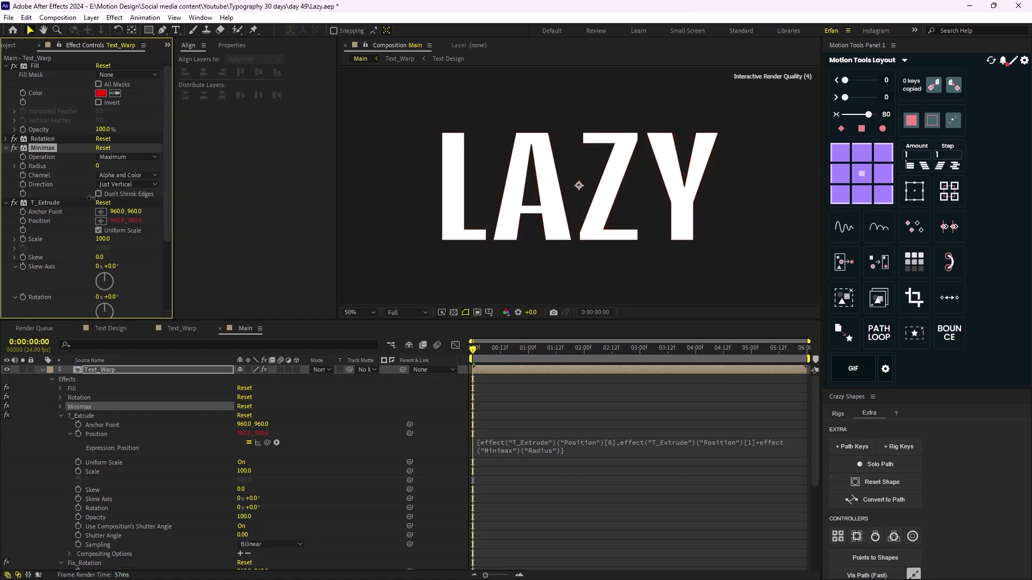
Step: Collapse the expanded Fill, Minimax, T_Extrude and other effects in Effect Controls
scroll(33, 131, "up", 1)
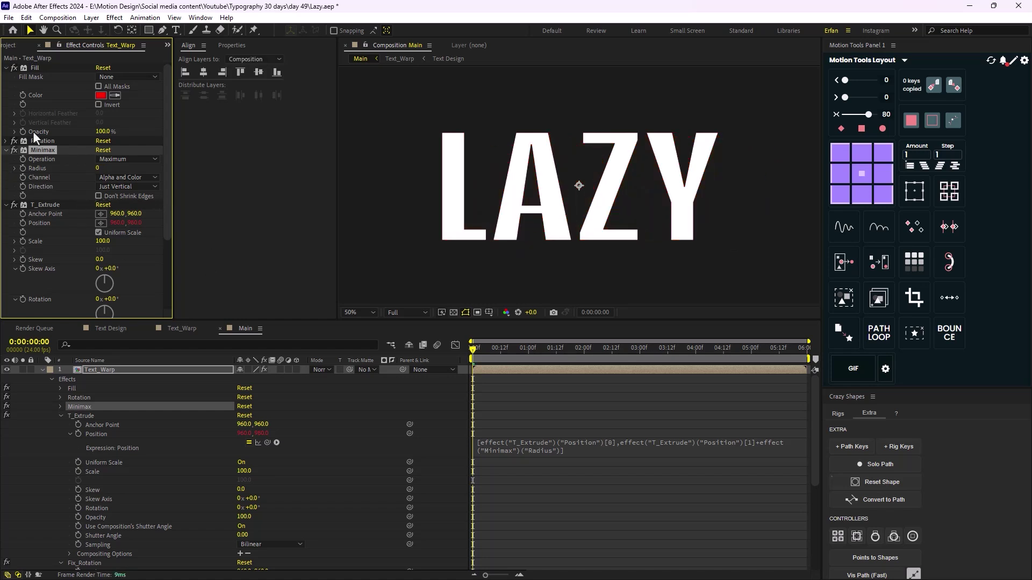
left_click(6, 67)
left_click(6, 86)
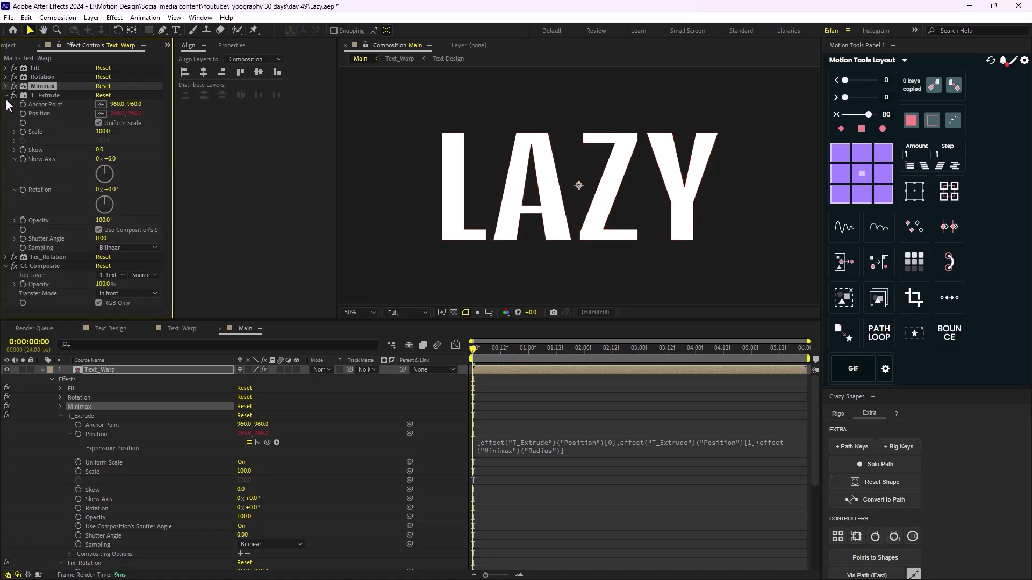
left_click(5, 96)
left_click(6, 113)
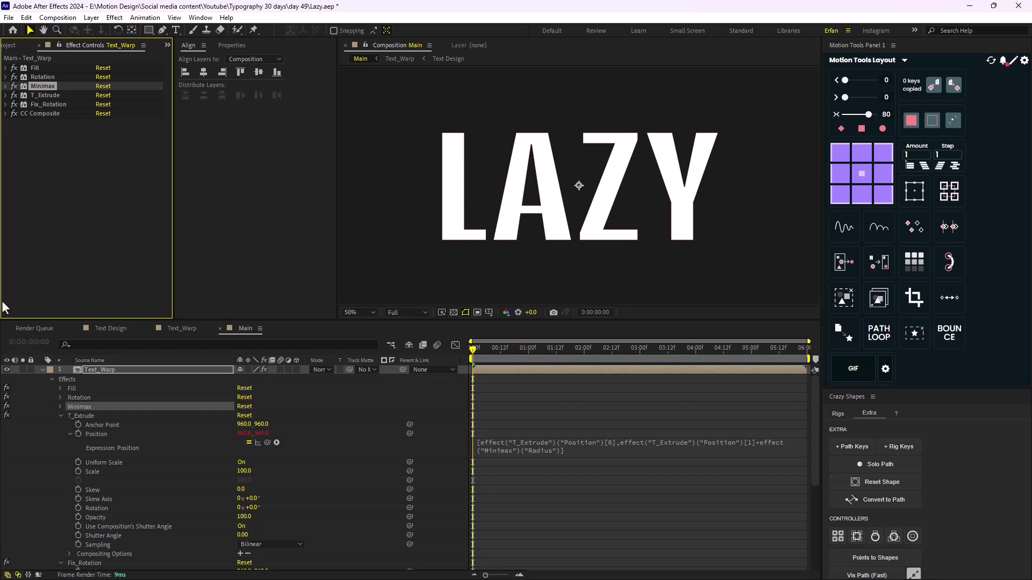
Step: Expand the Rotation effect and enter an angle of -75°
left_click(6, 77)
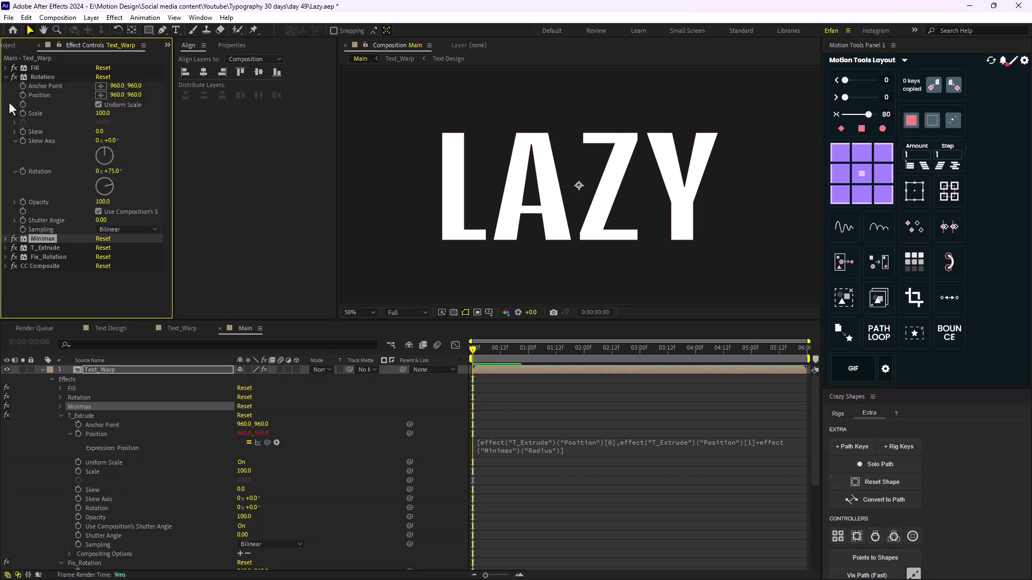
left_click(110, 172)
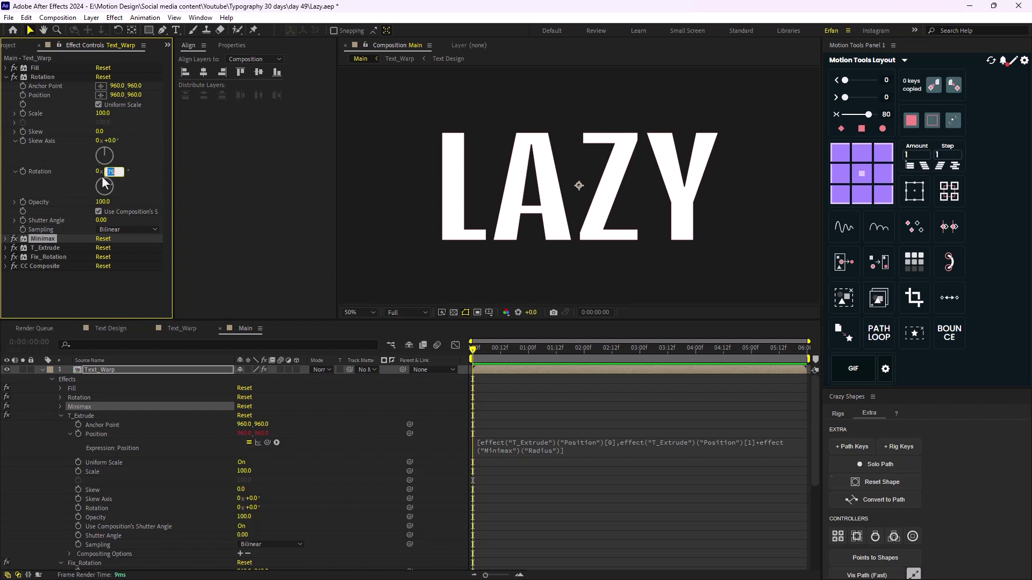
type("-75")
key("Return")
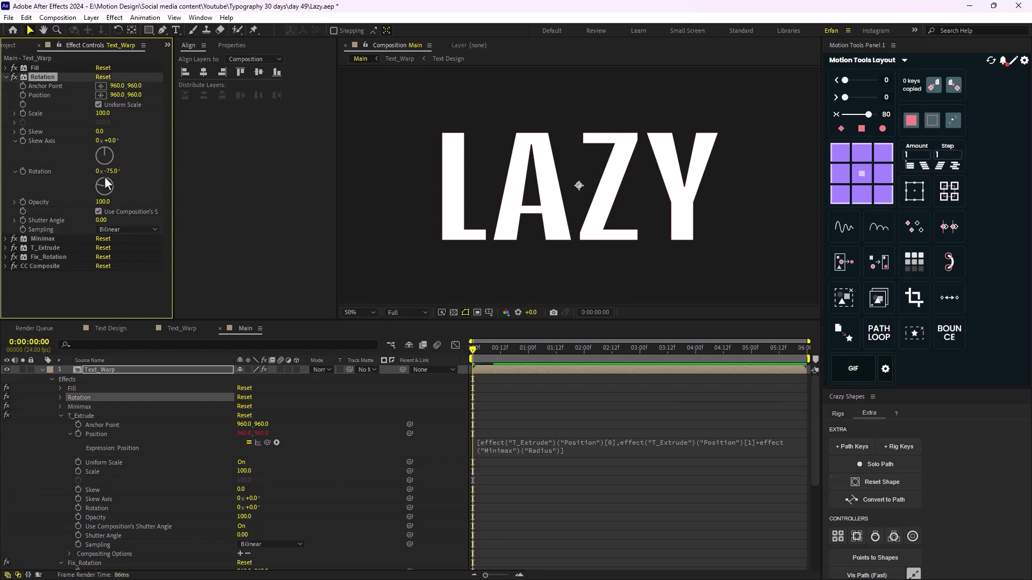
Step: Set Minimax Radius to 80 and keyframe Radius and Rotation at one second
left_click(6, 239)
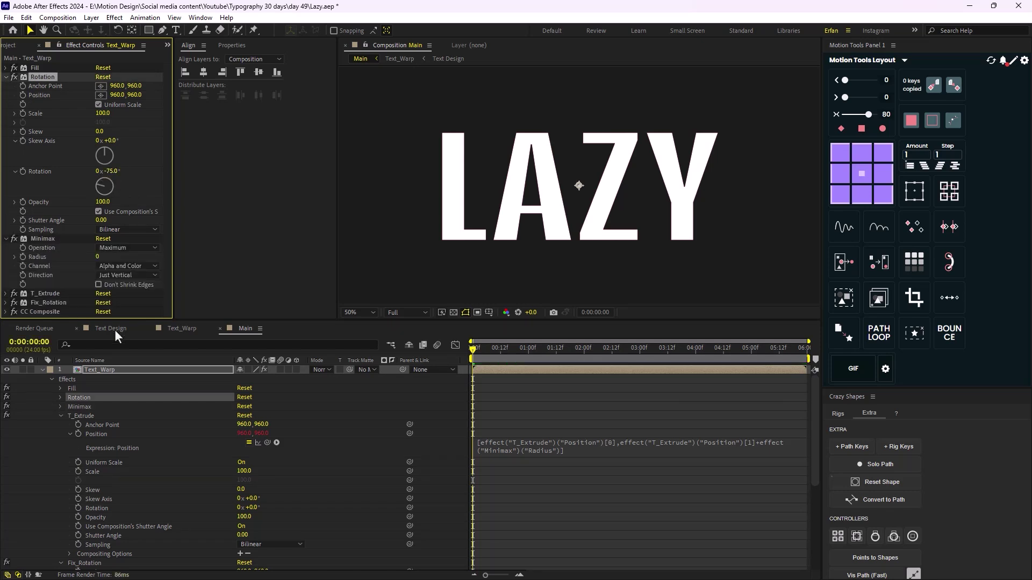
type("80")
key("Return")
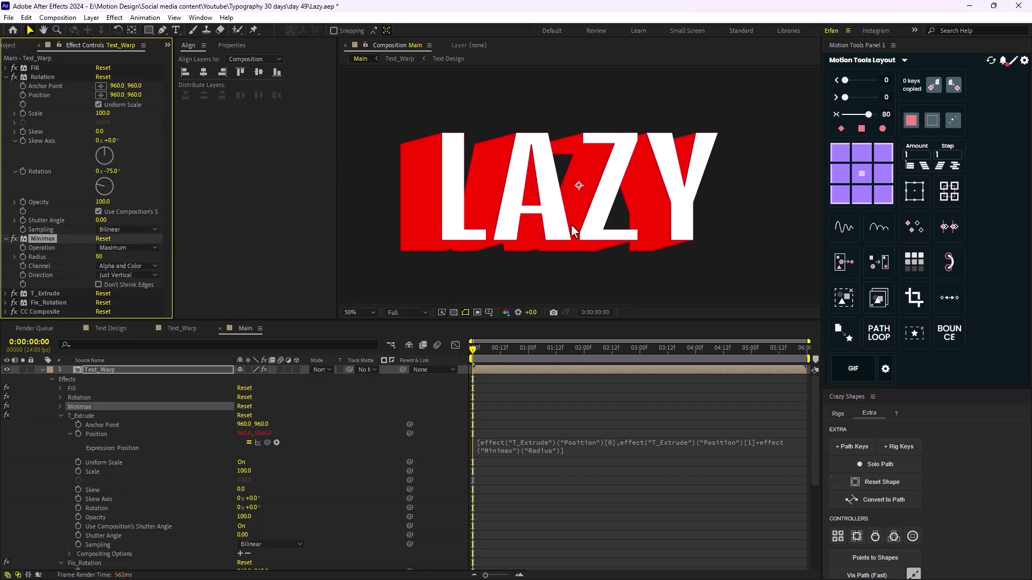
scroll(577, 188, "down", 2)
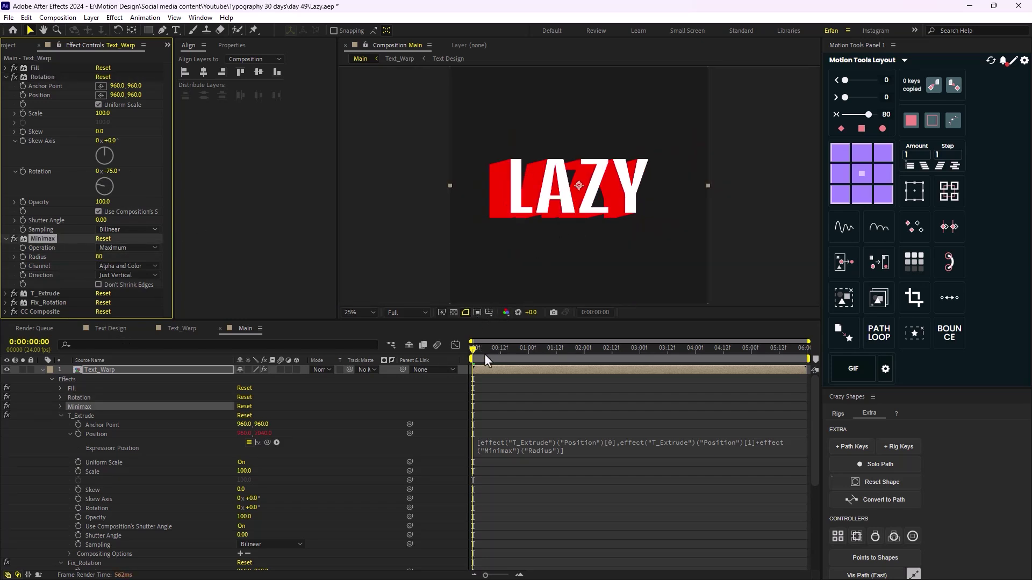
left_click_drag(475, 349, 531, 375)
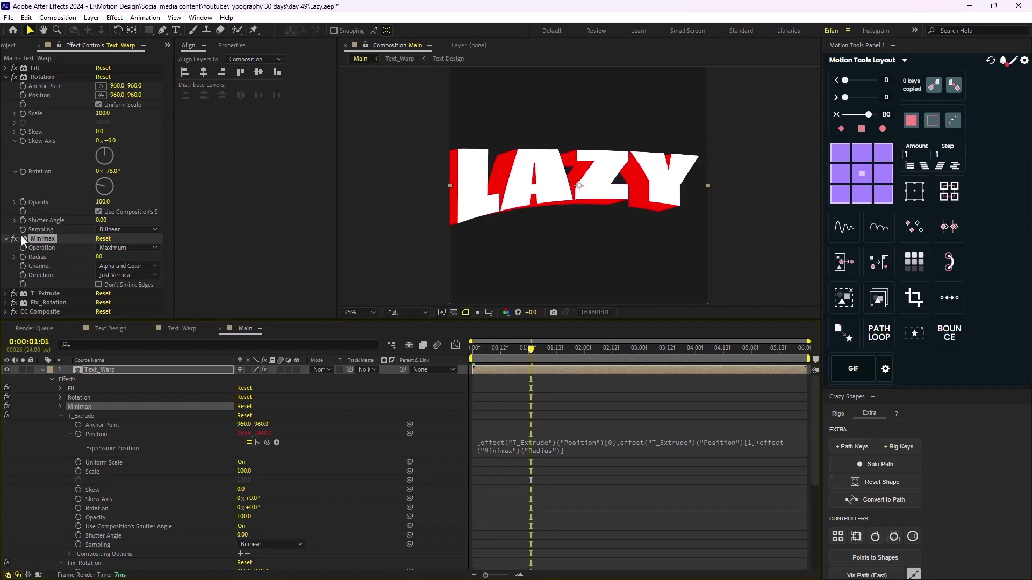
left_click(23, 257)
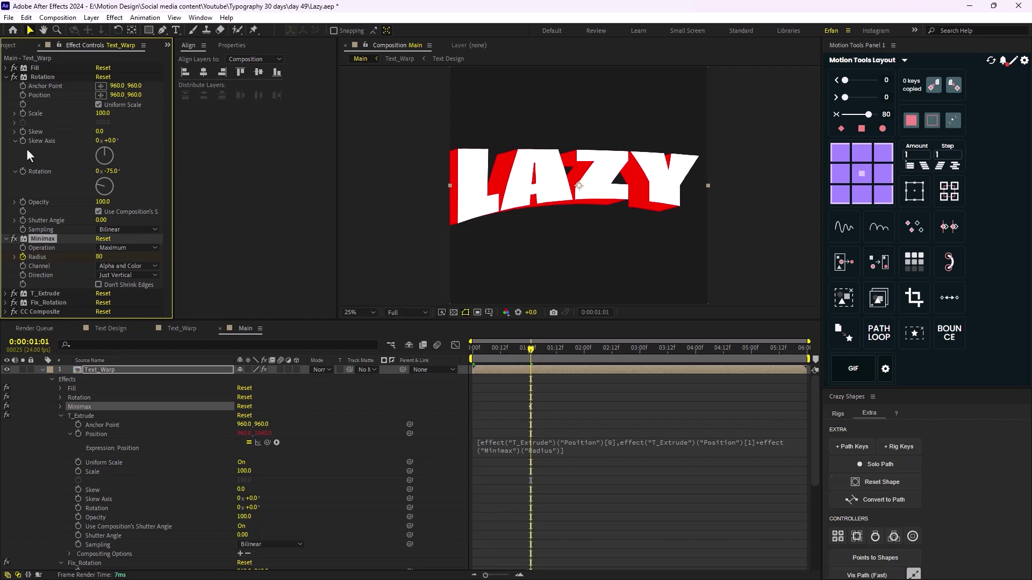
left_click(23, 171)
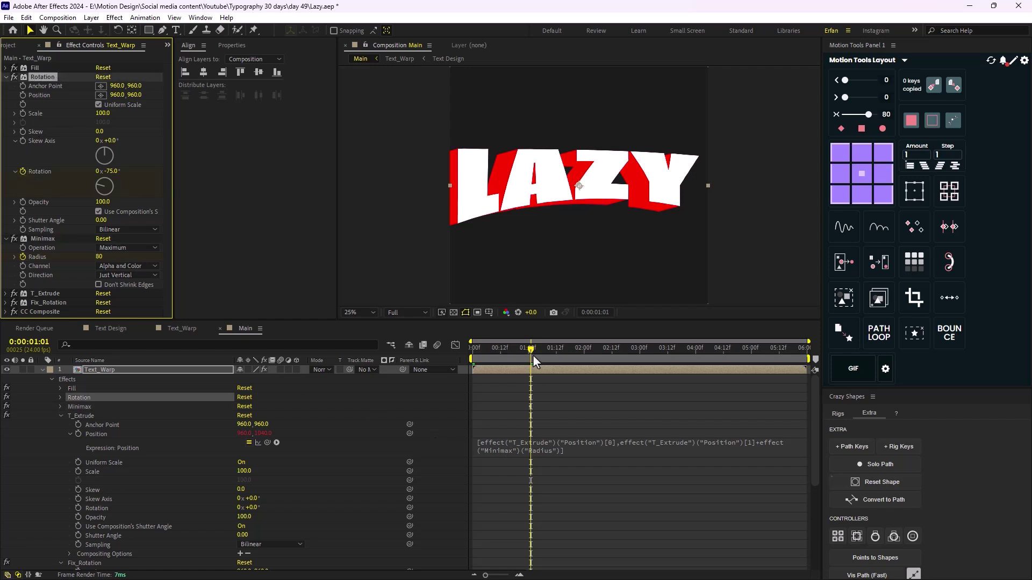
Step: At the timeline start, key Rotation to 0° and Radius to 0, then scrub the result
key("u")
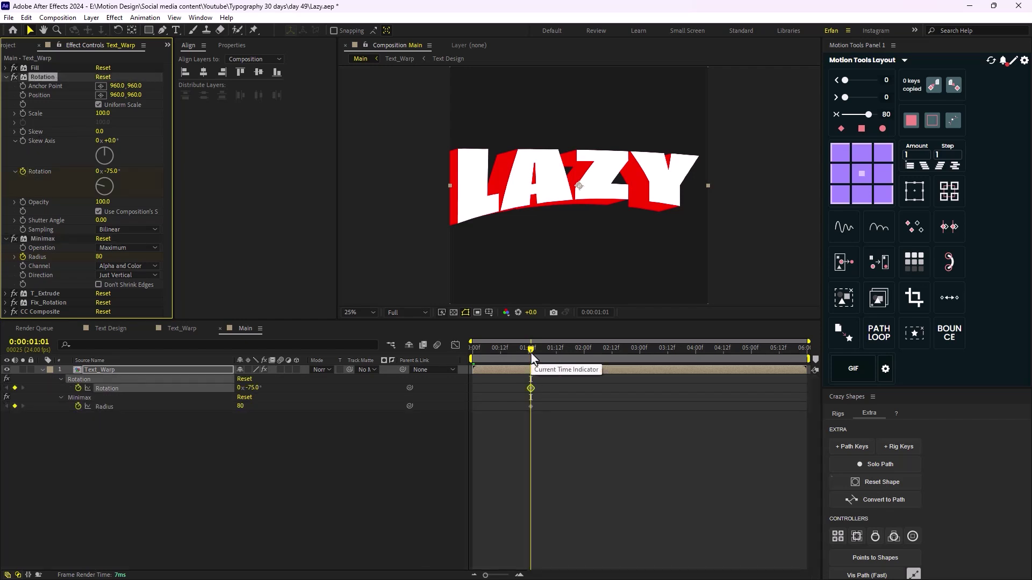
key("Home")
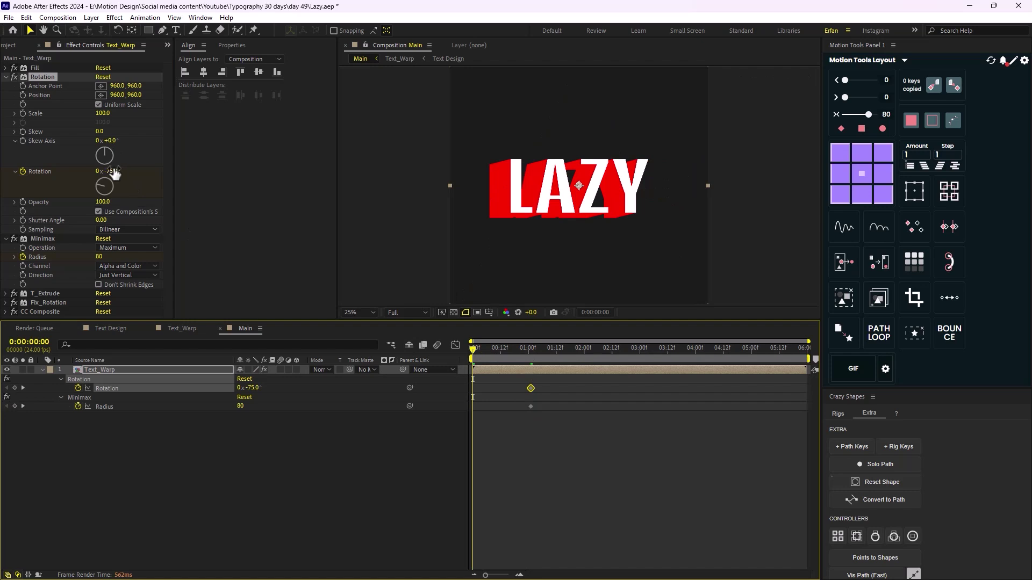
left_click(114, 171)
type("0")
key("Return")
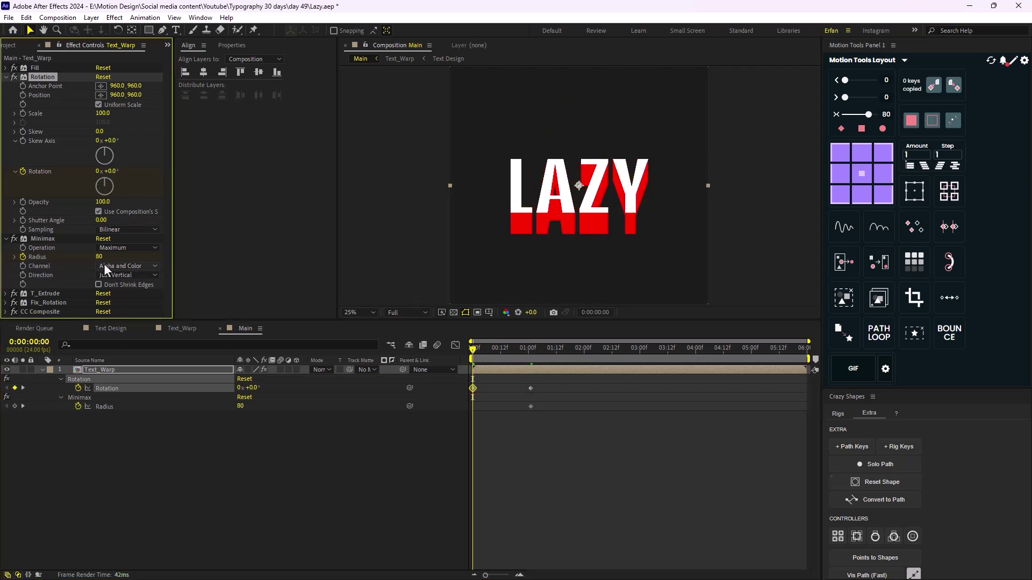
type("0")
key("Return")
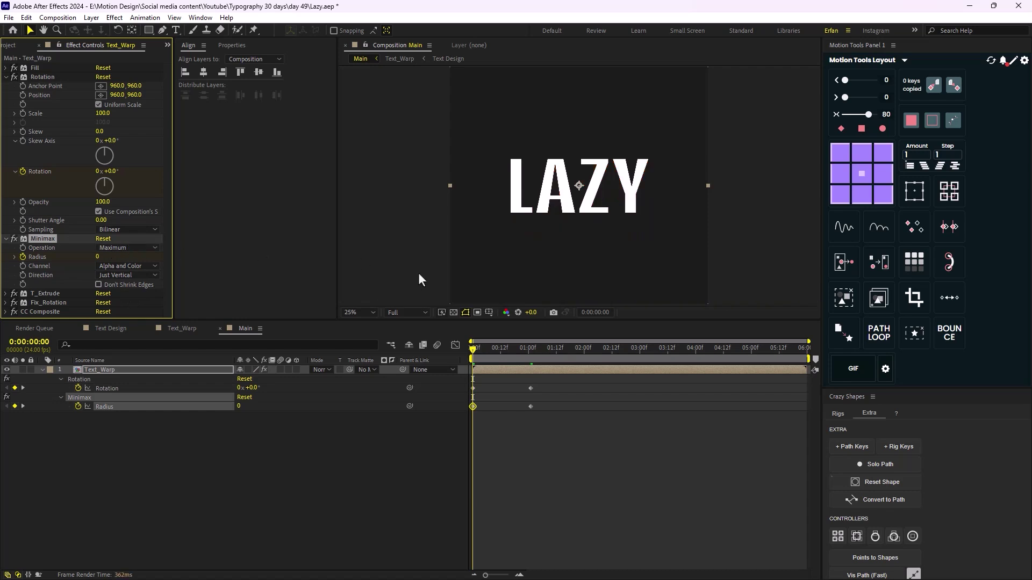
left_click_drag(480, 349, 442, 367)
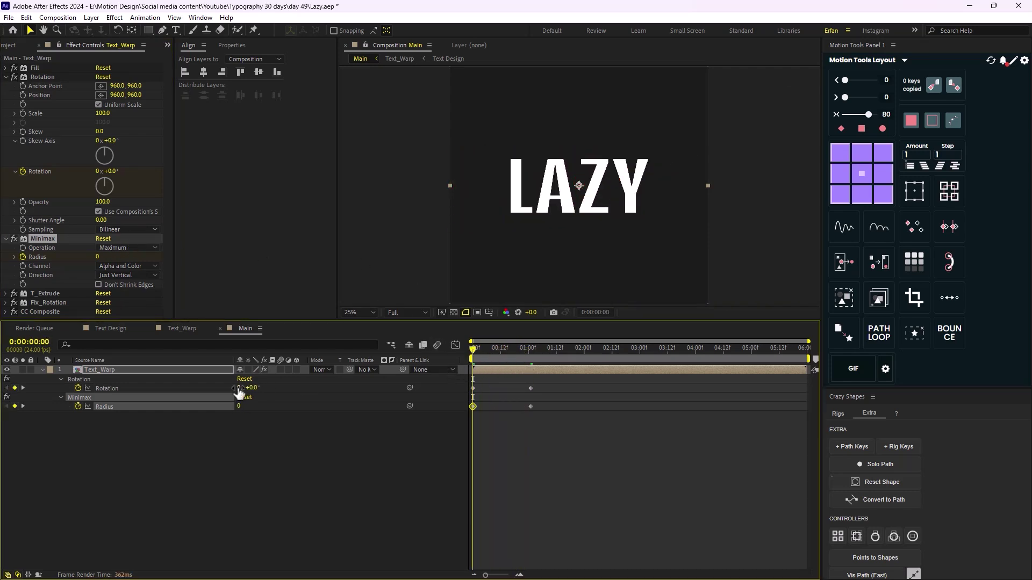
Step: Remove the Rotation keyframes and leave Rotation fixed at -75°
left_click(154, 440)
left_click(78, 388)
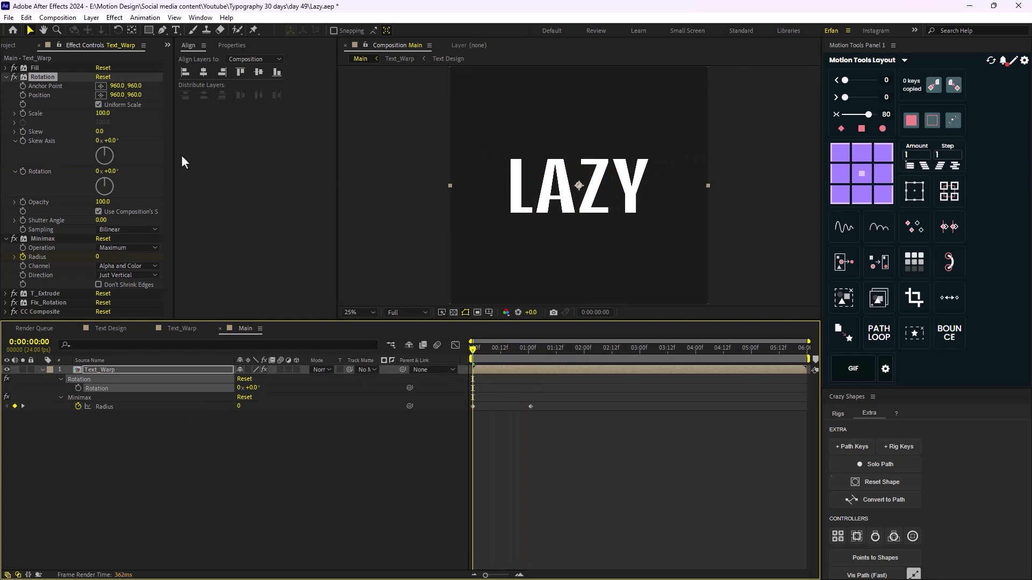
left_click(115, 171)
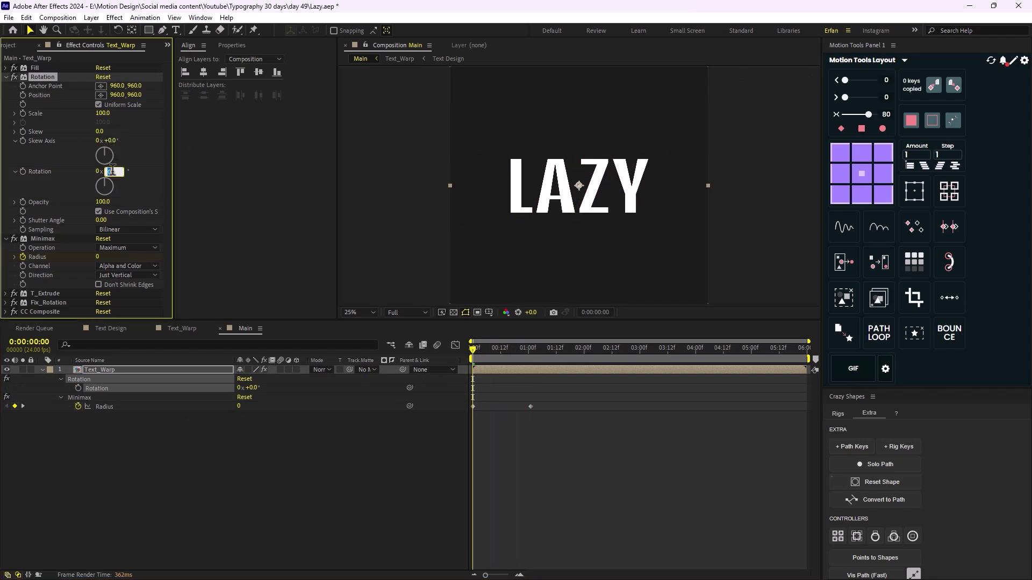
type("-75")
key("Return")
left_click_drag(475, 347, 443, 382)
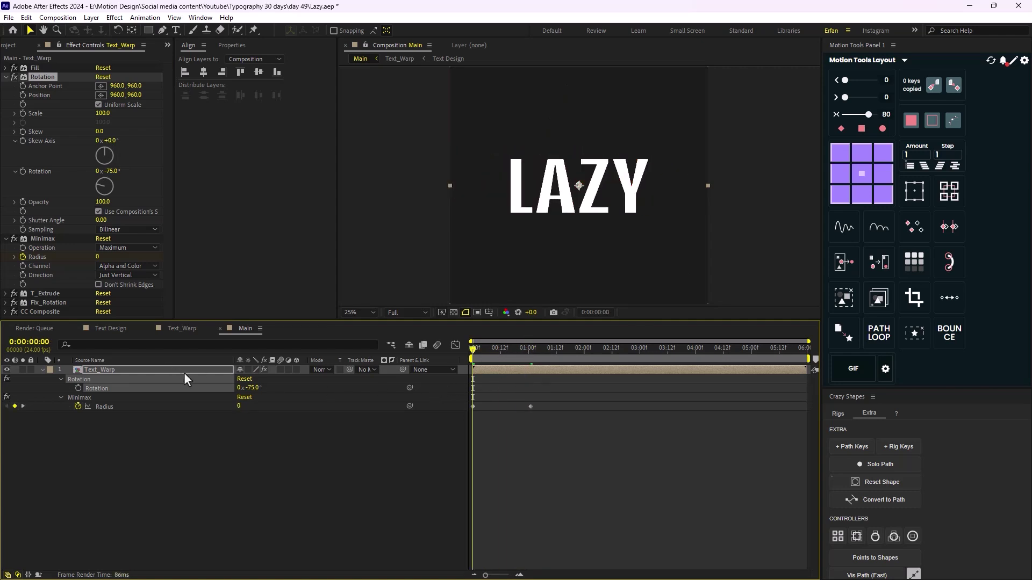
Step: Keyframe Text_Warp's Position at 0:00 and shift it right to 1040 near one second
key("shift+p")
left_click(78, 389)
key("ctrl+z")
left_click(68, 416)
key("u")
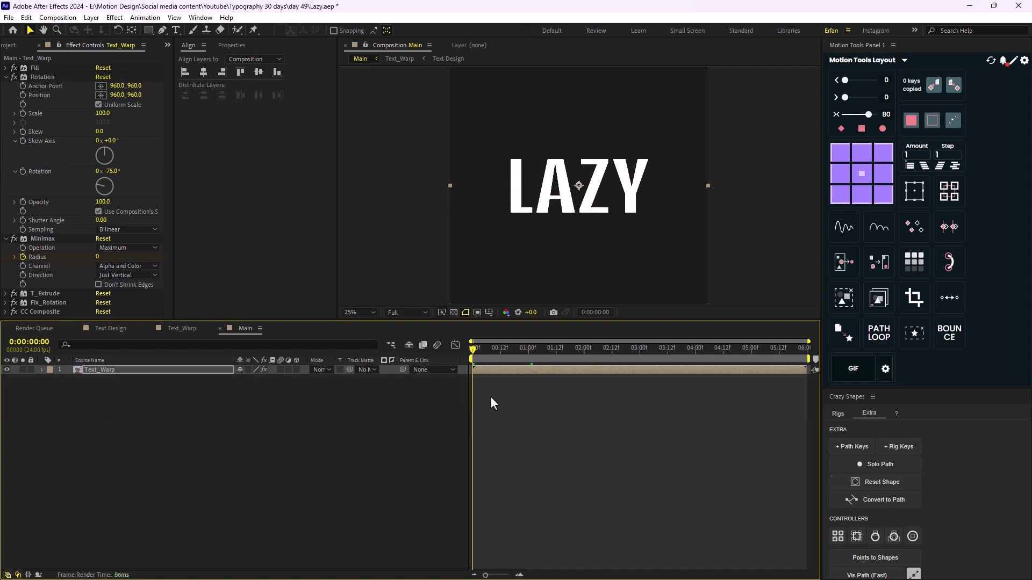
key("u")
left_click_drag(483, 362, 530, 374)
key("shift+Right")
key("shift+Right")
key("shift+Right")
key("shift+Right")
key("shift+Right")
key("shift+Right")
key("shift+Right")
key("shift+Right")
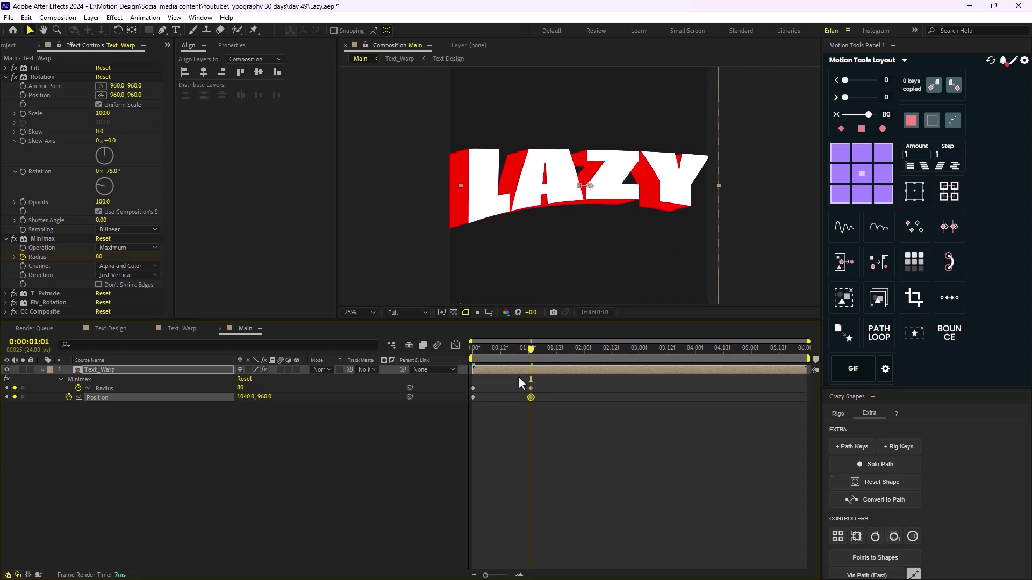
Step: Set Text_Warp's Scale to 90% and scrub through the opening animation
key("s")
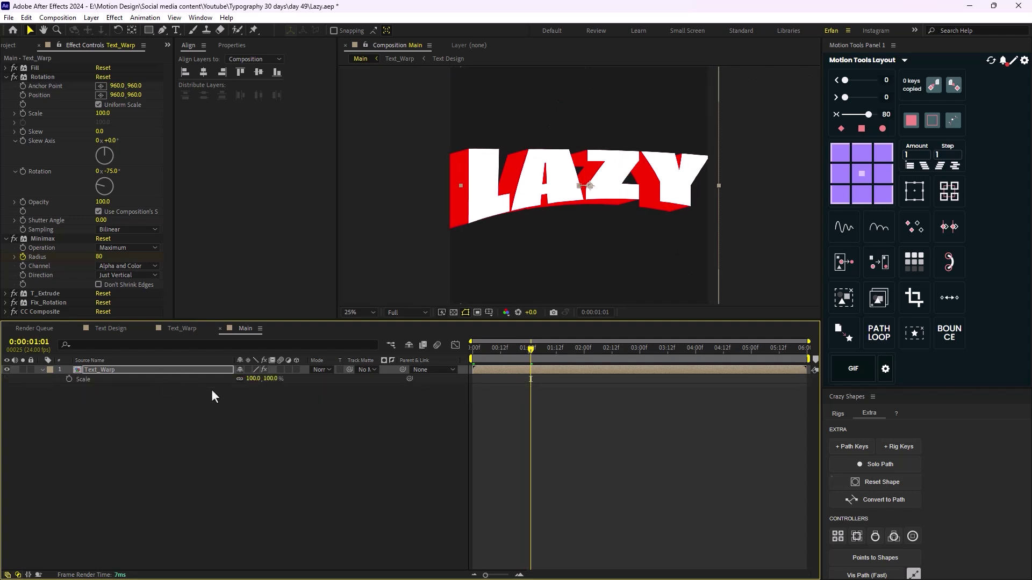
left_click(253, 378)
type("90")
key("Return")
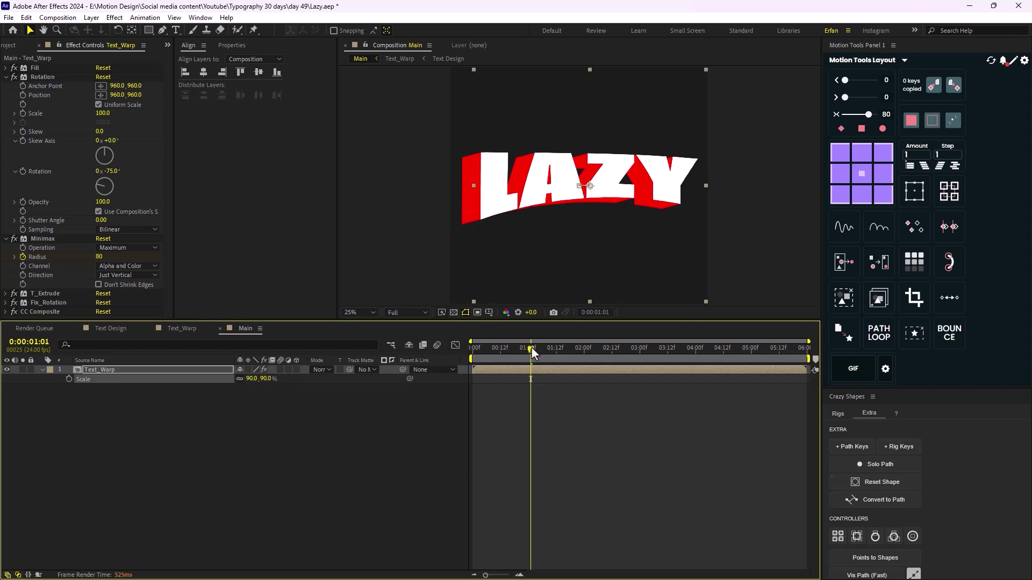
key("Home")
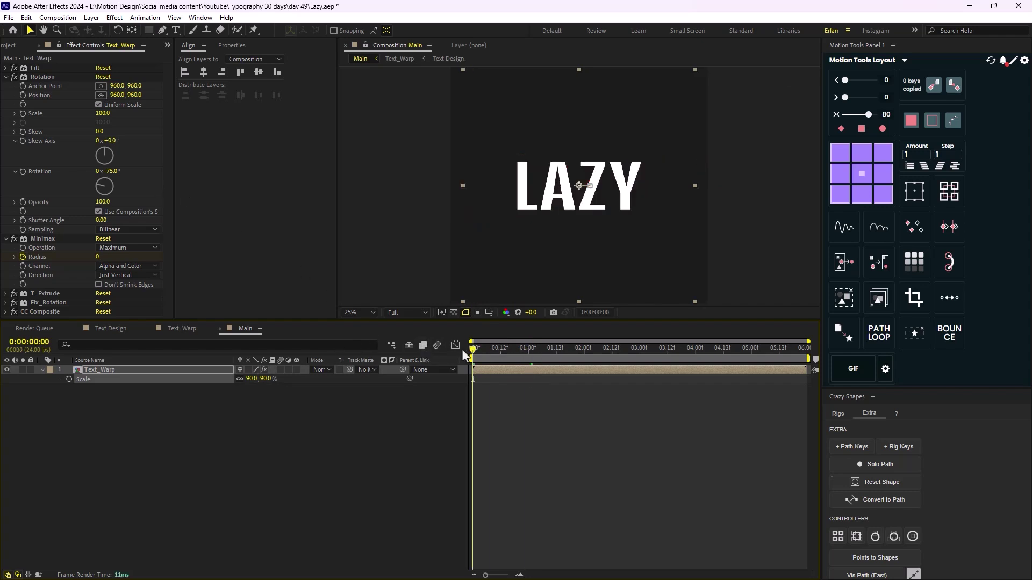
left_click_drag(473, 349, 533, 369)
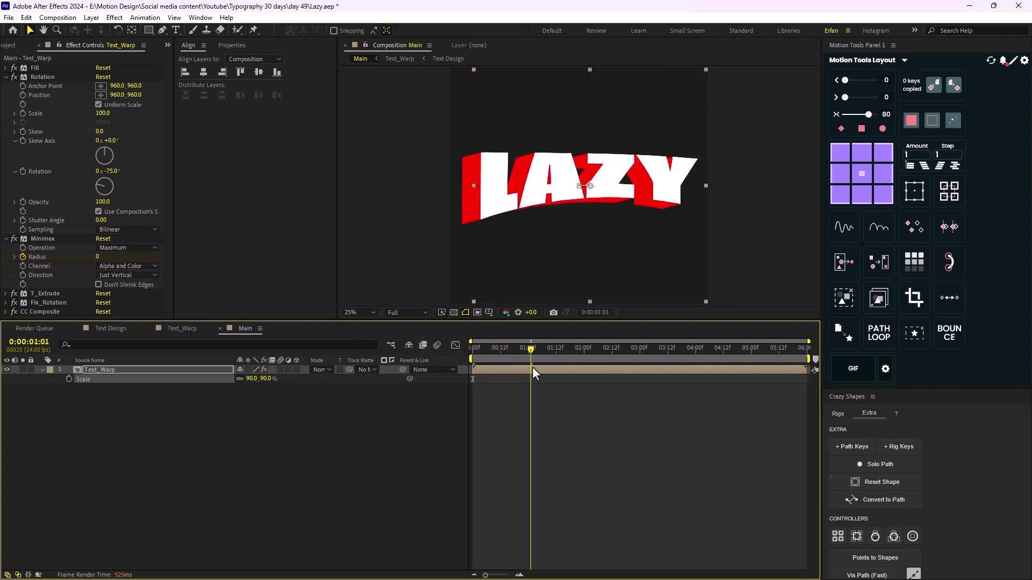
Step: In the Text_Warp comp, select all the Bezier Warp keyframes at one second
left_click(196, 331)
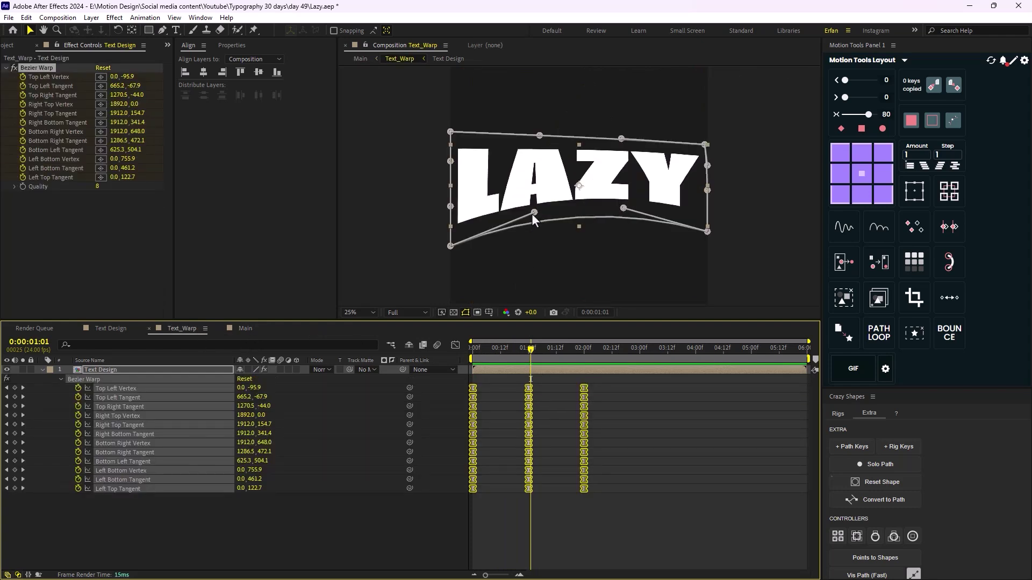
left_click_drag(533, 213, 533, 218)
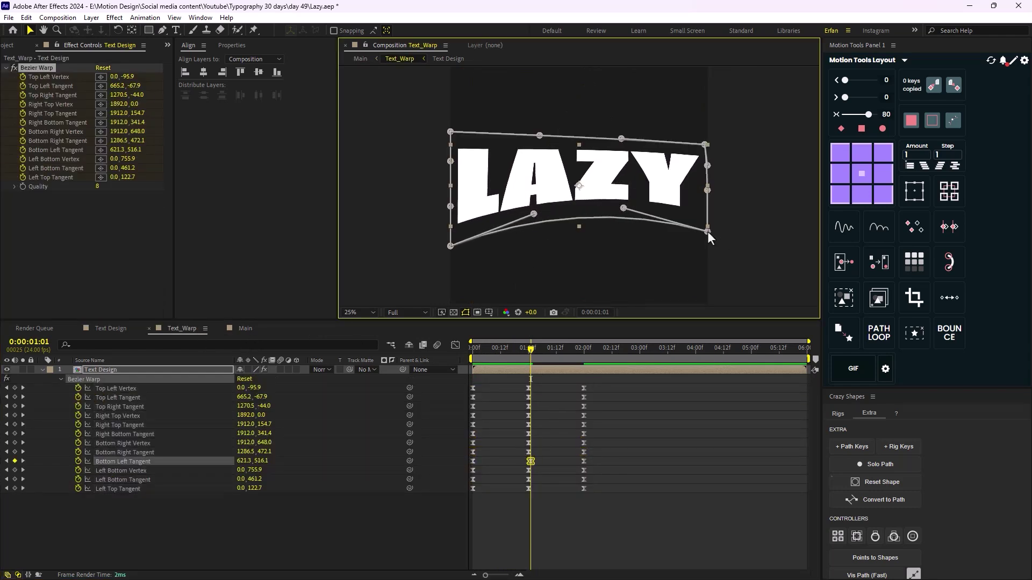
key("ctrl+z")
key("ctrl+a")
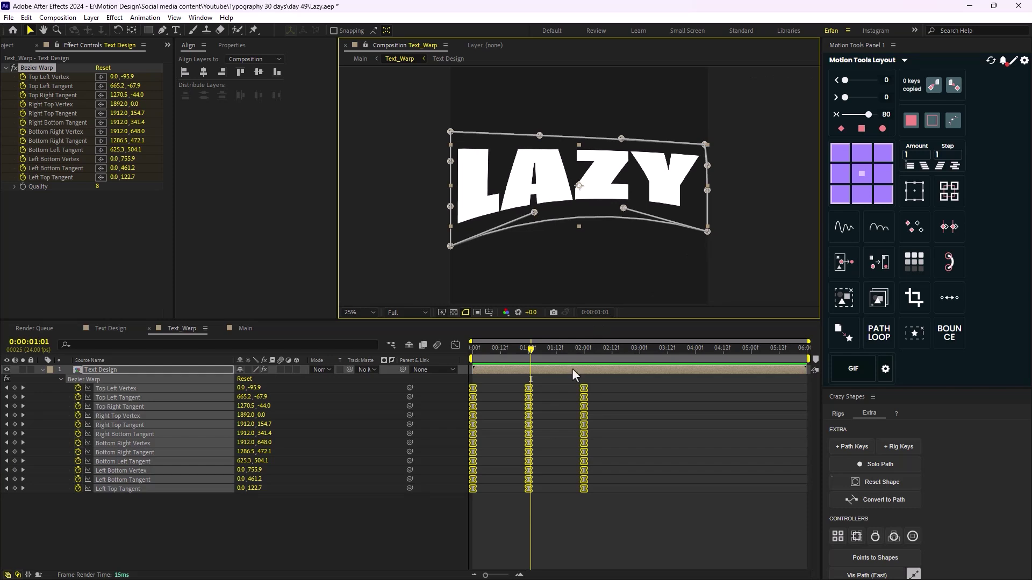
key("ctrl+z")
key("ctrl+a")
key("Page_Up")
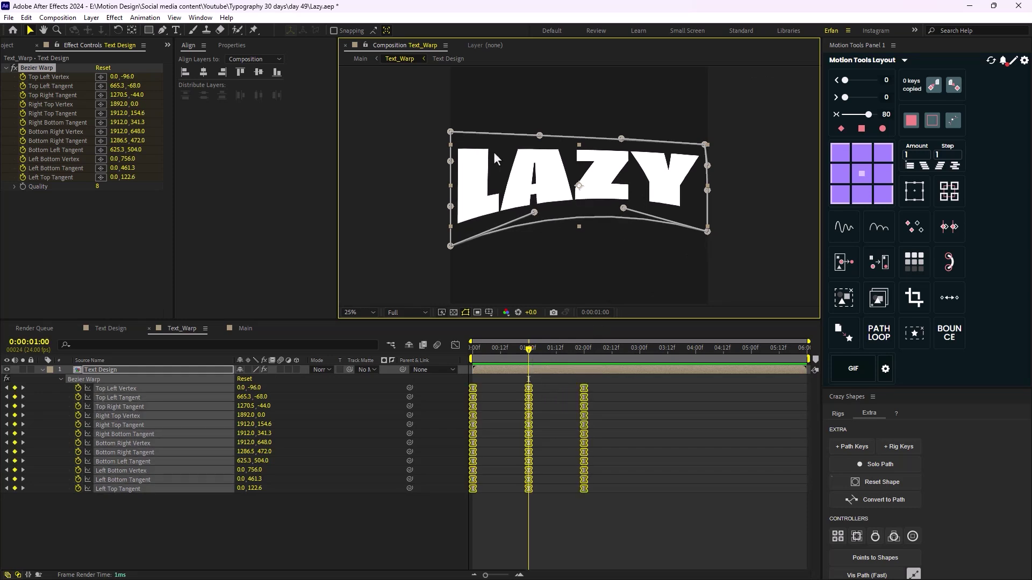
Step: Drag the Bezier Warp corners and tangents to exaggerate the arc, then return to Main
left_click_drag(537, 132, 545, 125)
left_click_drag(620, 138, 618, 128)
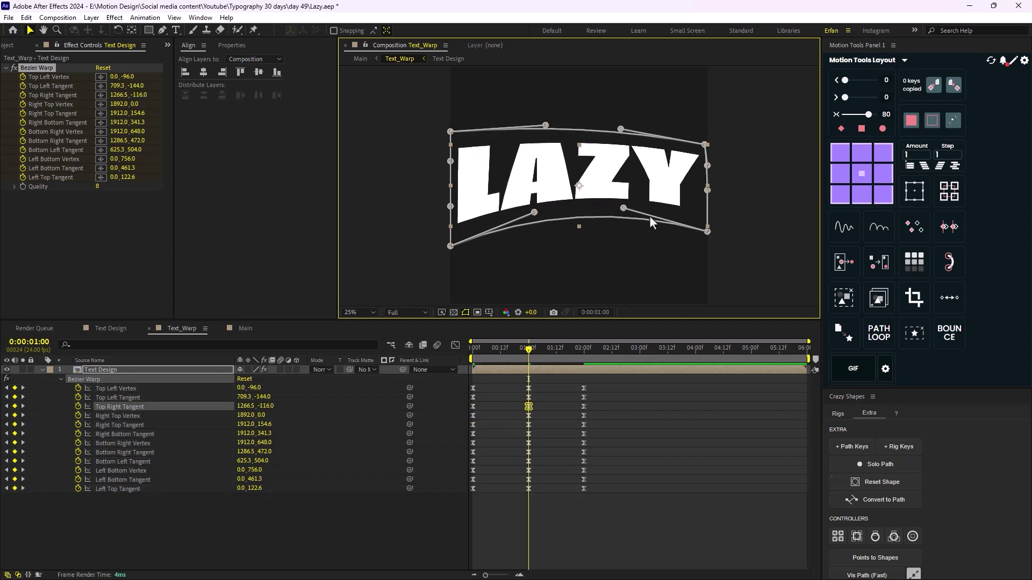
left_click_drag(707, 231, 706, 243)
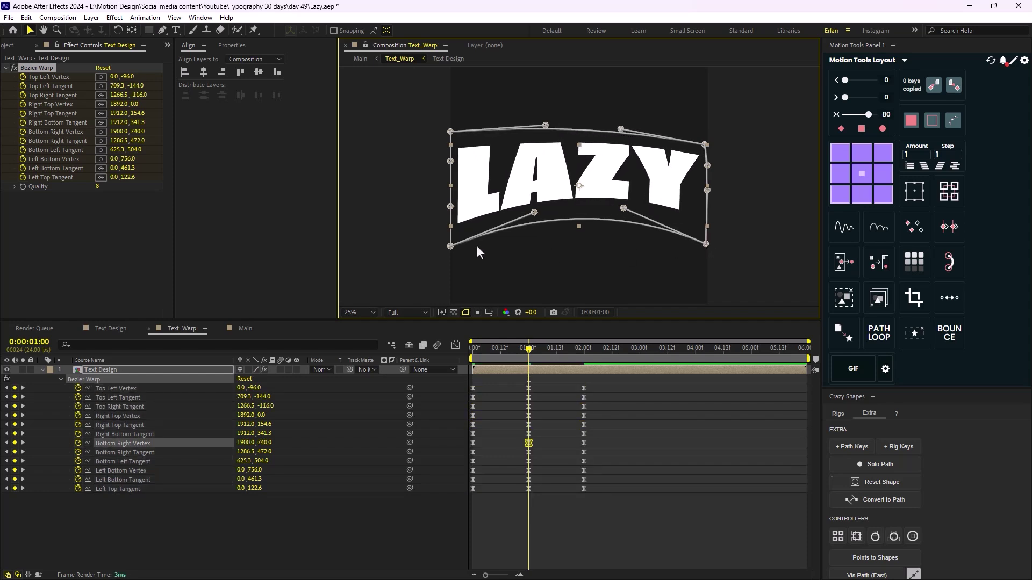
left_click_drag(452, 247, 452, 257)
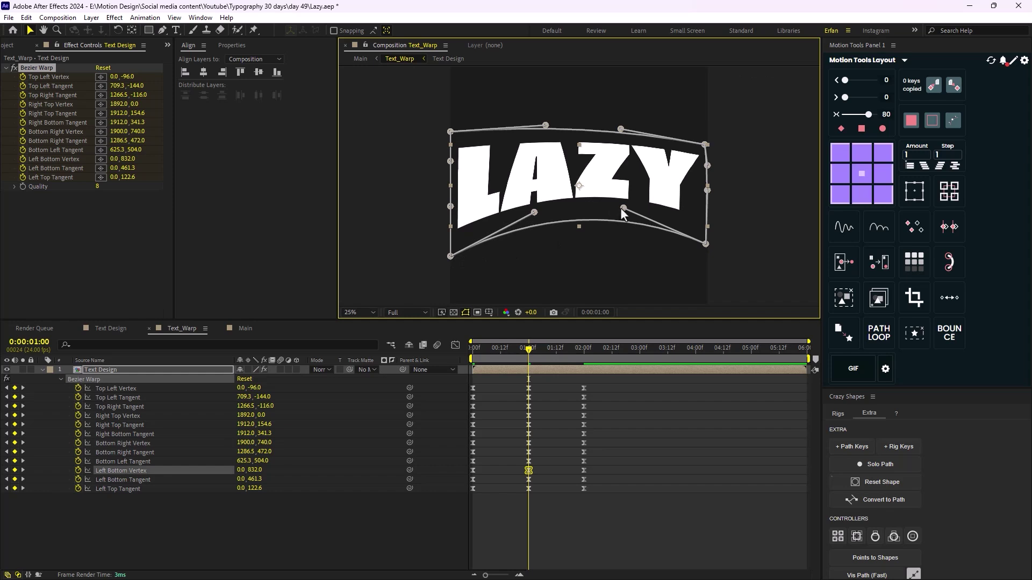
left_click_drag(622, 209, 625, 213)
left_click_drag(534, 214, 536, 212)
left_click_drag(622, 129, 623, 125)
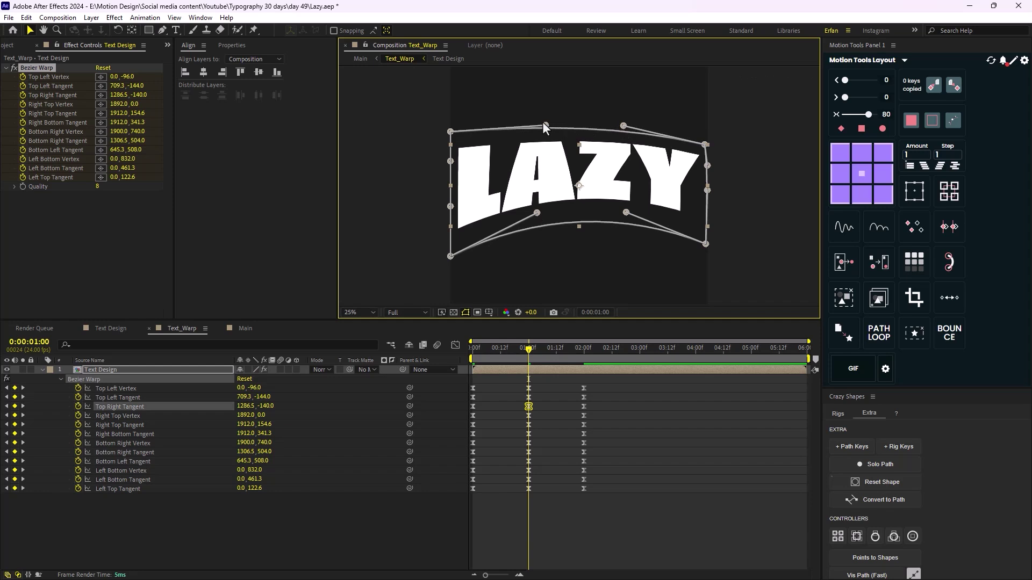
left_click_drag(544, 124, 551, 126)
left_click_drag(623, 128, 626, 134)
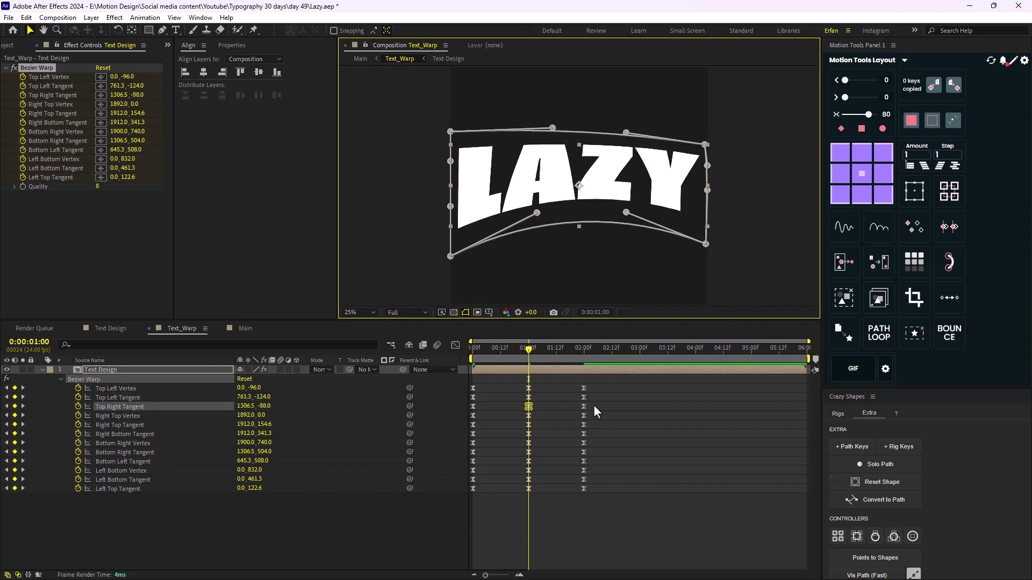
left_click(243, 329)
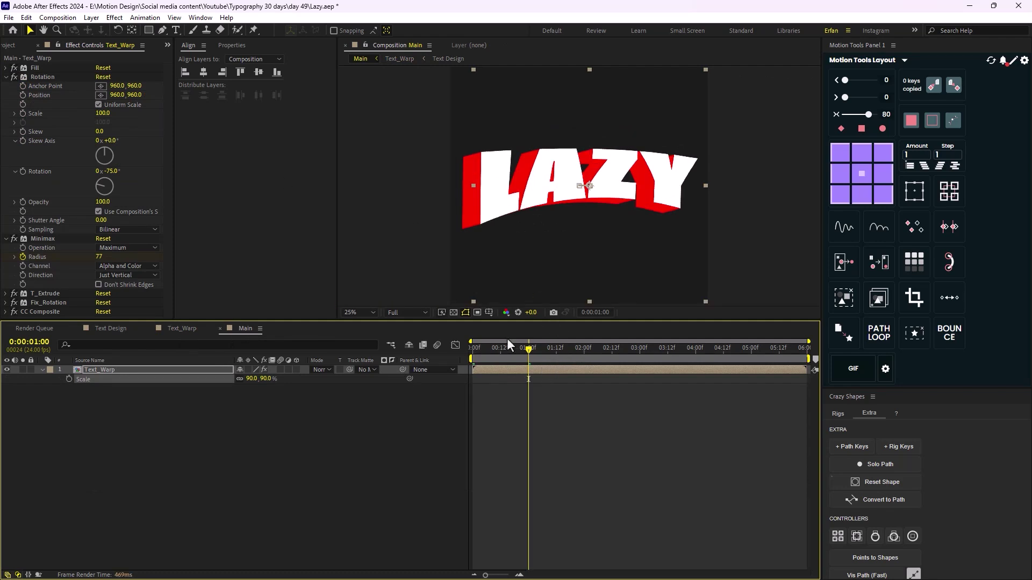
Step: At 1:01, set the Minimax Radius keyframe to 90
key("u")
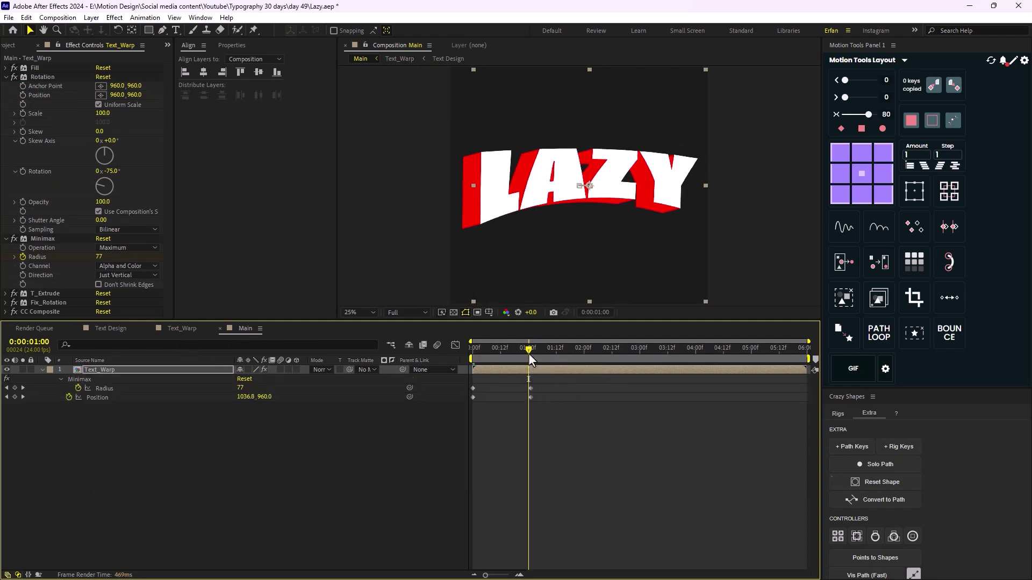
key("Page_Down")
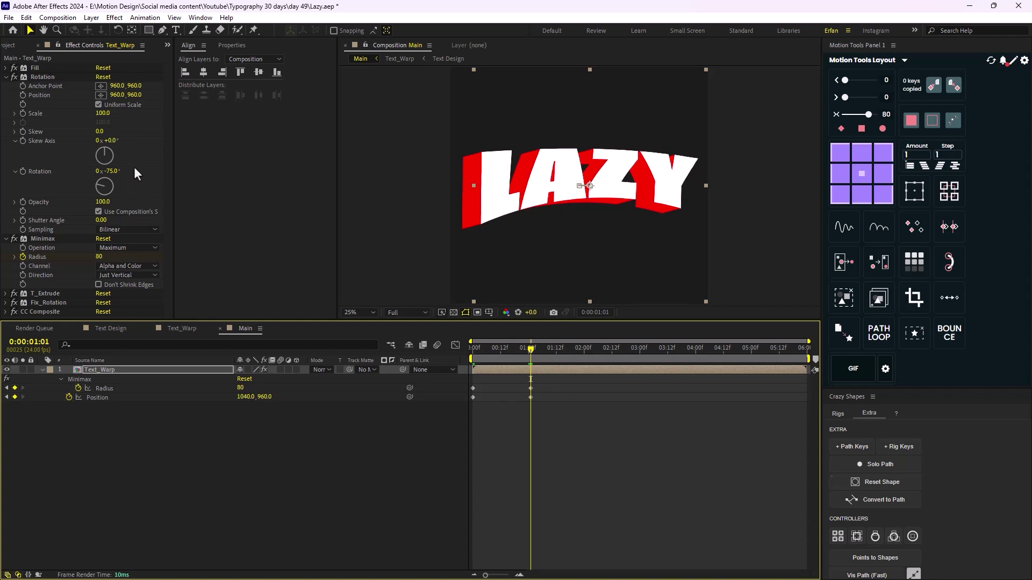
left_click(100, 257)
type("90")
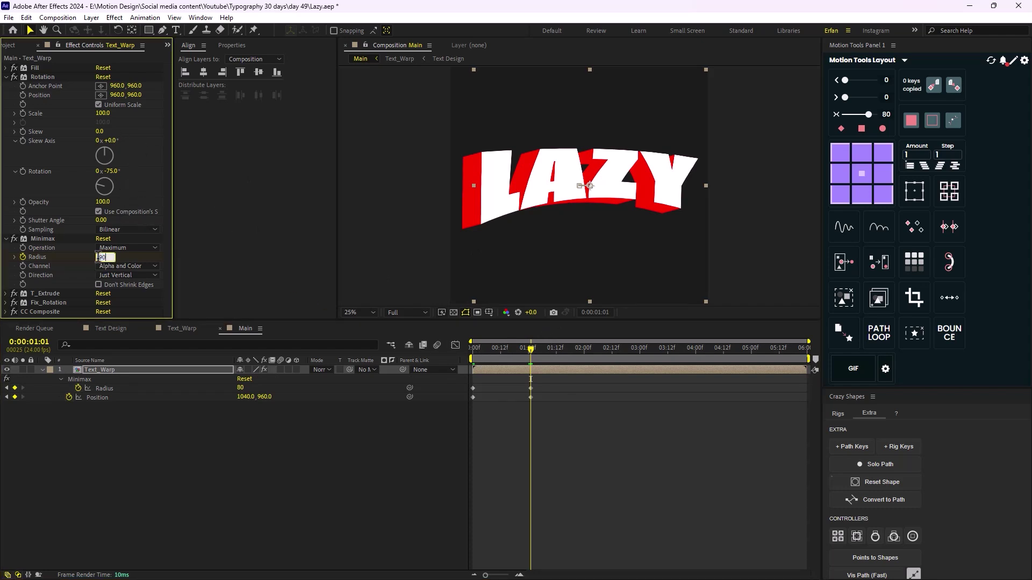
key("Return")
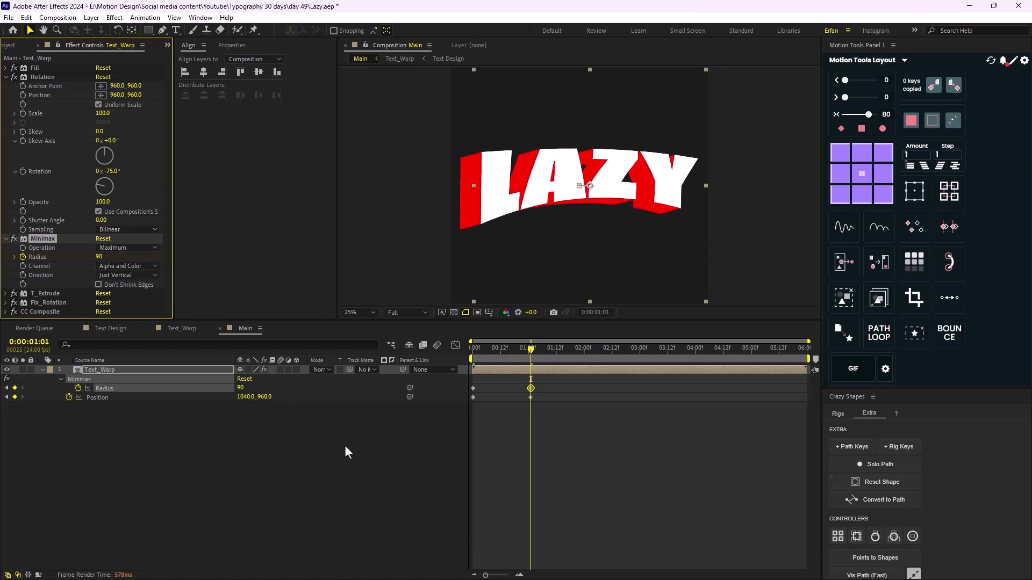
Step: Copy the starting Radius and Position keyframes to two seconds and Easy Ease all six
left_click(347, 452)
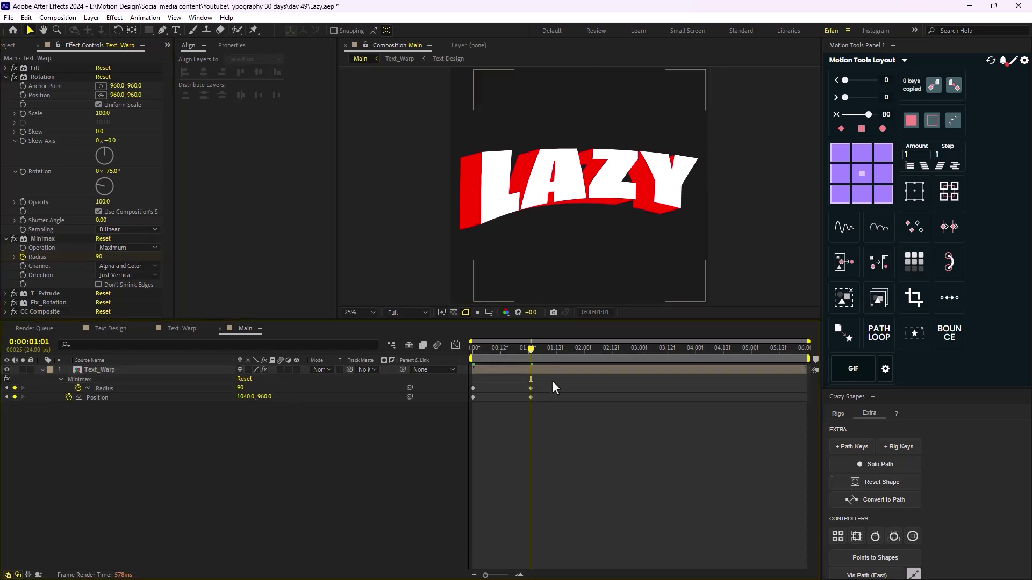
left_click_drag(531, 364, 583, 373)
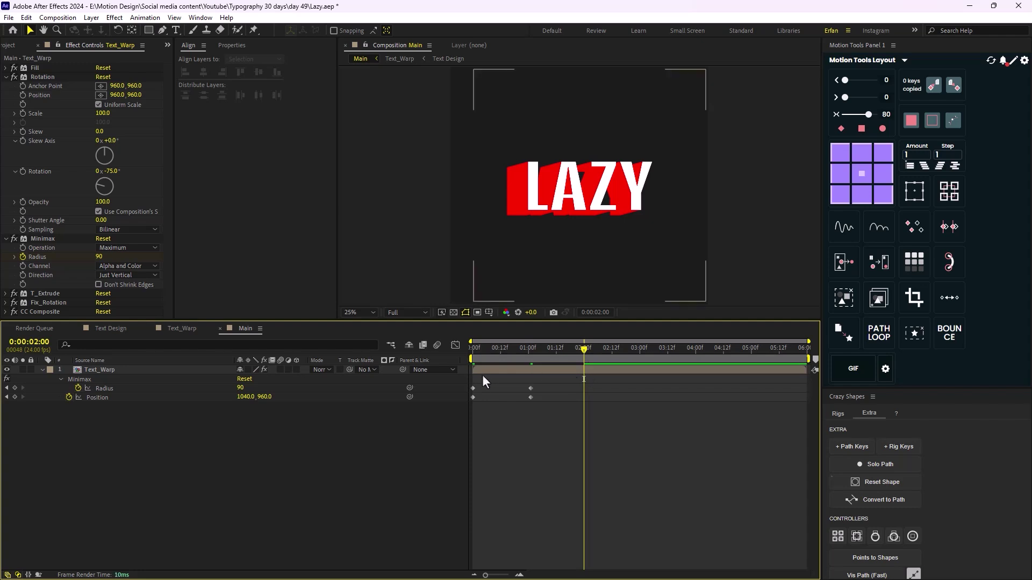
left_click_drag(482, 375, 469, 408)
key("ctrl+c")
key("ctrl+v")
left_click_drag(608, 384, 443, 436)
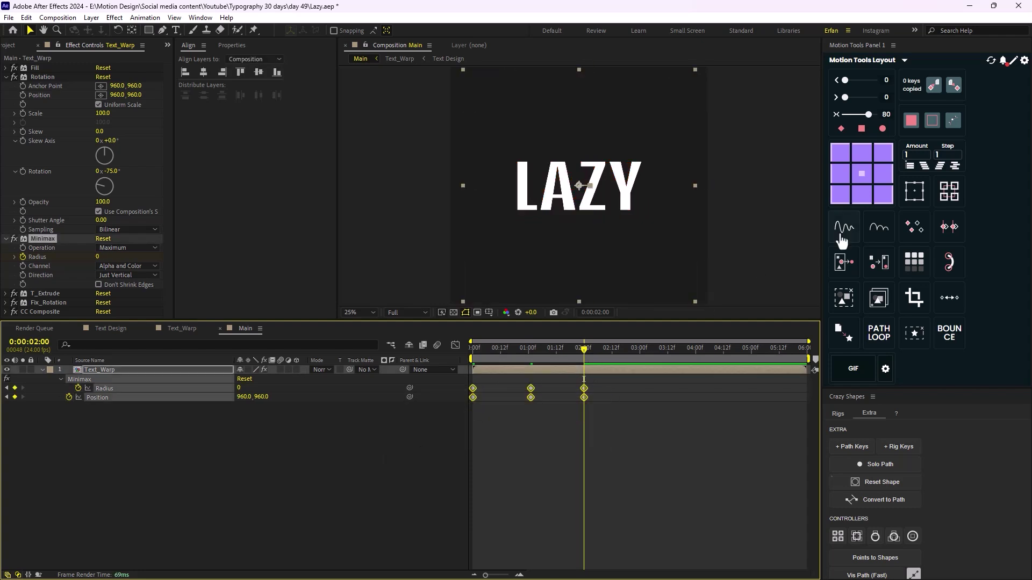
left_click(859, 130)
Step: Preview the animation from the start, then collapse the Rotation and Minimax settings
left_click_drag(579, 350, 361, 383)
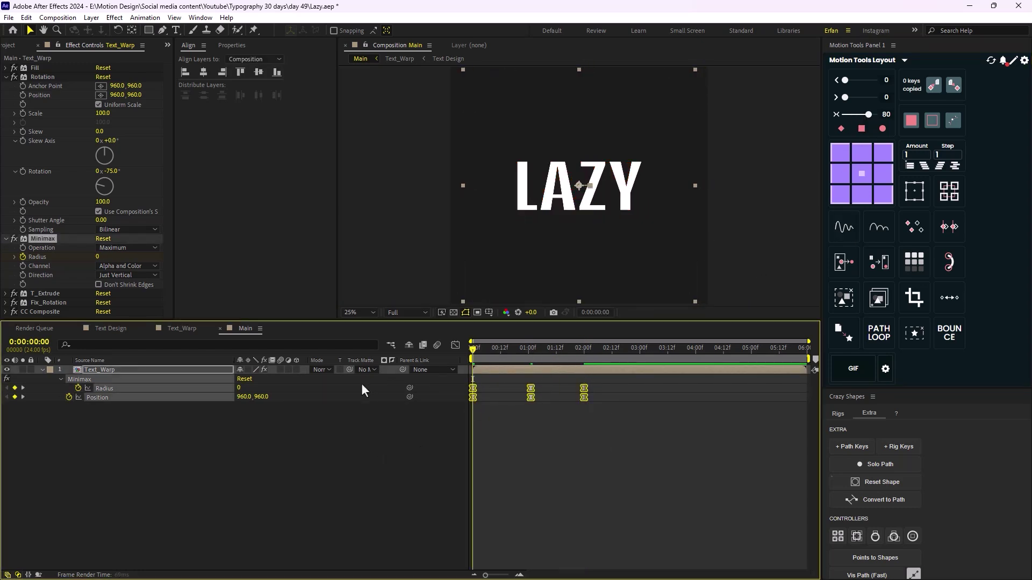
key("space")
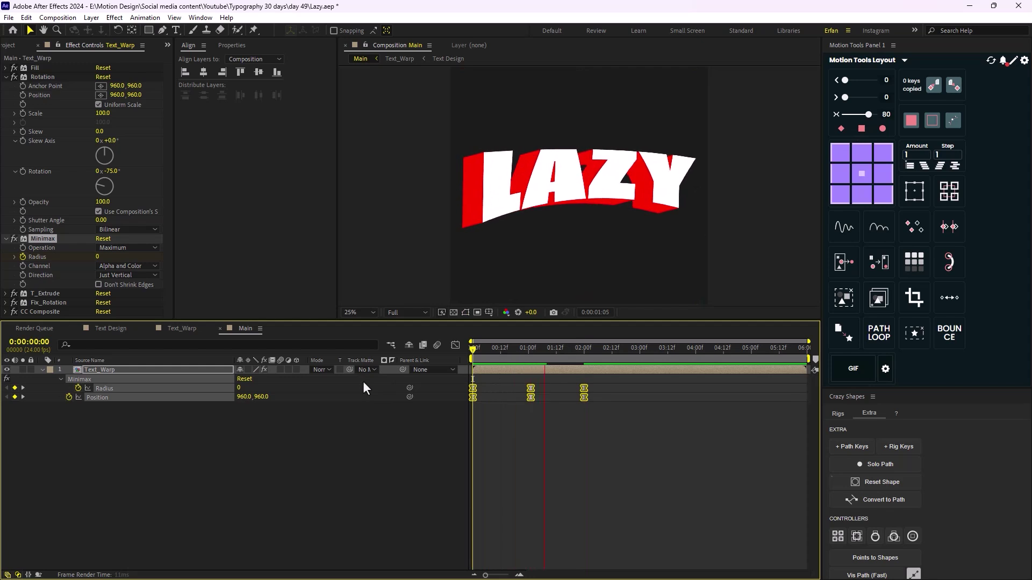
key("space")
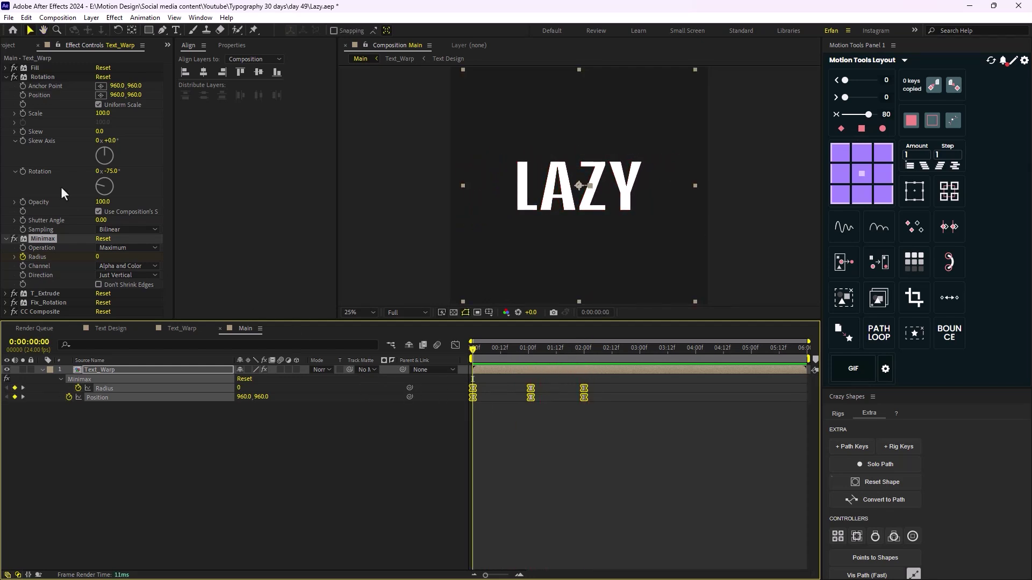
left_click(5, 77)
left_click(5, 86)
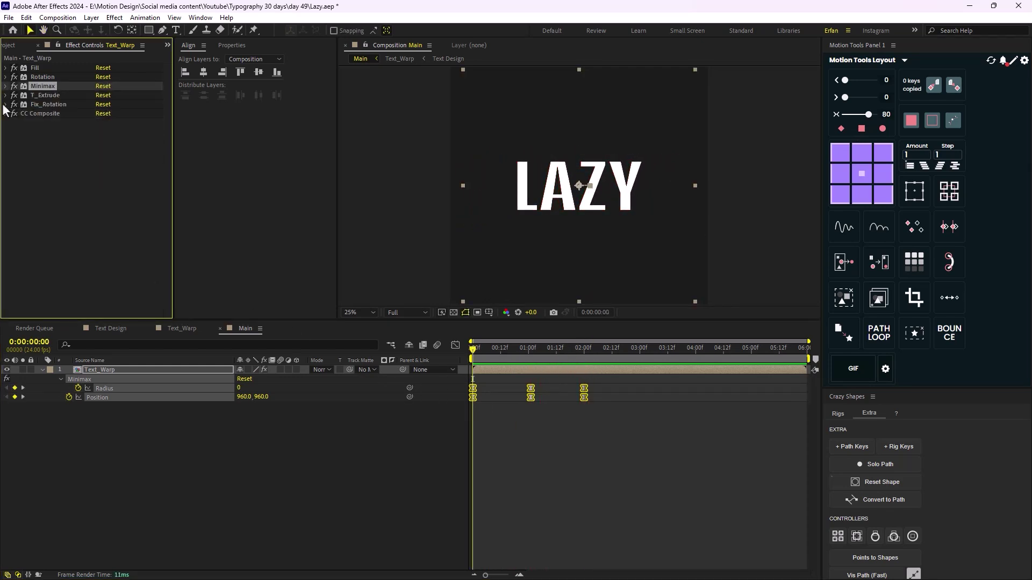
Step: Apply a Tint effect to Text_Warp and scrub to where LAZY appears extruded
left_click(155, 456)
left_click(117, 371)
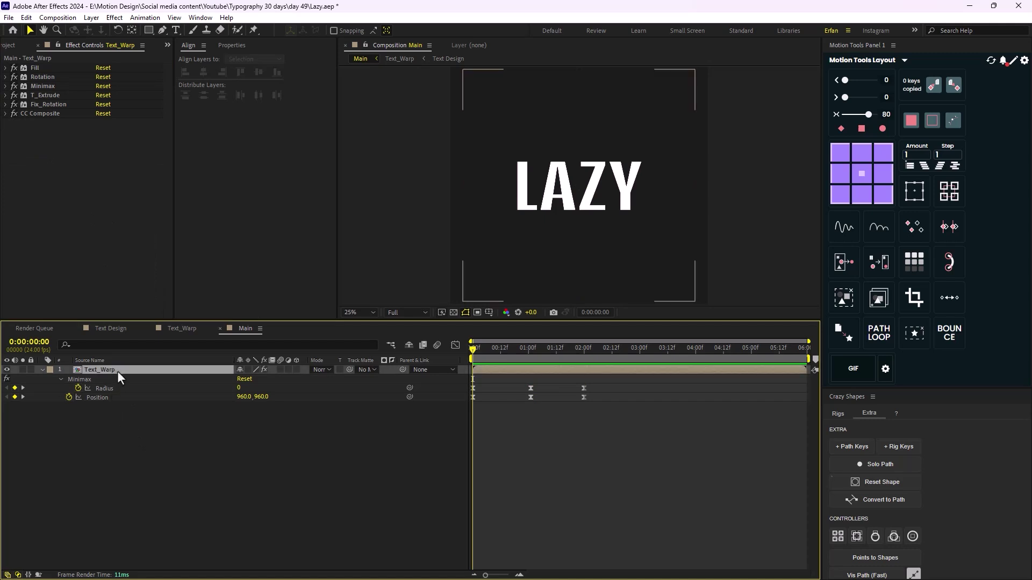
key("ctrl+space")
type("tint")
key("Return")
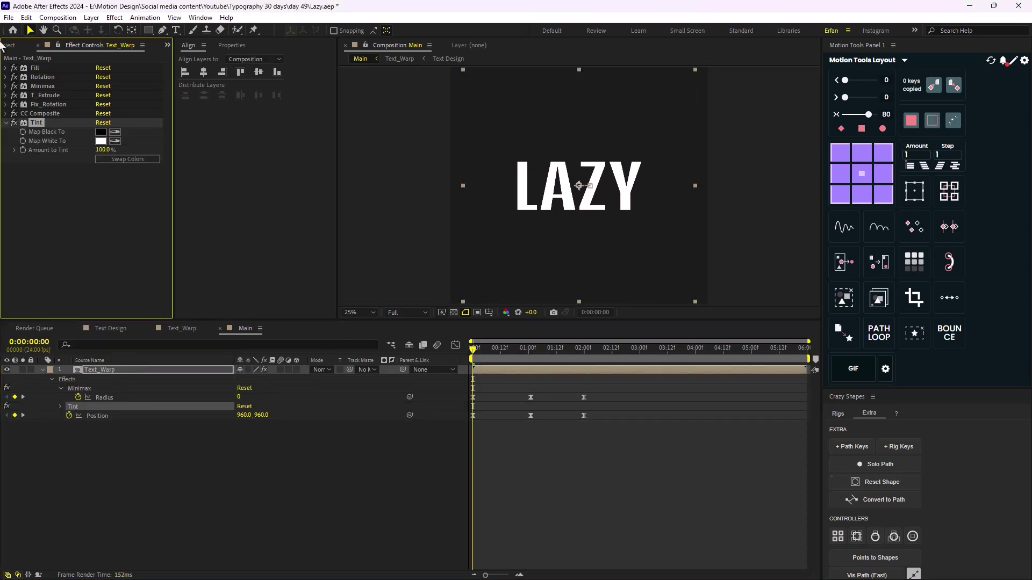
left_click(5, 113)
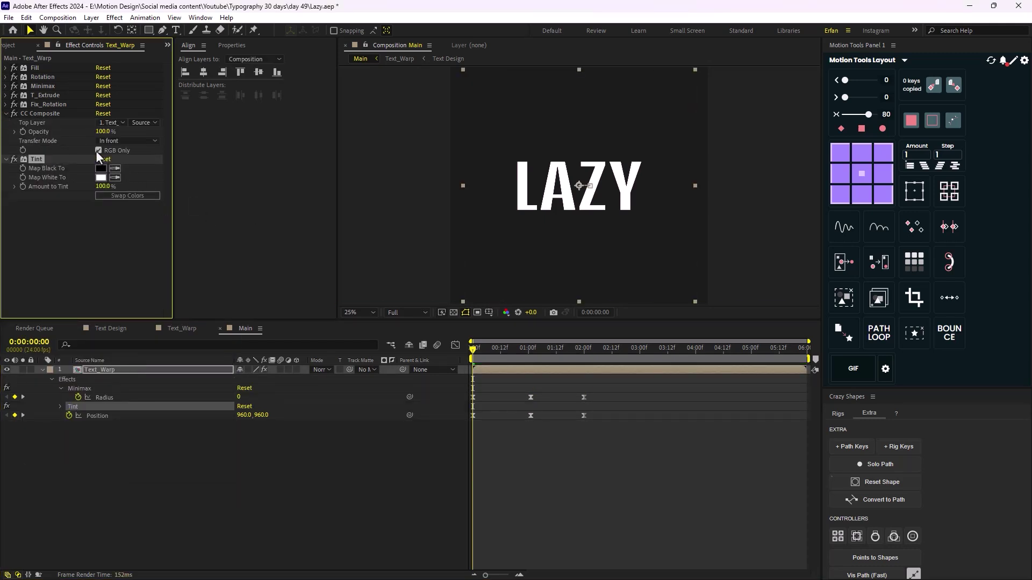
left_click_drag(483, 349, 550, 371)
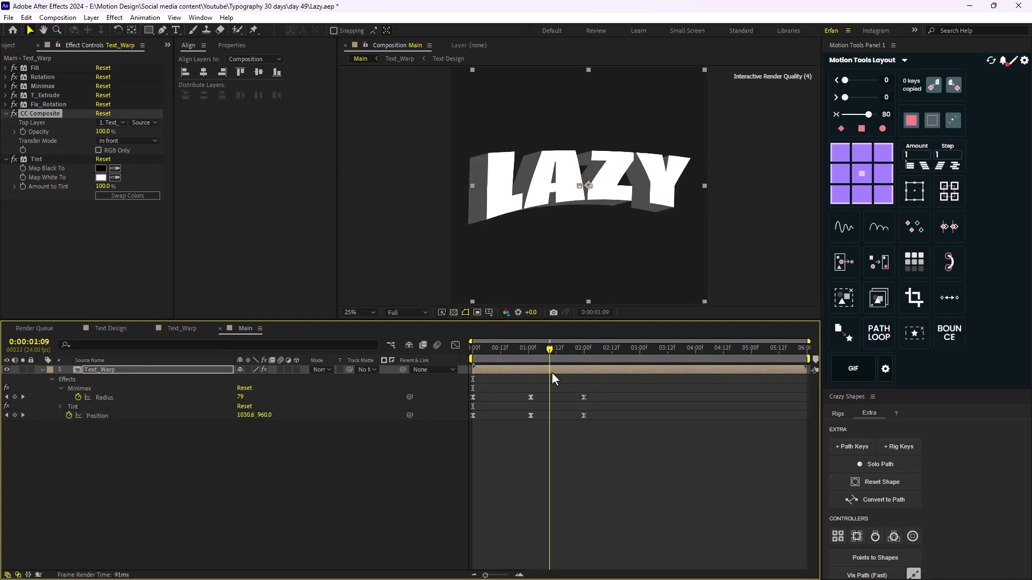
Step: Set Tint's Map White To colour to yellow FEC310
left_click(100, 178)
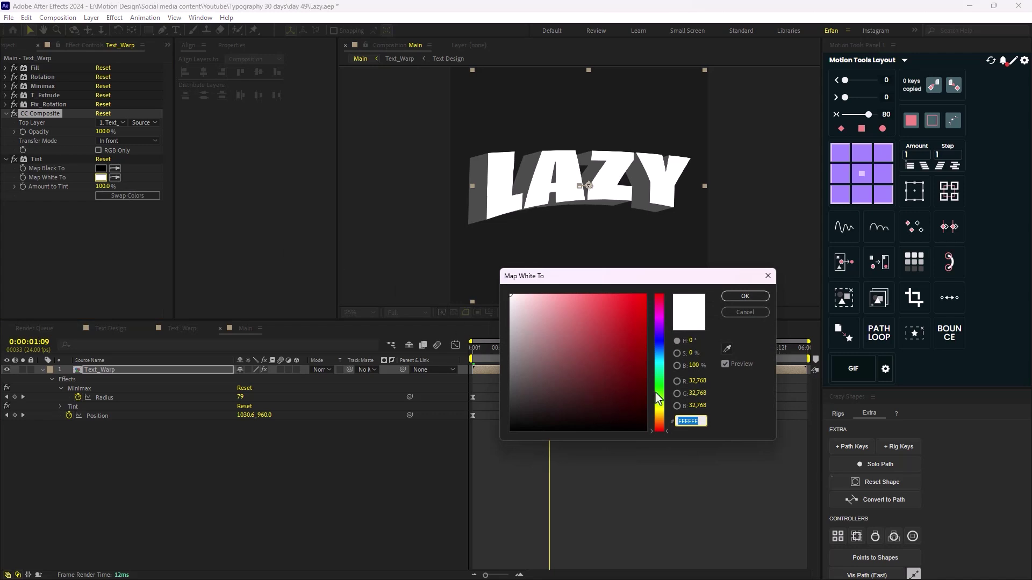
left_click(656, 371)
left_click(640, 301)
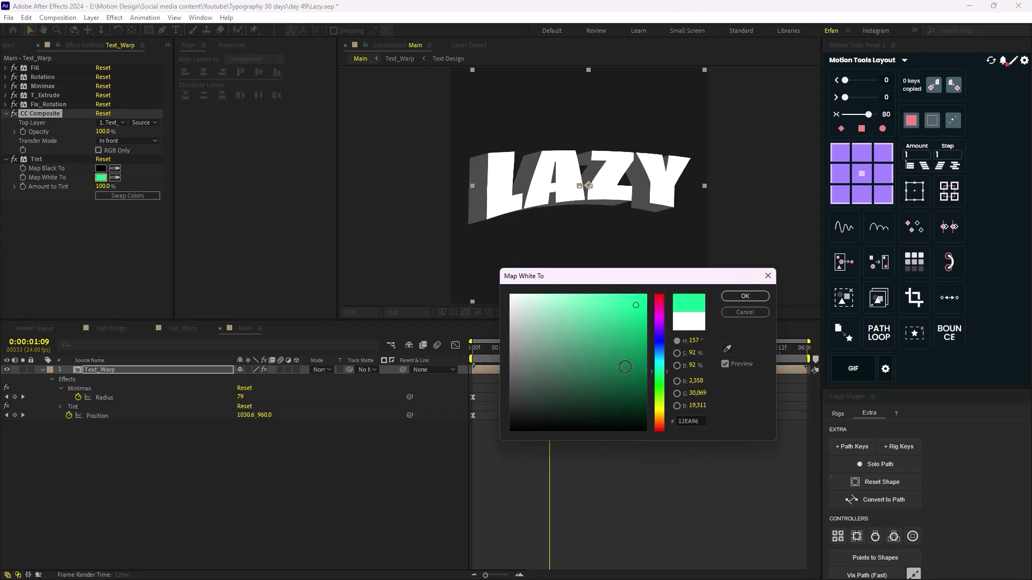
left_click_drag(639, 301, 641, 300)
left_click(659, 414)
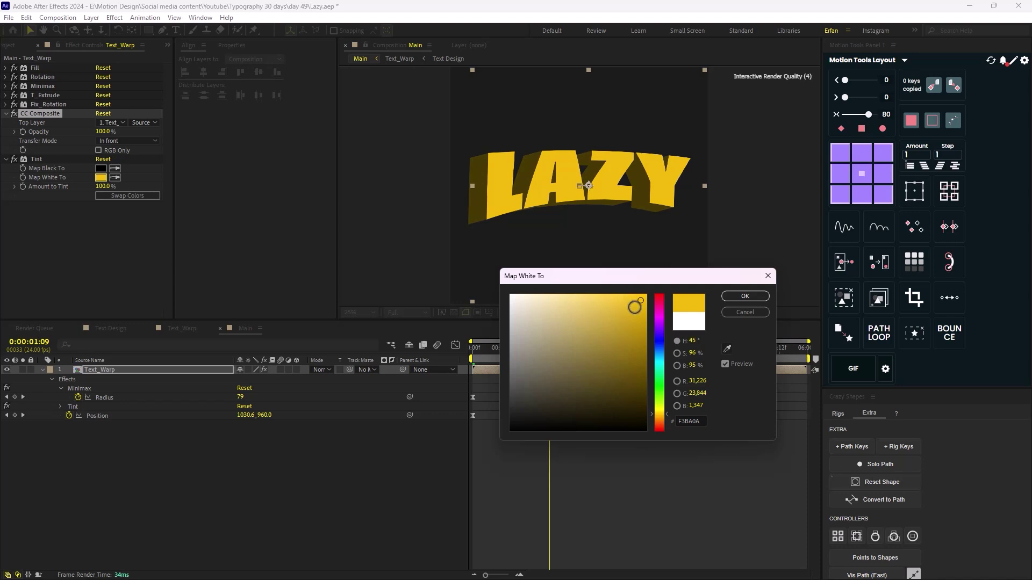
left_click_drag(638, 301, 638, 294)
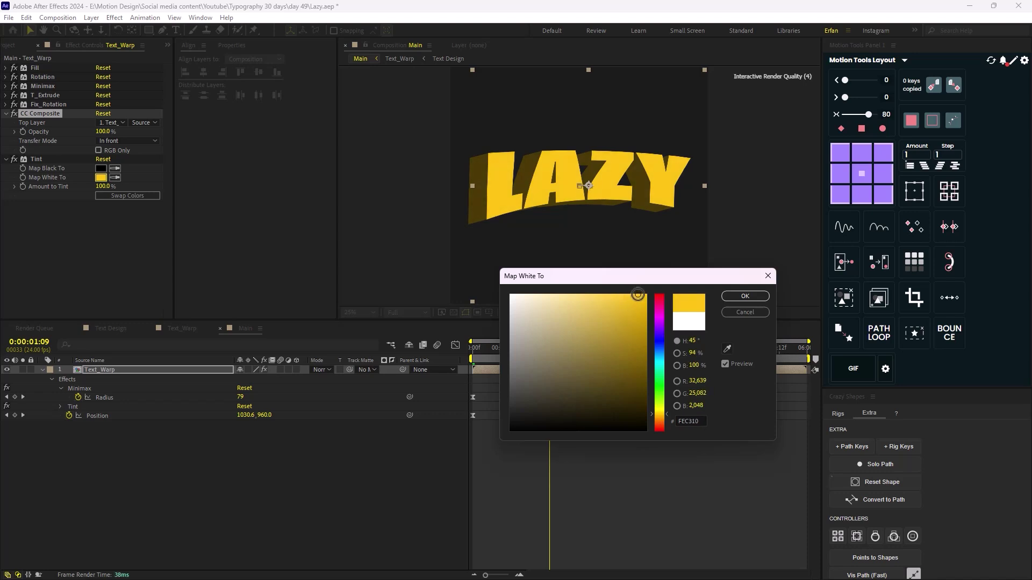
left_click(745, 296)
Step: Add a Stroke layer style to Text_Warp with black colour and size 10
right_click(99, 369)
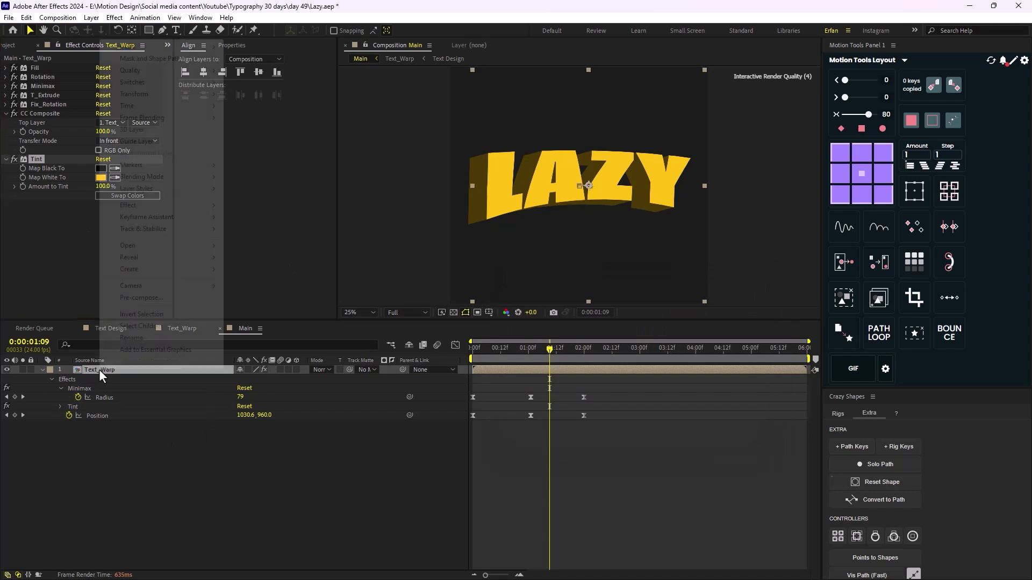
mouse_move(170, 191)
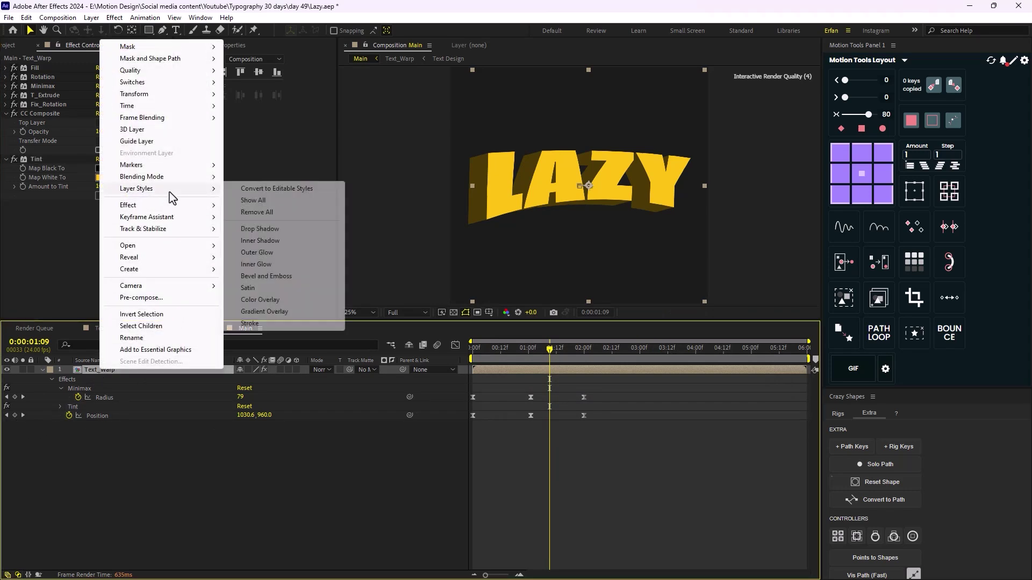
left_click(291, 318)
left_click(60, 444)
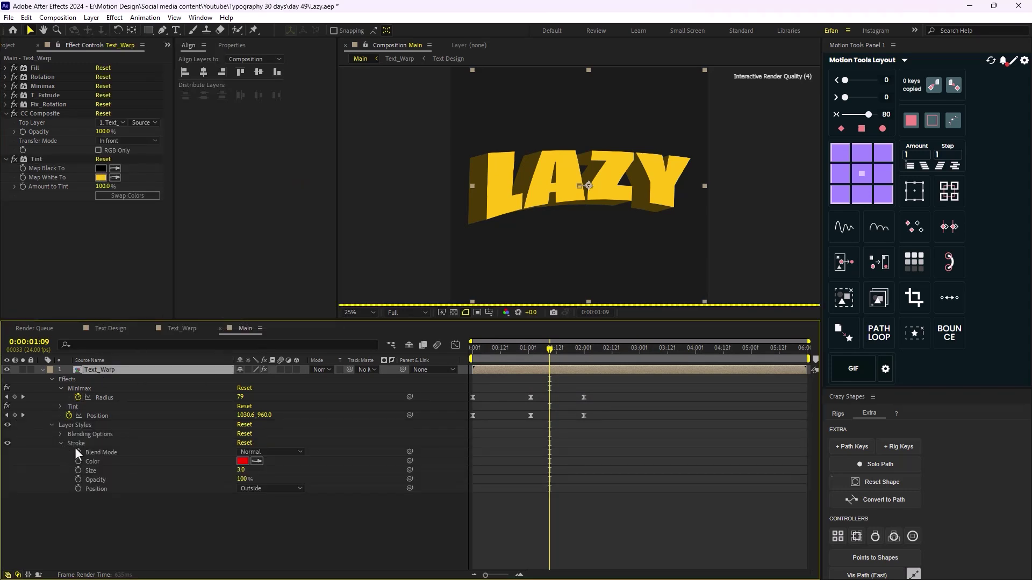
left_click(245, 461)
left_click(524, 408)
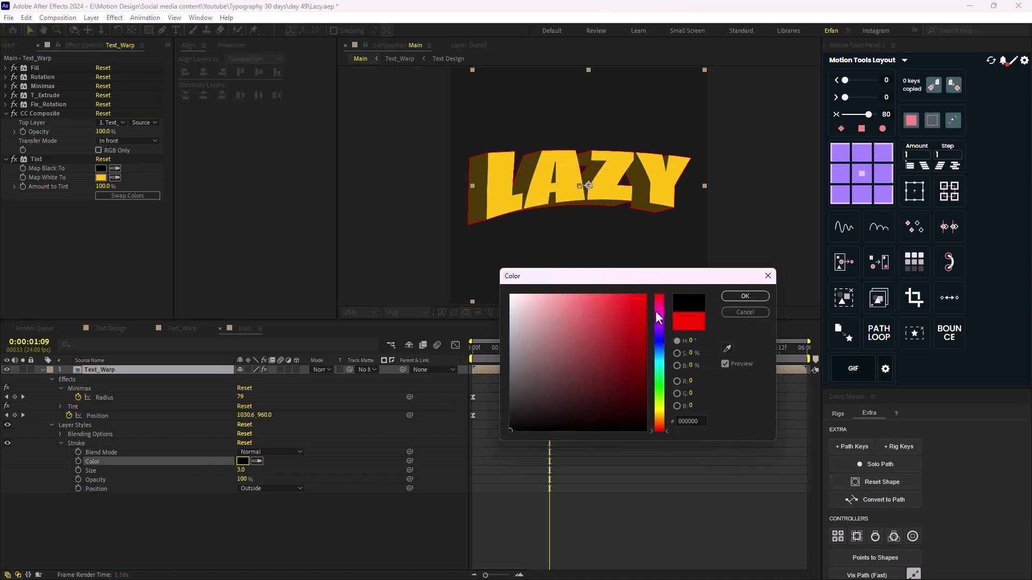
left_click(744, 296)
left_click(242, 473)
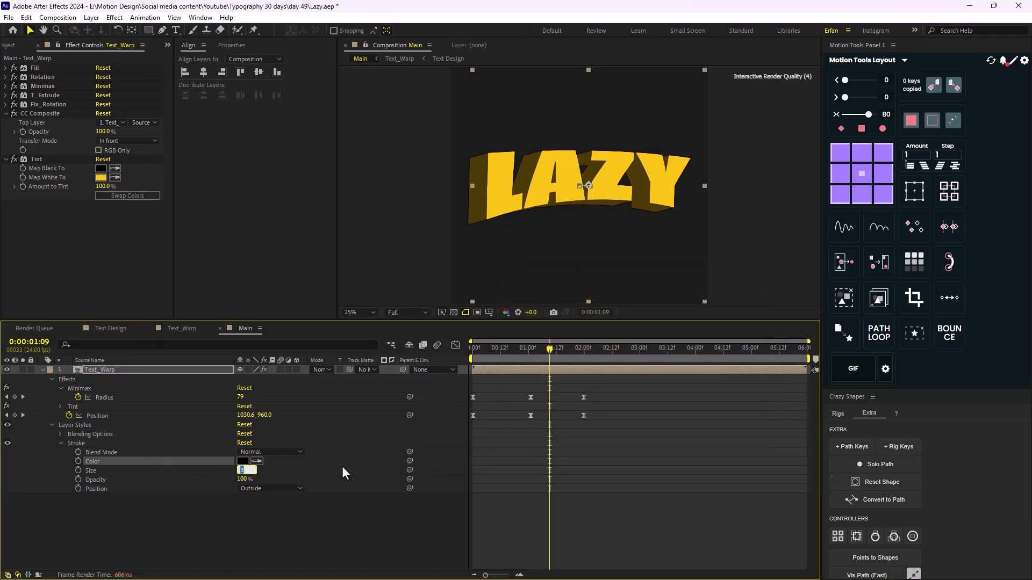
type("10")
key("Return")
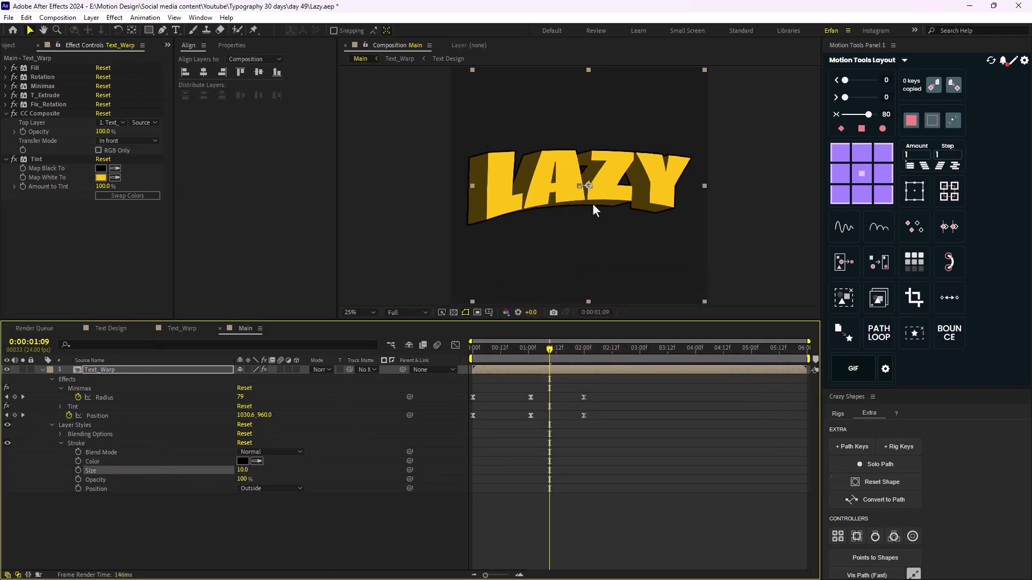
key("period")
Step: Leave Tint's black mapping black and set the Fill effect colour to 000000 to blacken the extrusion
left_click(100, 168)
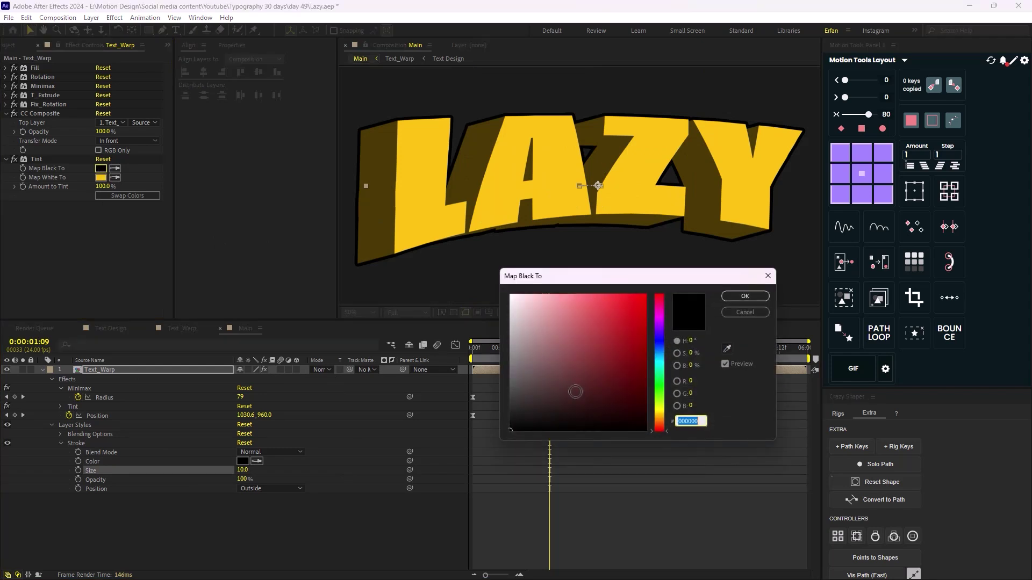
left_click(733, 294)
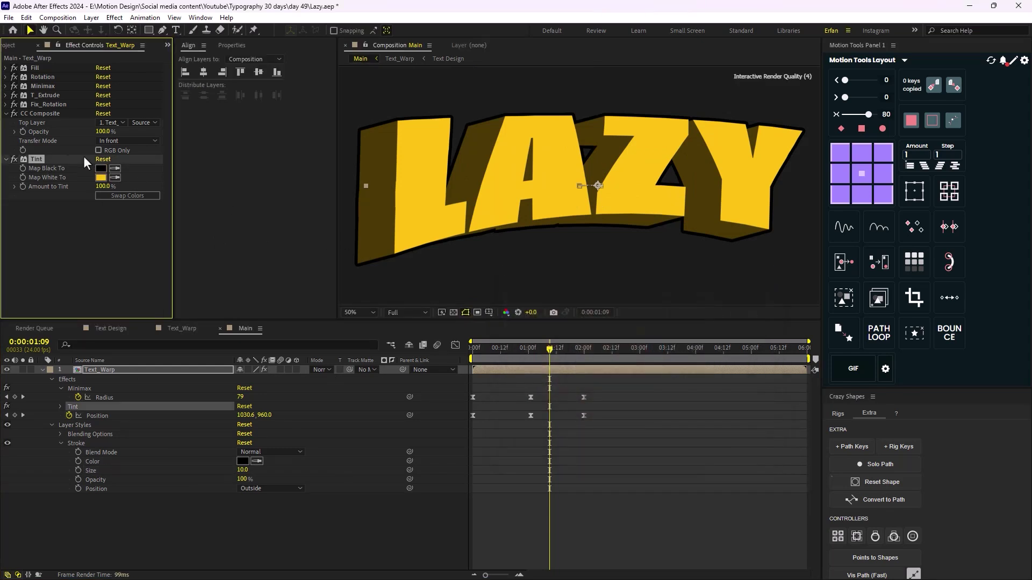
left_click(6, 68)
left_click(100, 95)
left_click_drag(534, 431, 508, 436)
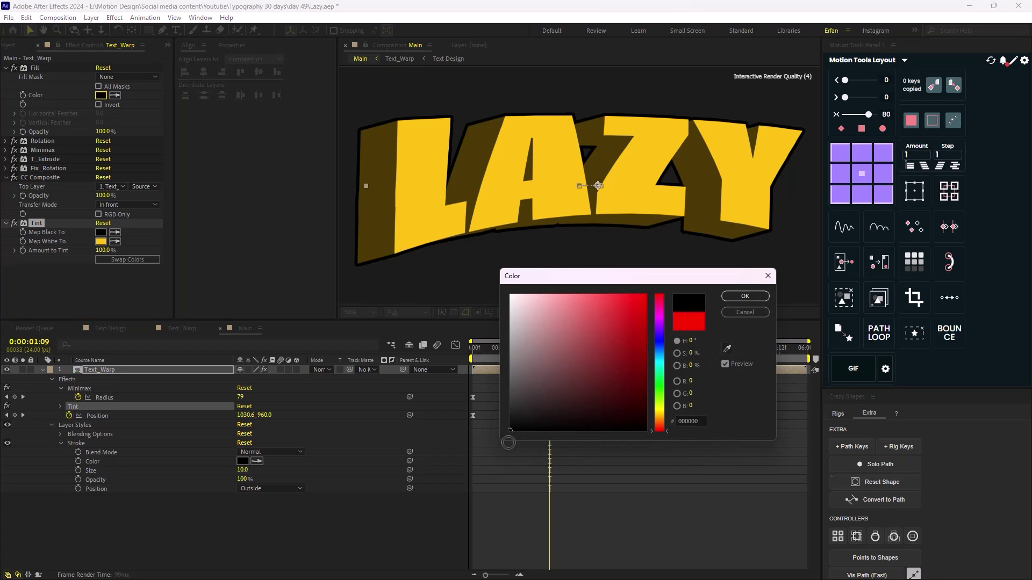
left_click(745, 297)
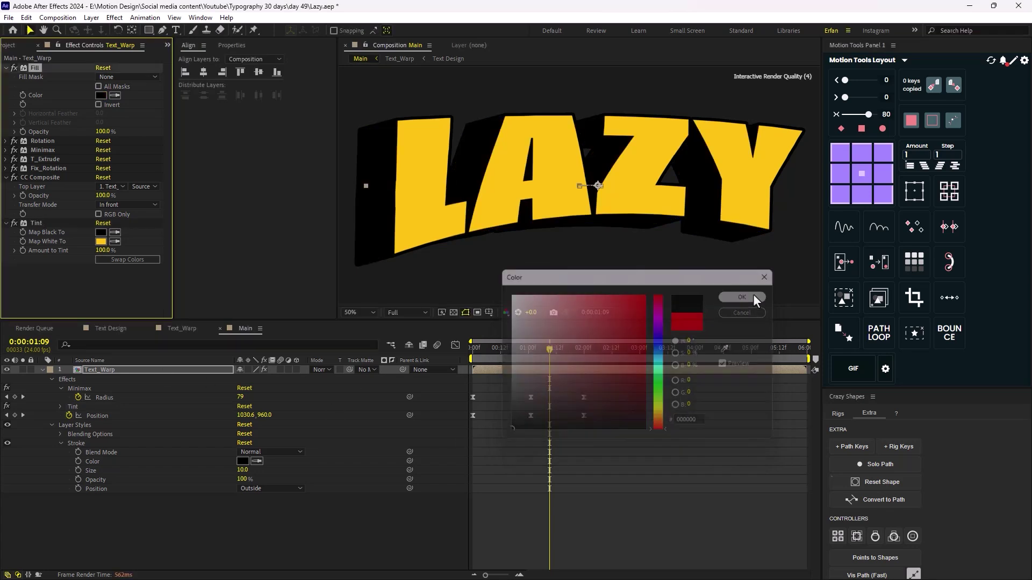
Step: Change Tint's Map White To to a brighter, fully saturated yellow (FED410)
scroll(553, 208, "down", 2)
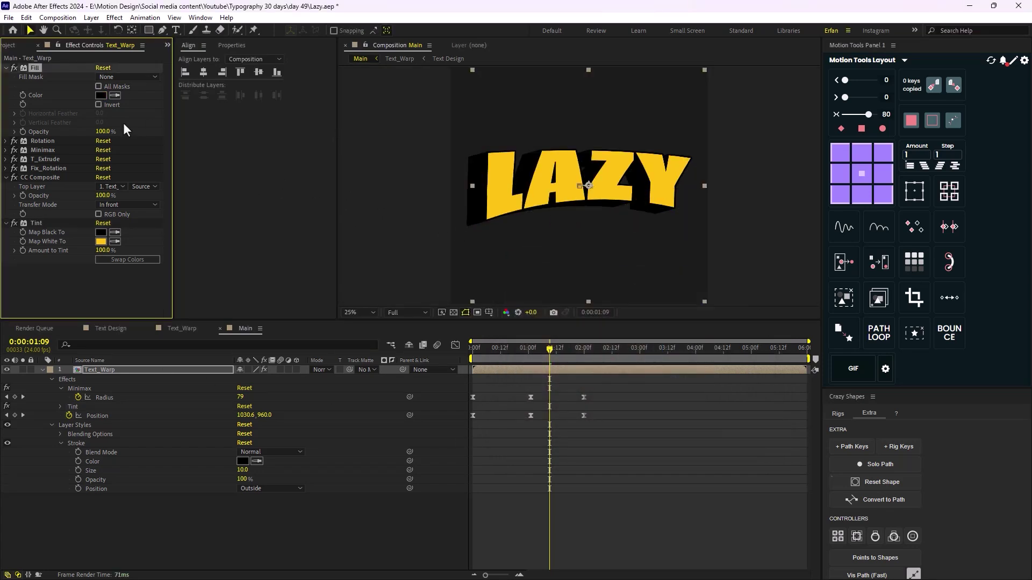
left_click(102, 241)
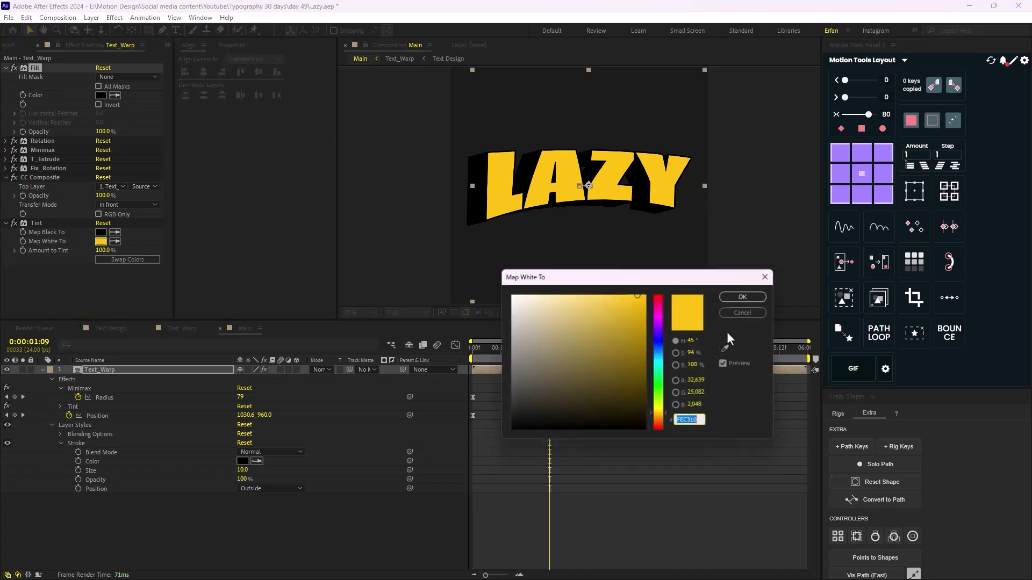
left_click(660, 411)
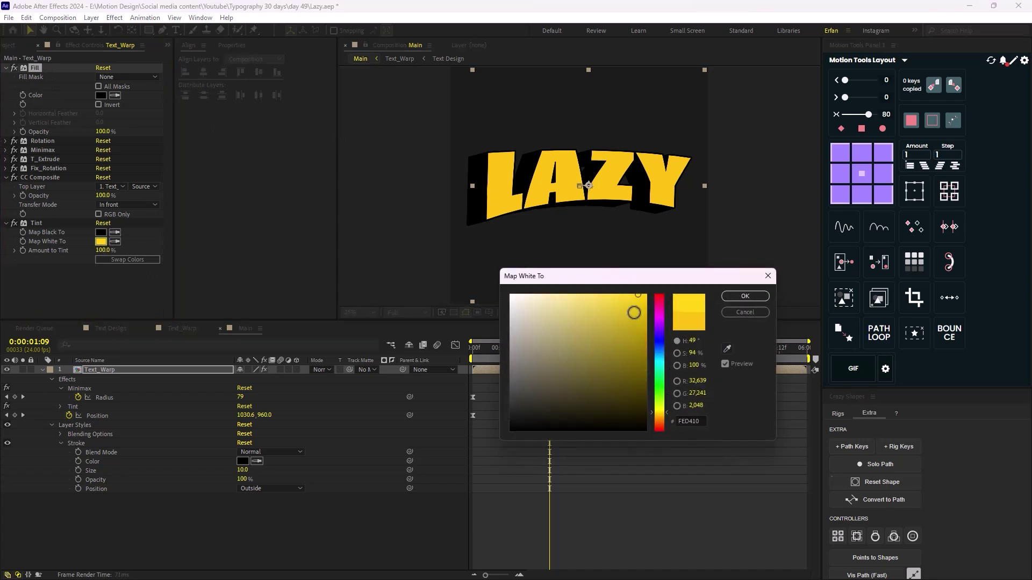
left_click(642, 295)
left_click(745, 296)
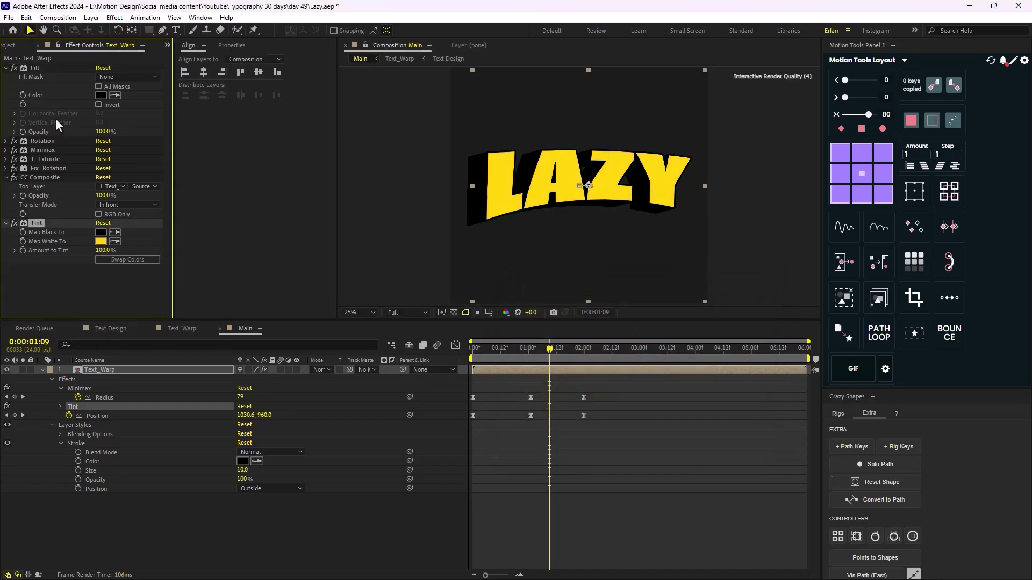
Step: Collapse the Fill, CC Composite and Tint effects and the Text_Warp layer properties
left_click(6, 68)
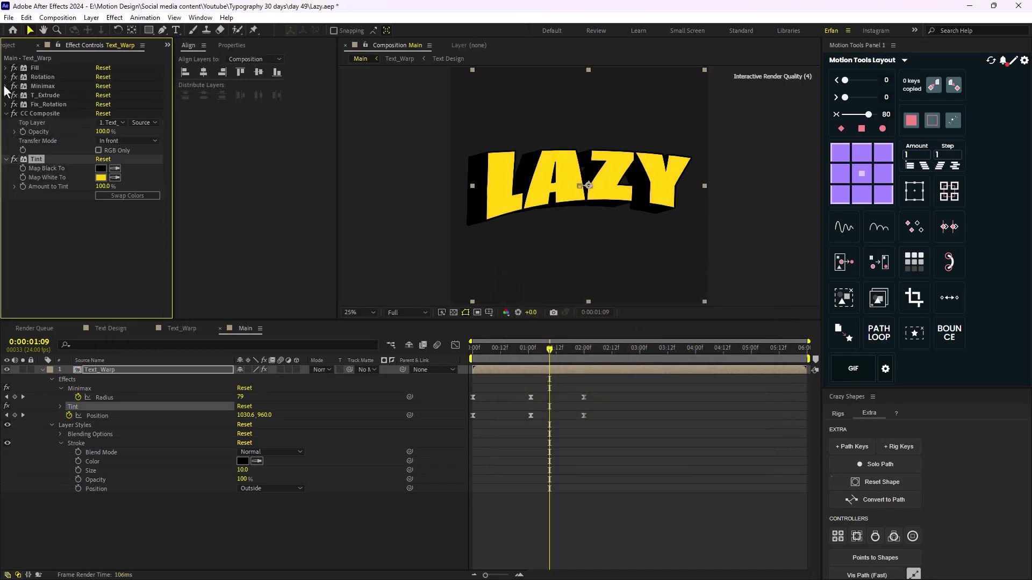
left_click(6, 114)
left_click(5, 122)
left_click(41, 370)
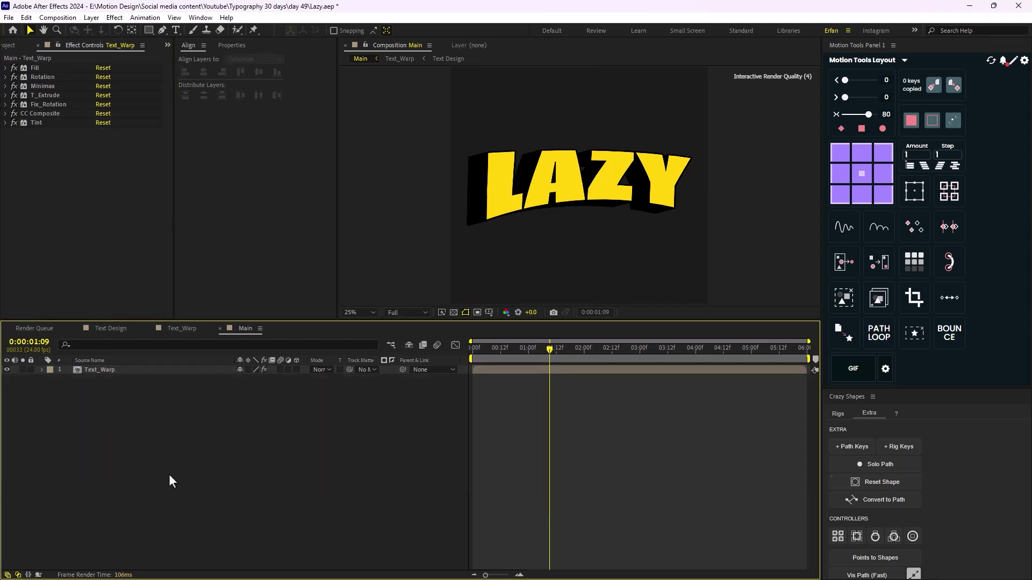
Step: Create a new solid and give it a Fill effect sampled from the LAZY yellow
key("ctrl+y")
left_click(724, 391)
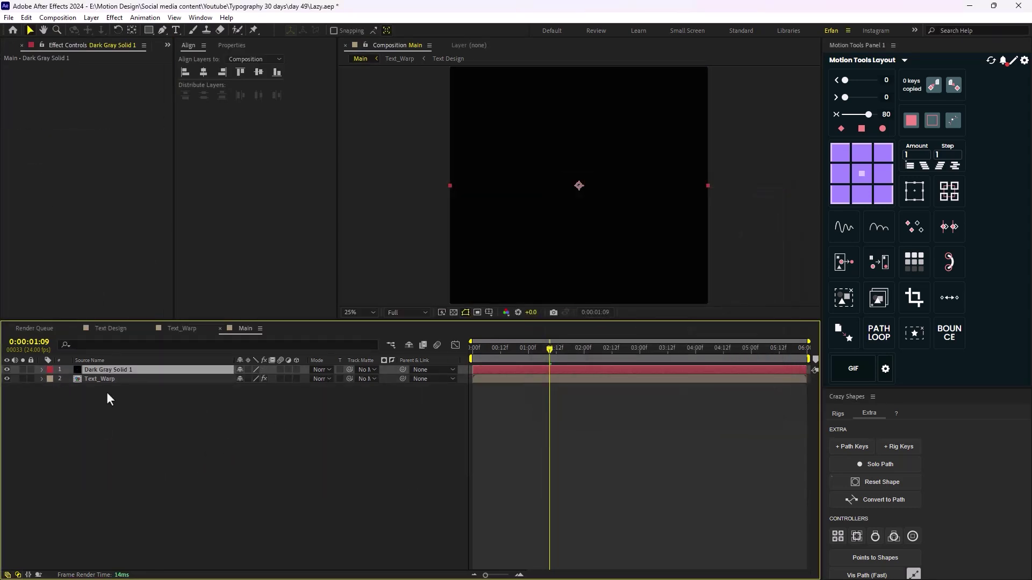
key("ctrl+space")
type("fill")
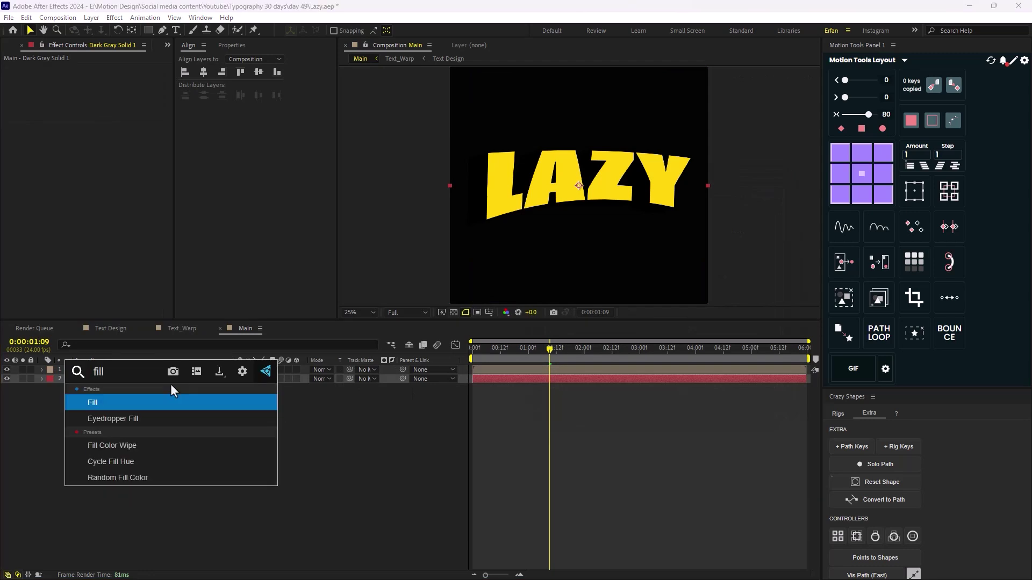
key("Return")
left_click(111, 96)
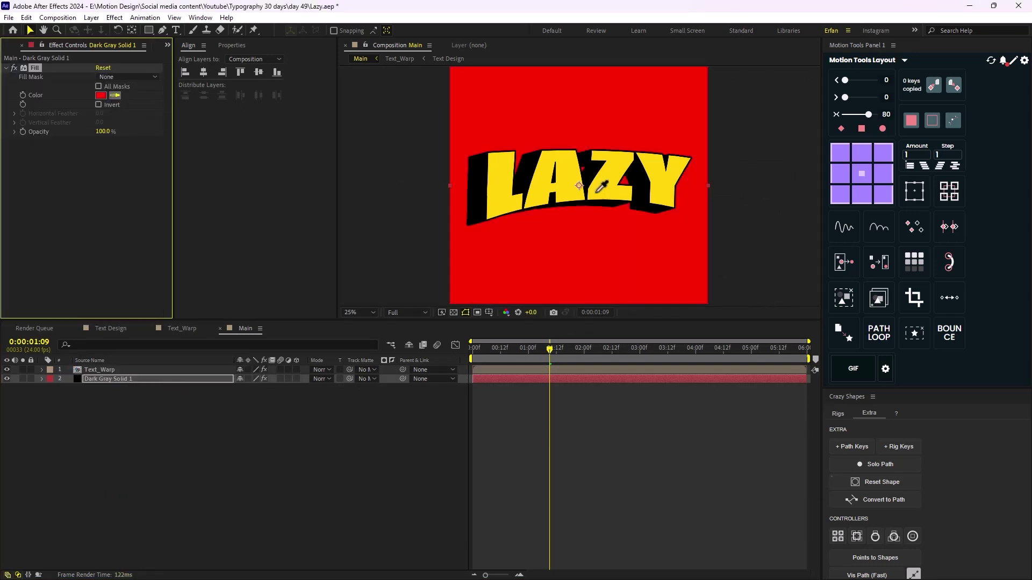
left_click(544, 192)
Step: Preview the animation from the start and zoom the composition view out to 12.5%
left_click(394, 440)
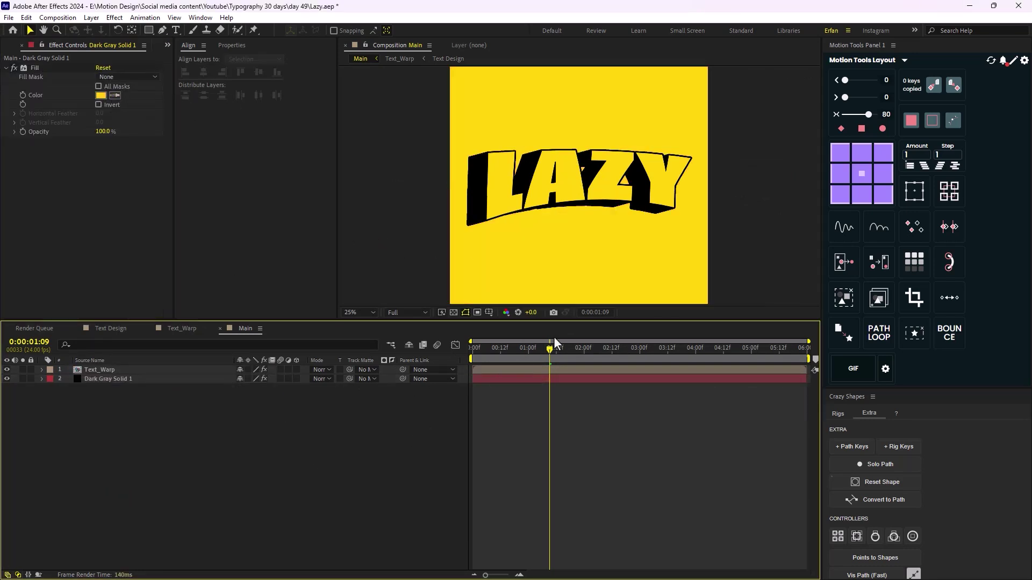
left_click_drag(553, 349, 459, 376)
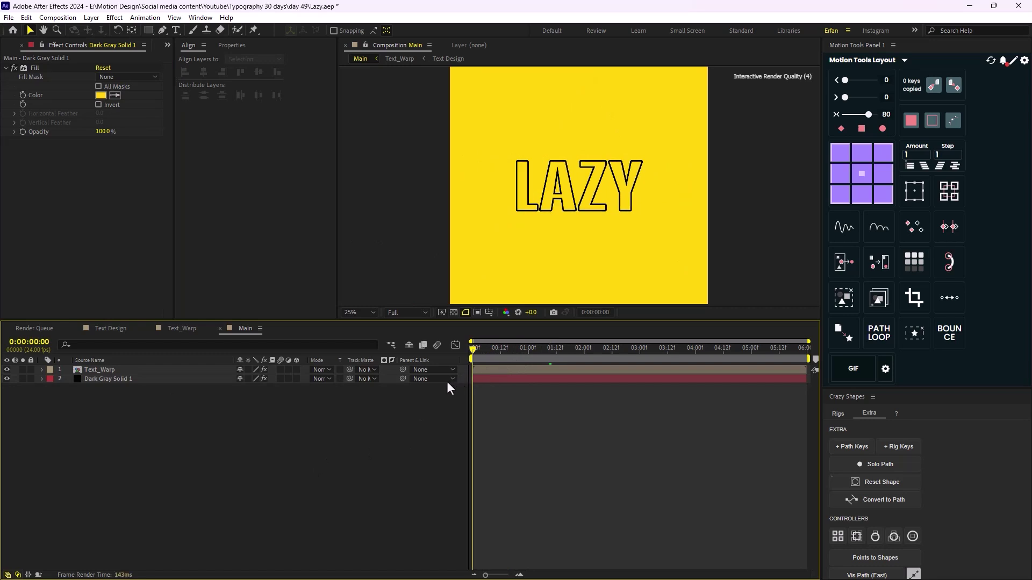
key("space")
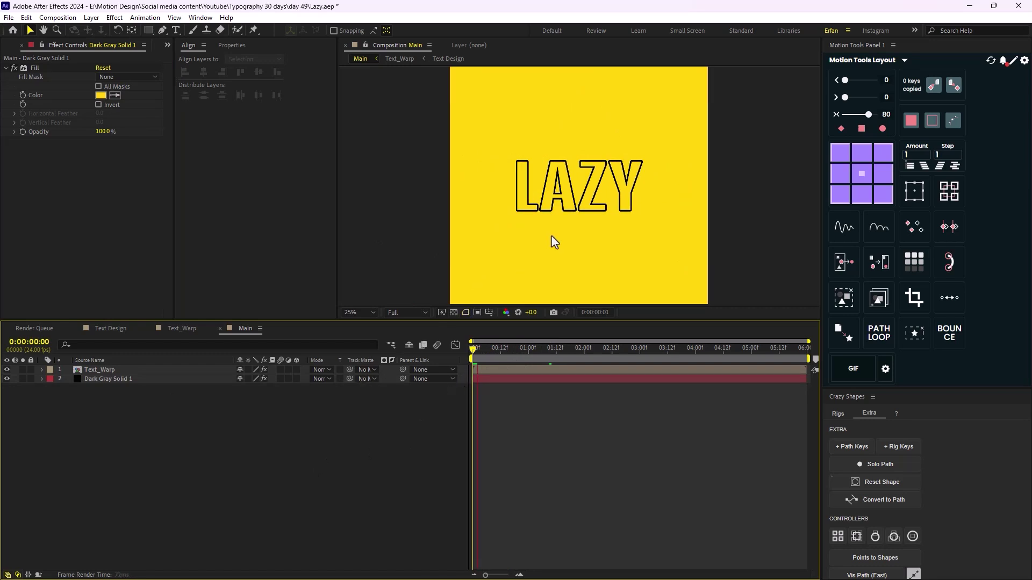
key("comma")
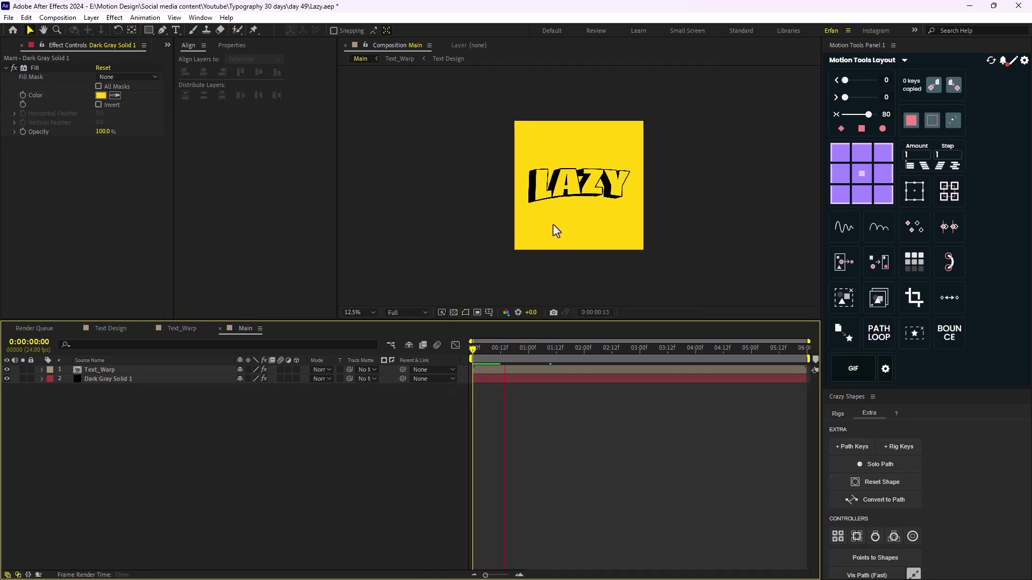